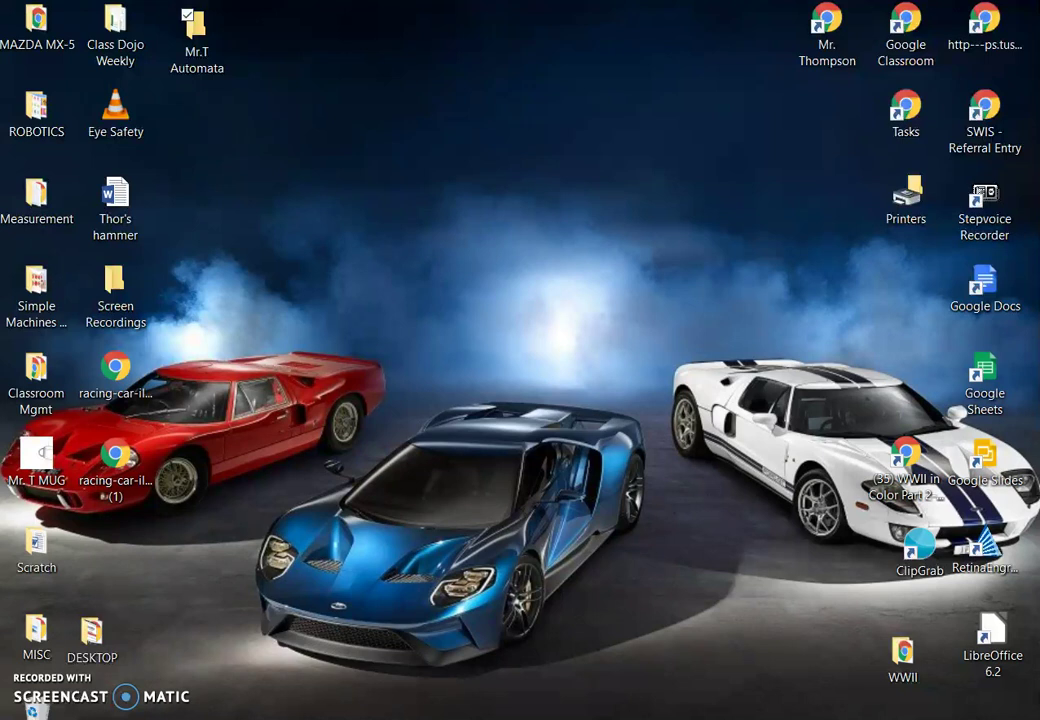
- Switch to Chrome, open Google Images in a new tab and search for "race car"
key("alt+Tab")
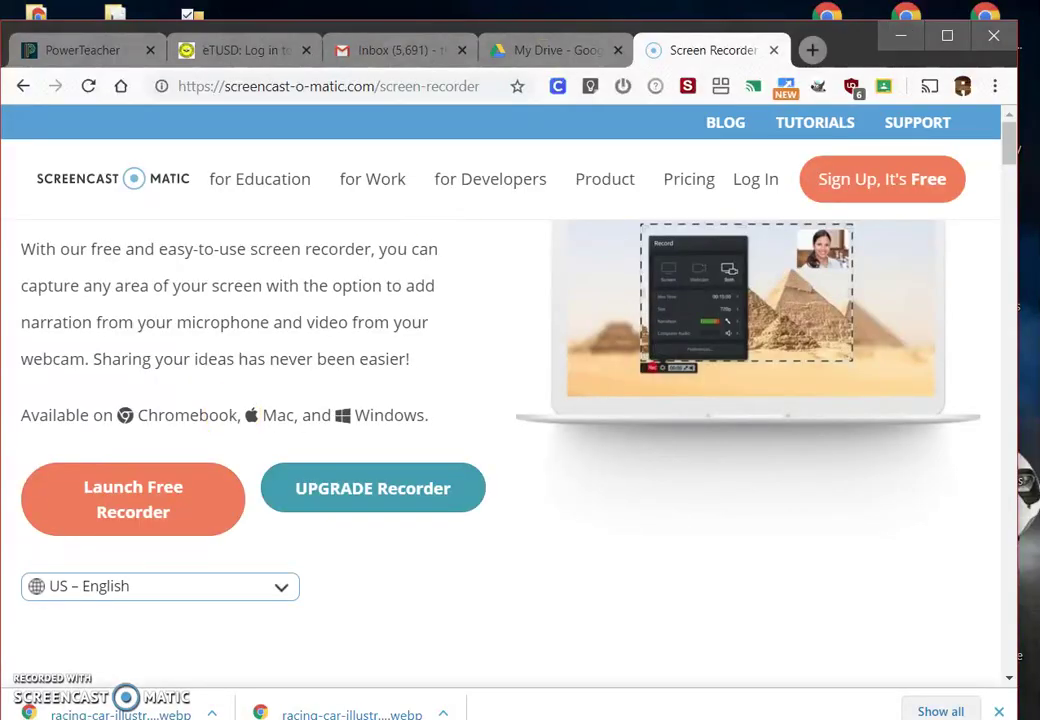
left_click(811, 50)
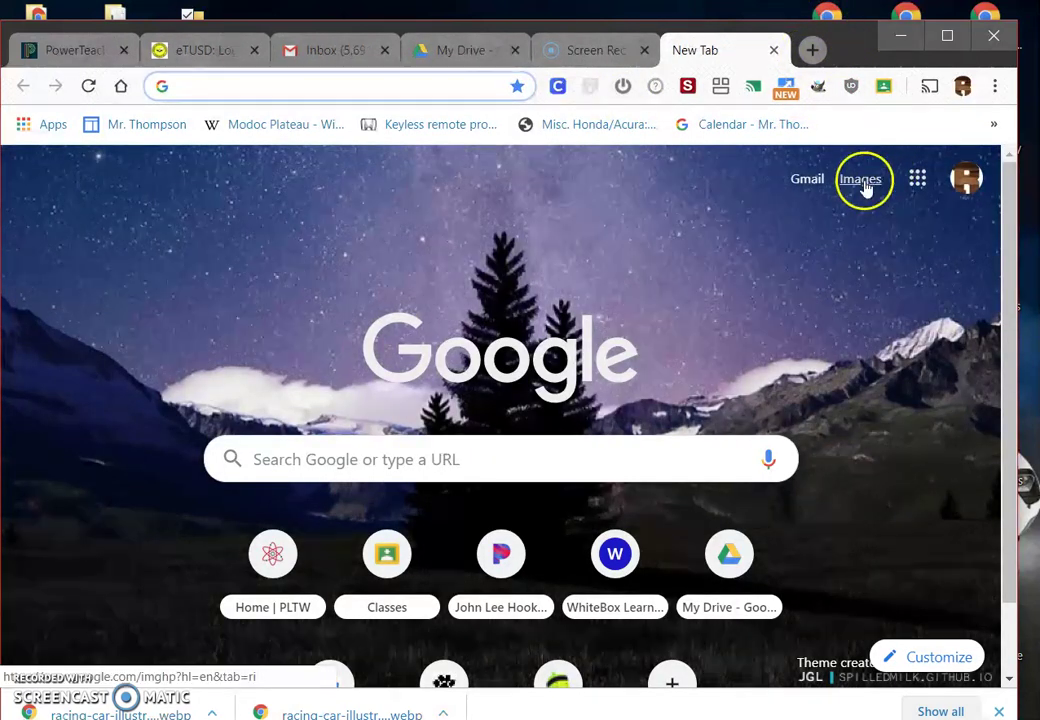
left_click(862, 182)
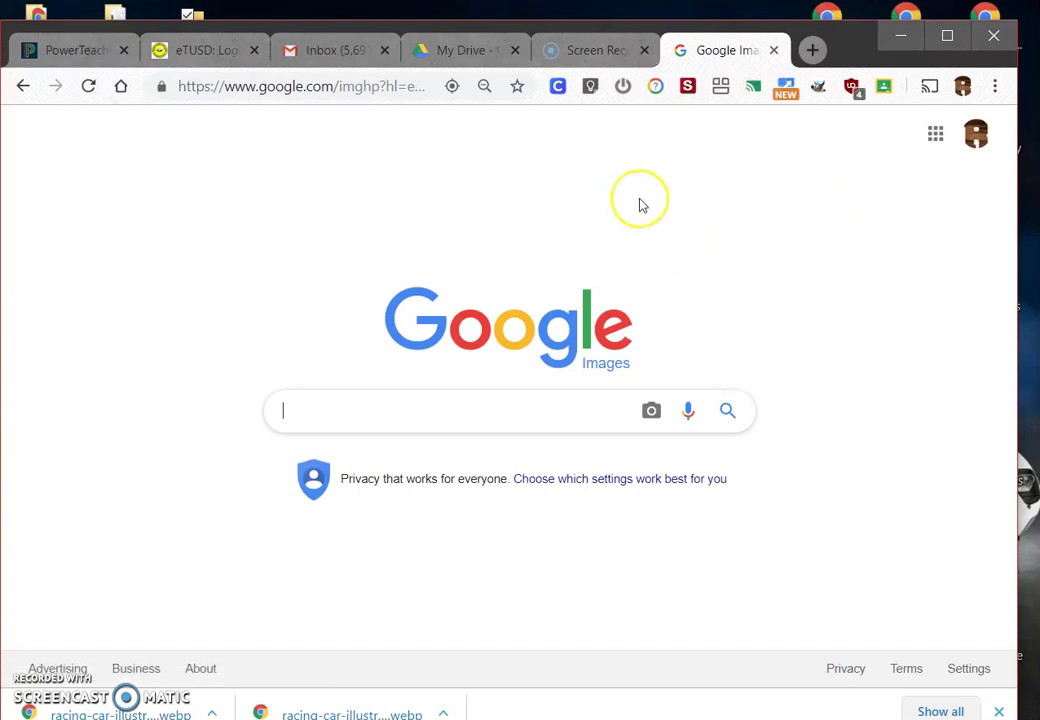
type("race car")
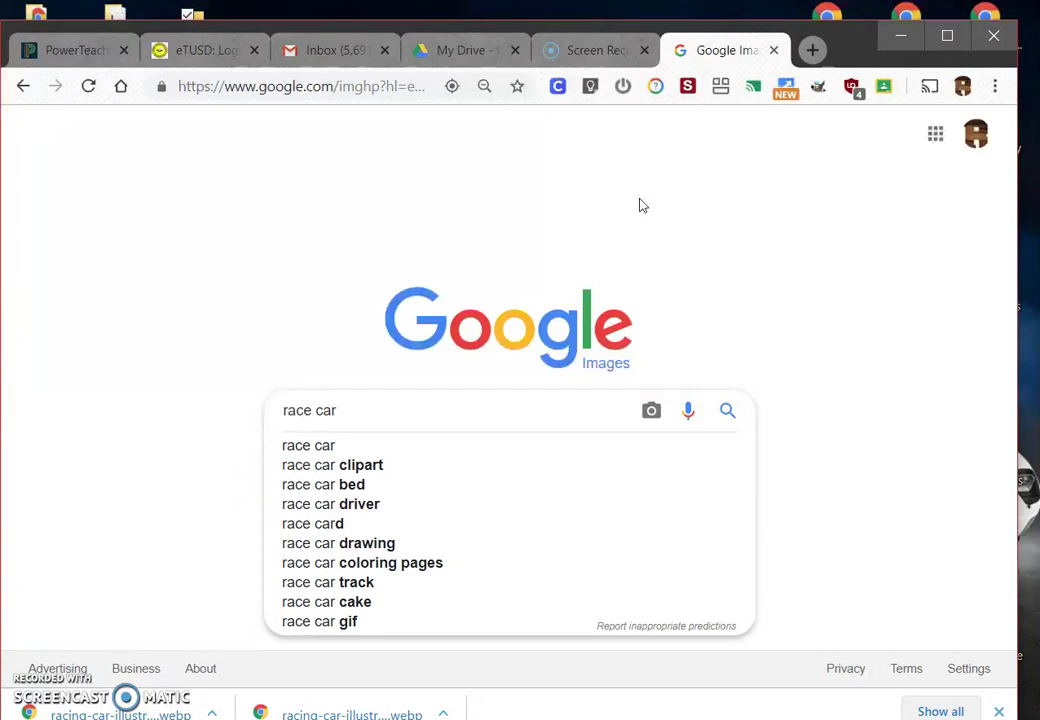
key("Return")
left_click(685, 226)
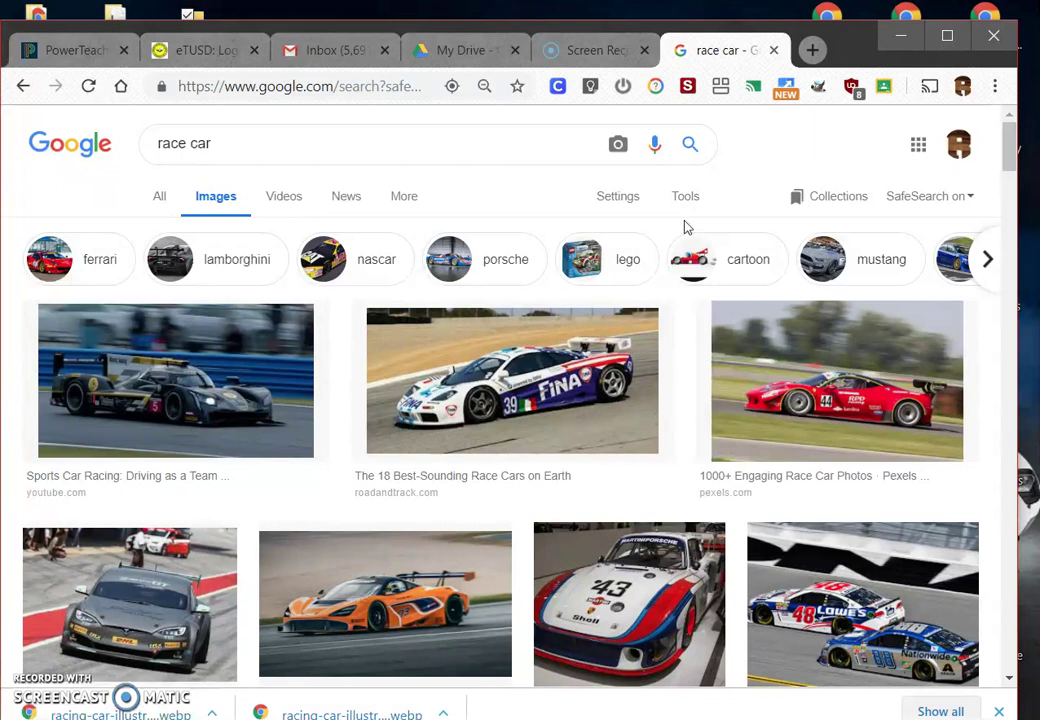
- Refine the image search to "race car line art"
left_click(220, 143)
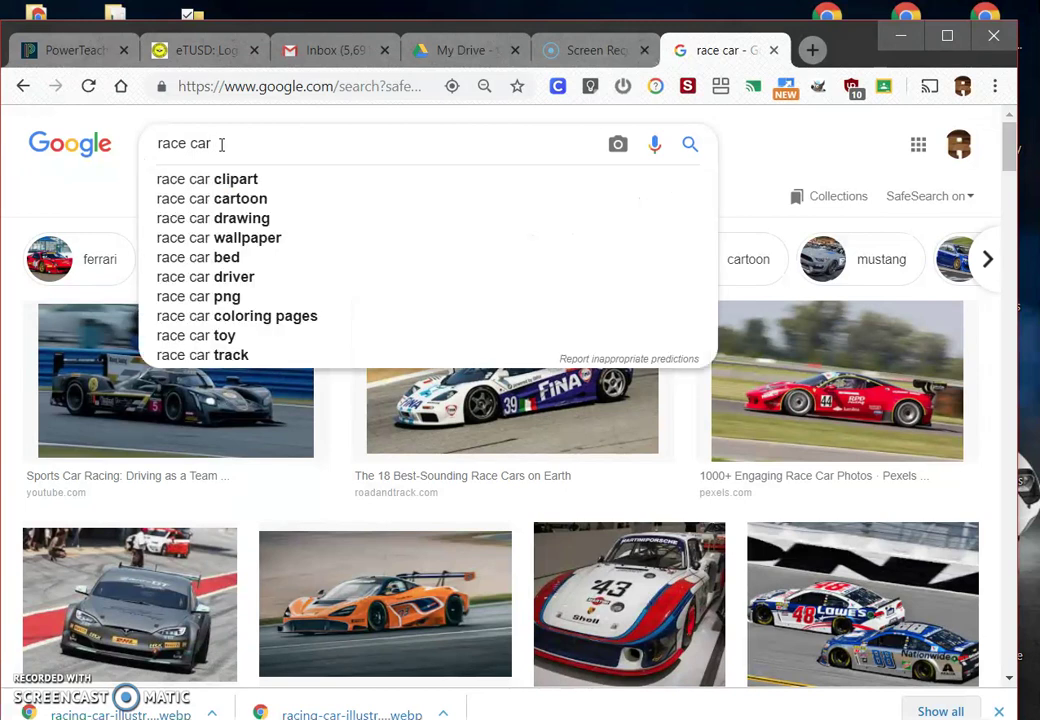
type("line a")
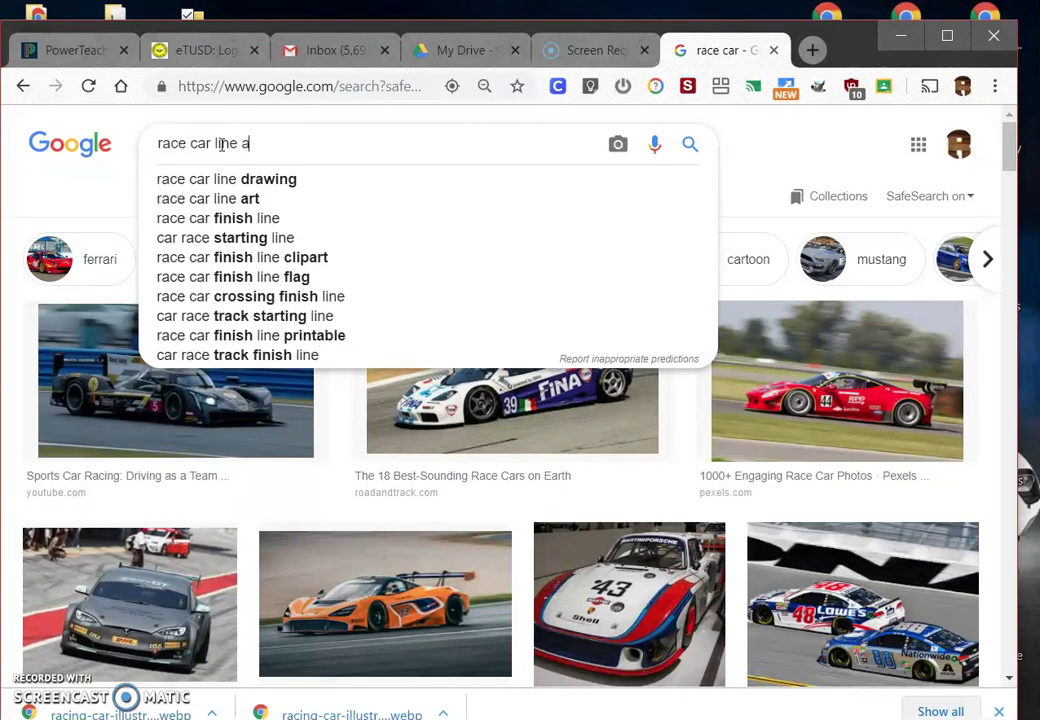
type("rt")
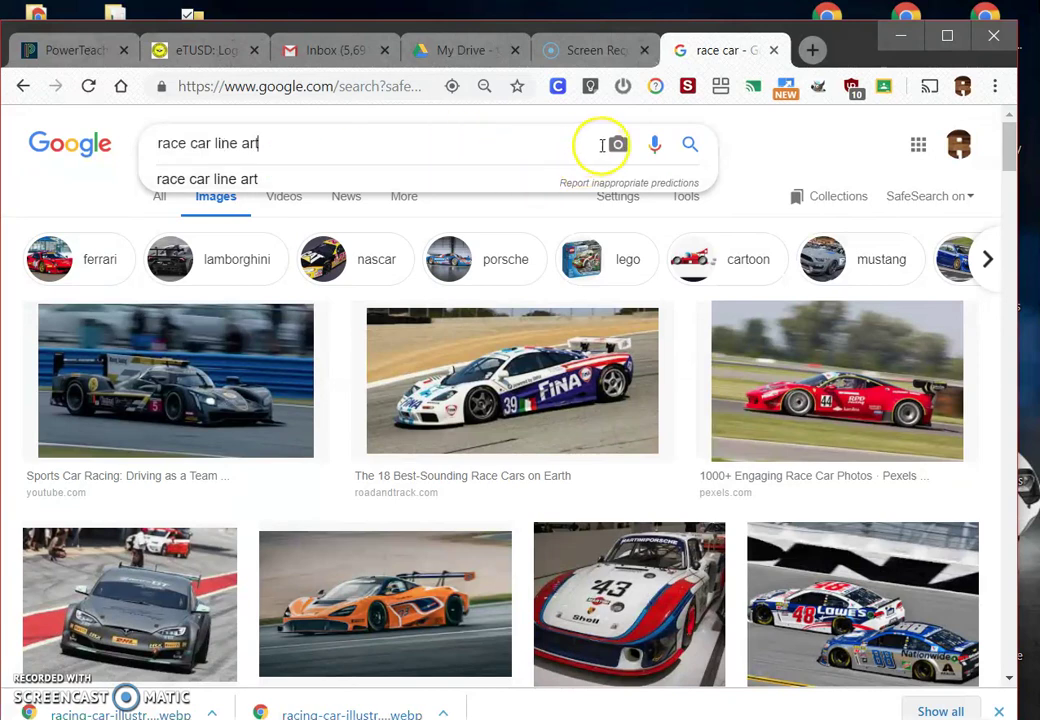
left_click(689, 146)
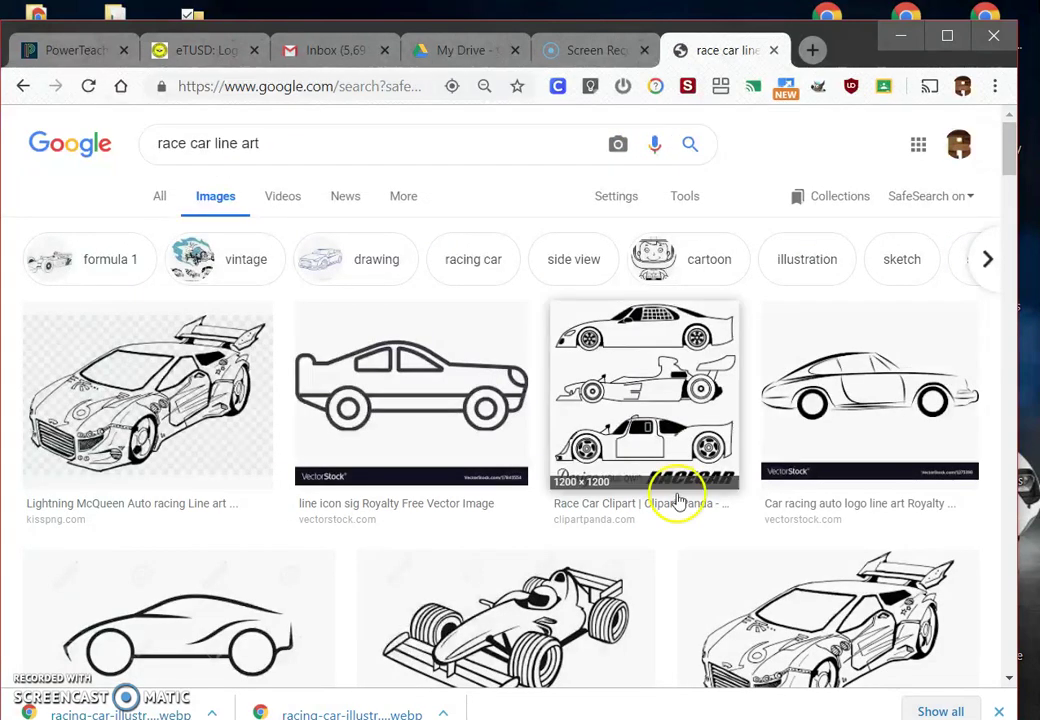
- Find the Shutterstock "Finish Line Car Racing Stock Vectors" sports car drawing in the results and open its preview
scroll(478, 436, "down", 2)
scroll(478, 436, "down", 5)
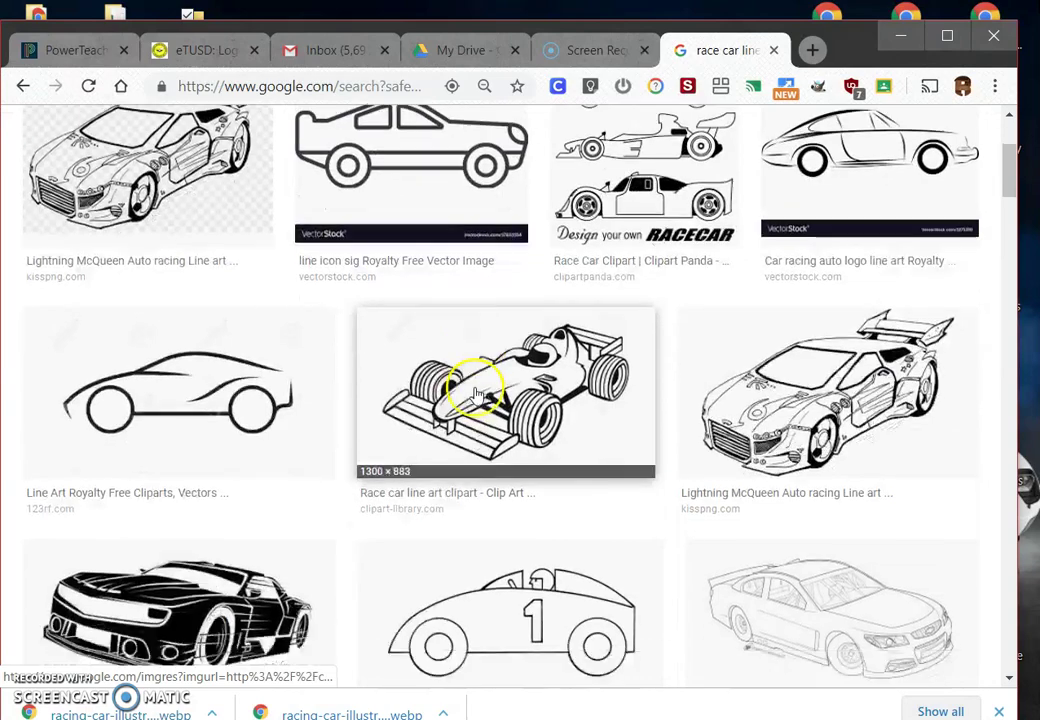
scroll(528, 350, "down", 1)
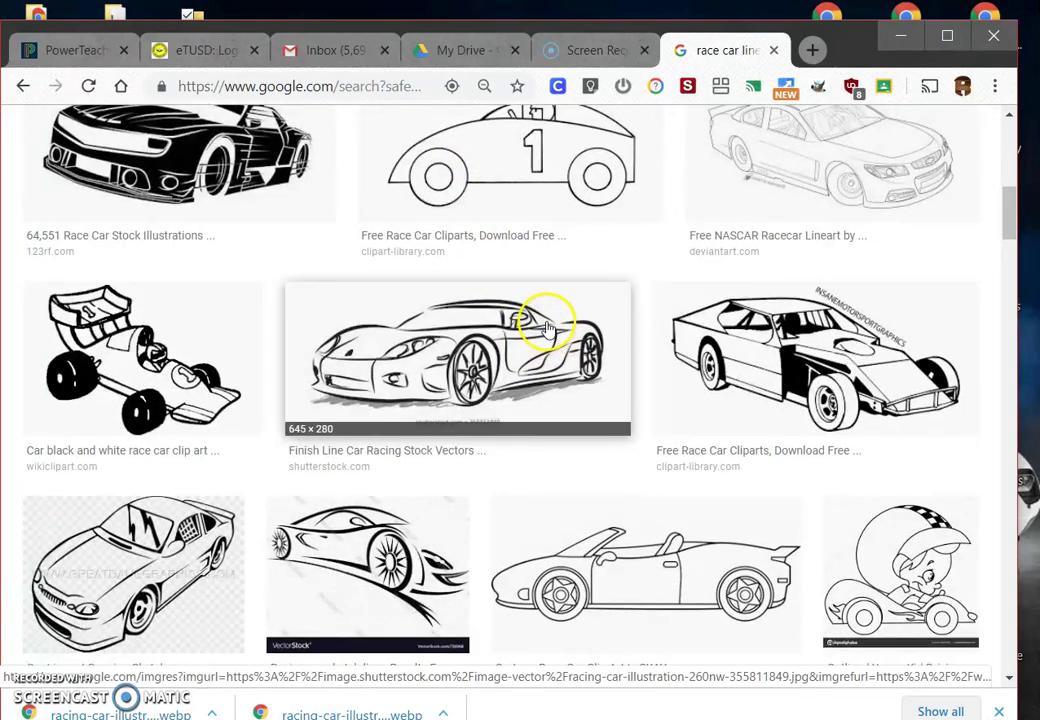
scroll(545, 315, "down", 1)
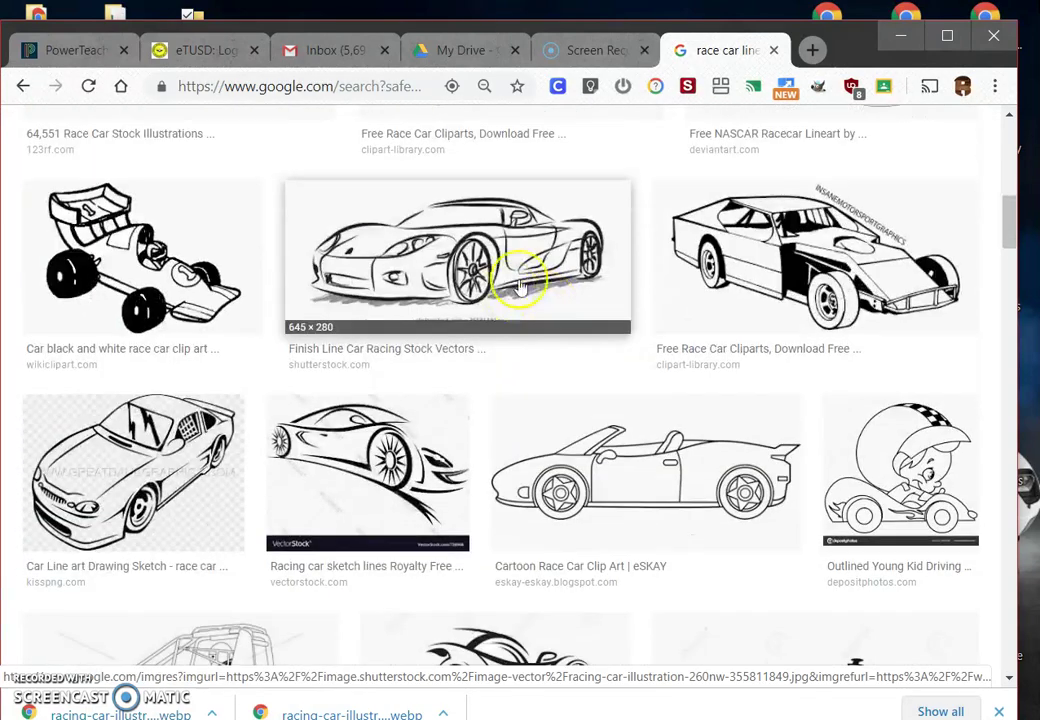
left_click(477, 245)
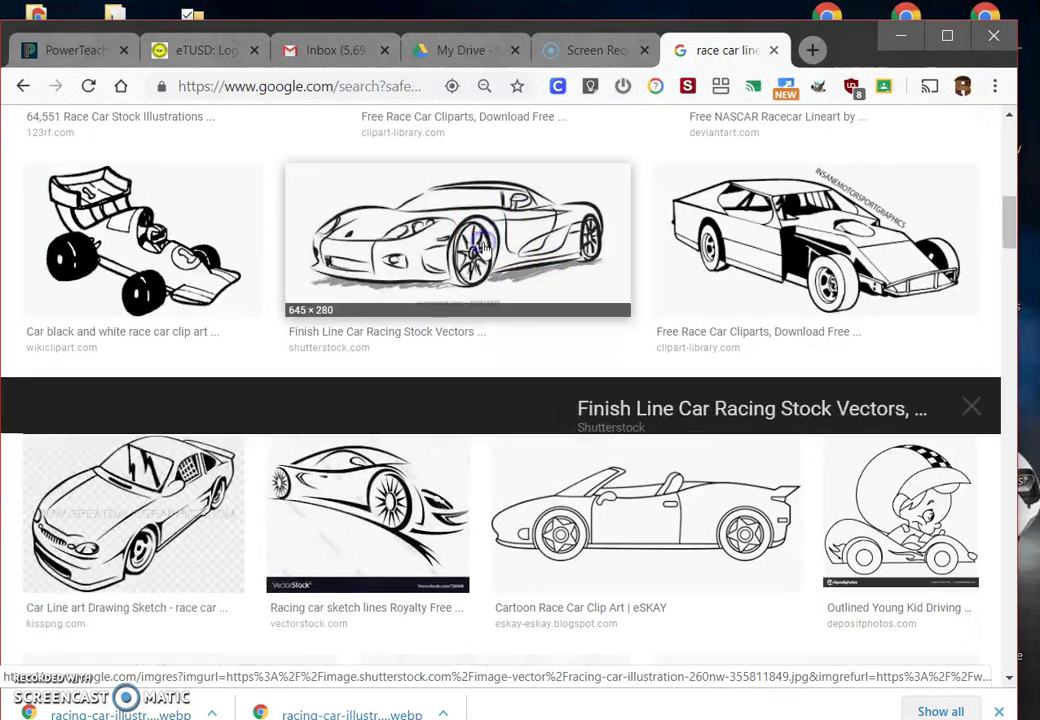
- Save the previewed car image as a WEBP file in the Mr.T Automata folder on the Desktop, keeping the suggested file name
right_click(371, 405)
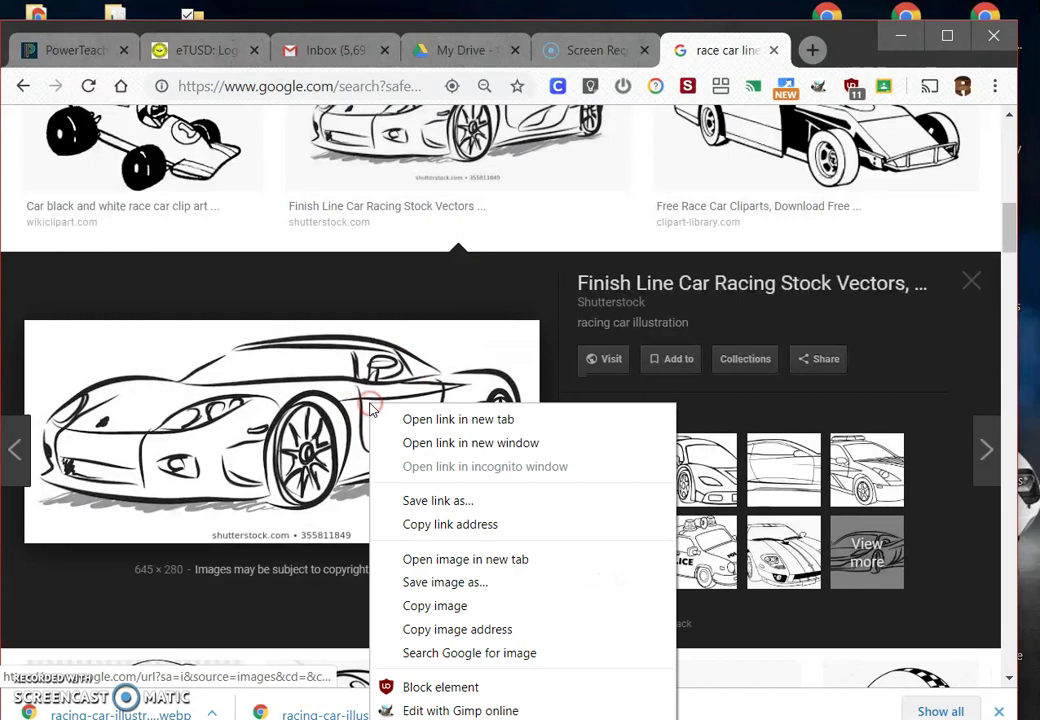
left_click(448, 588)
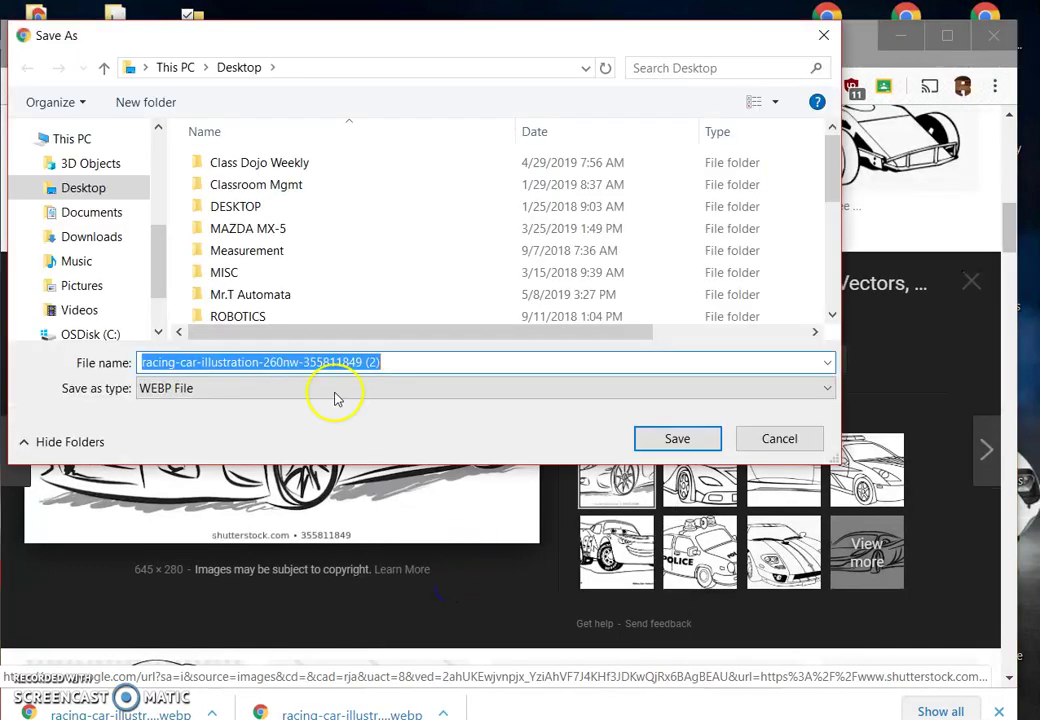
left_click(97, 190)
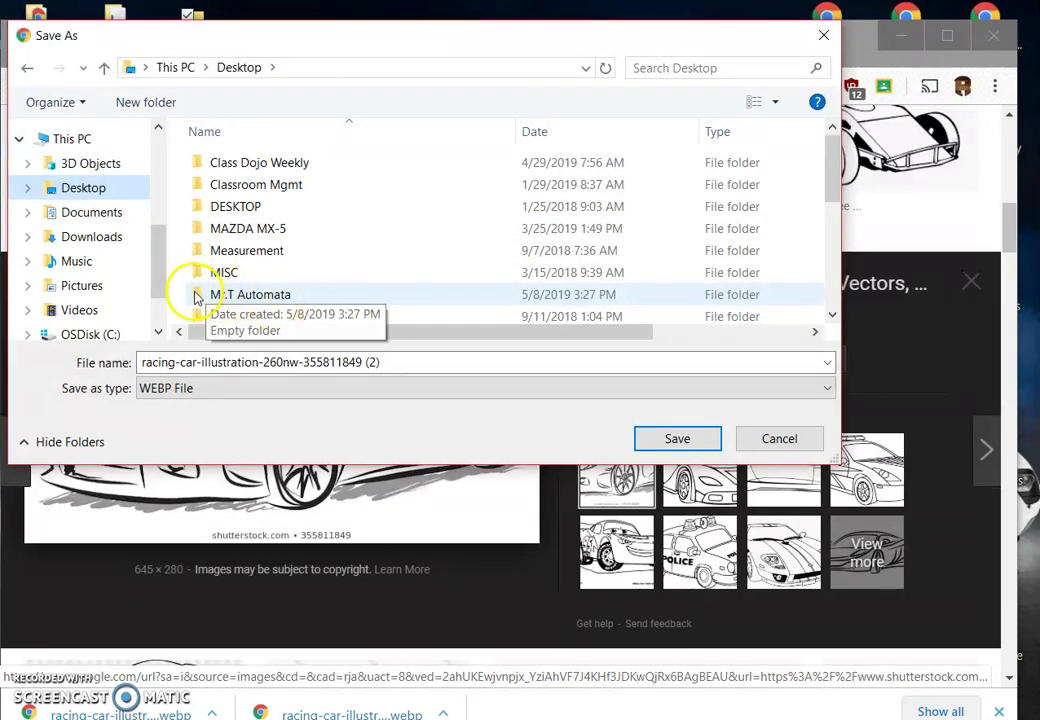
double_click(197, 295)
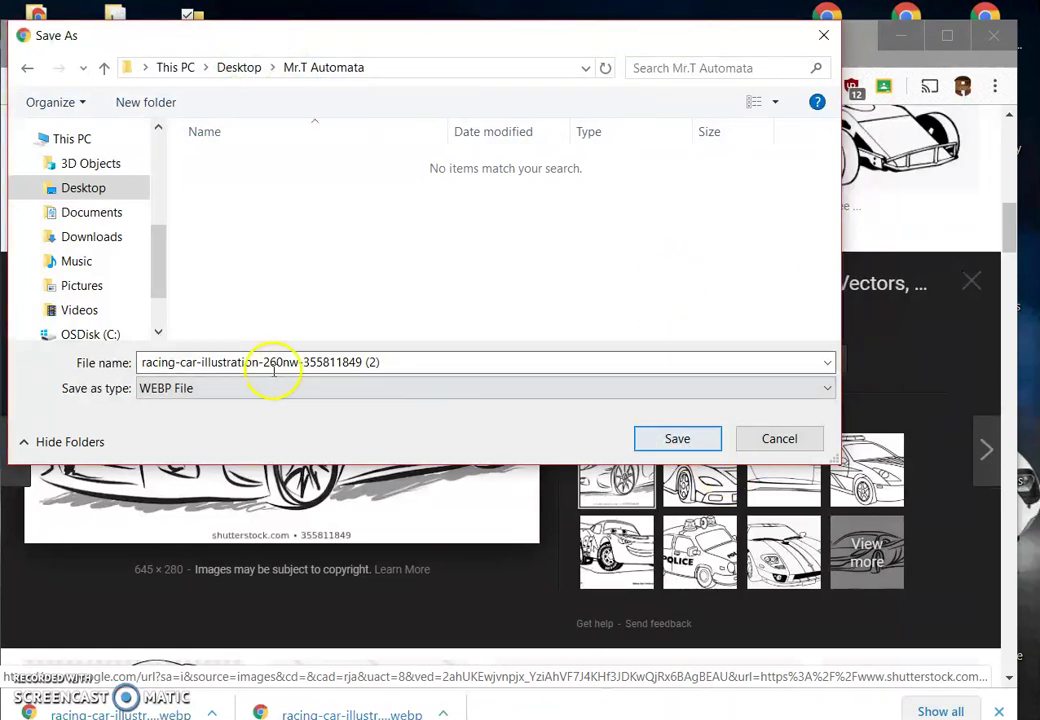
left_click(657, 515)
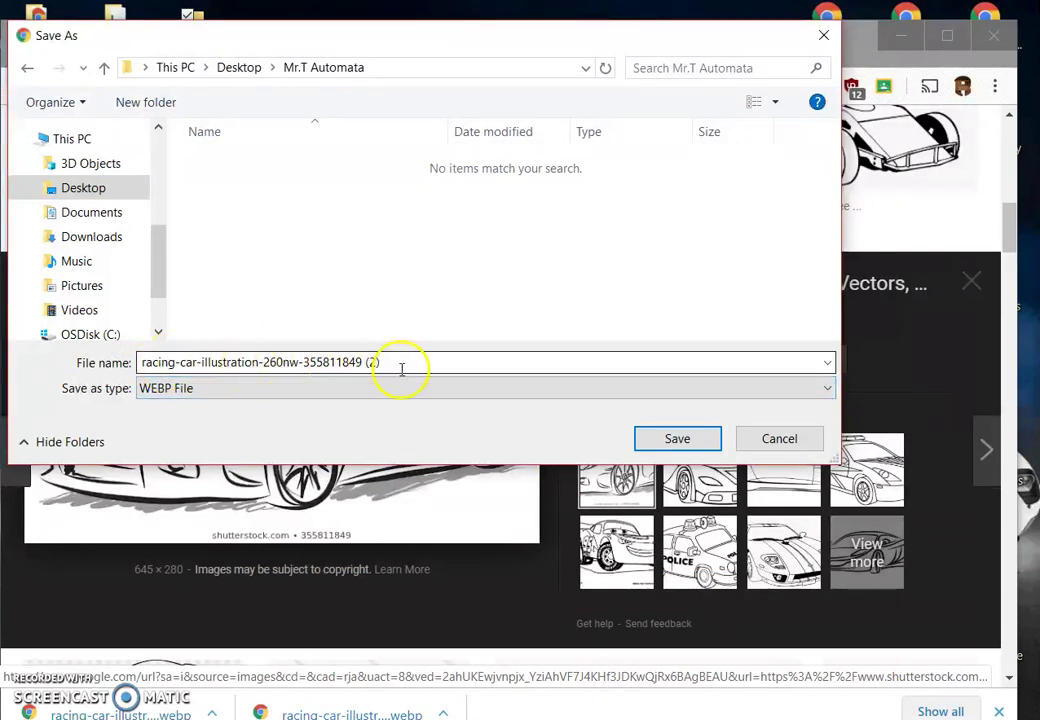
left_click(675, 440)
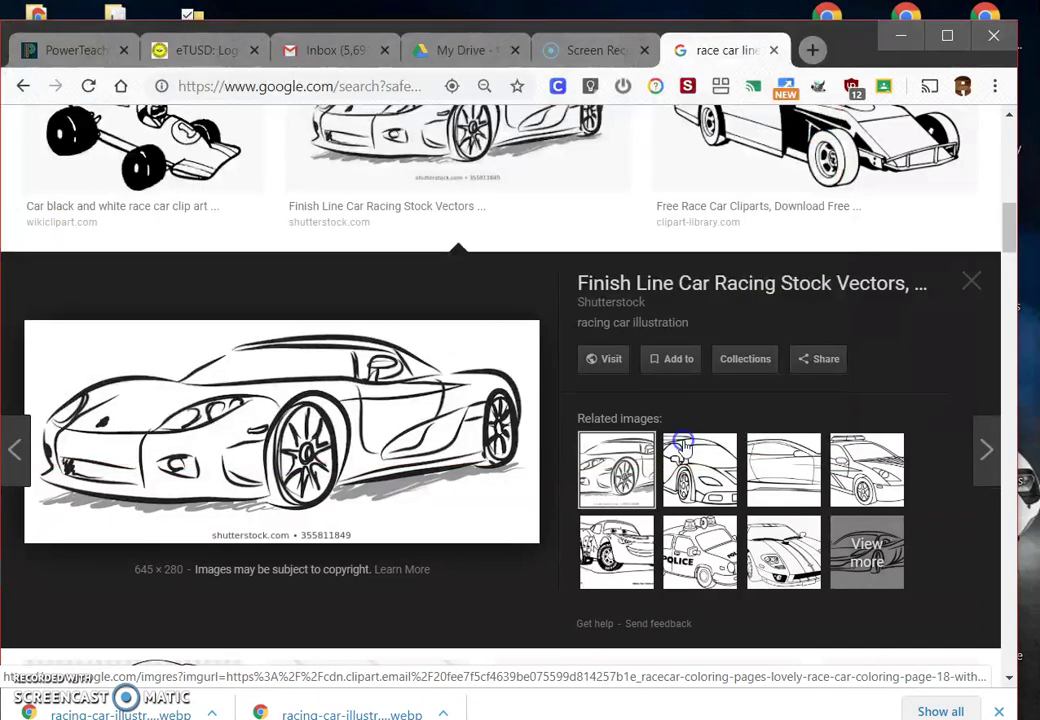
- Minimize the browser window and launch GIMP 2
left_click(899, 35)
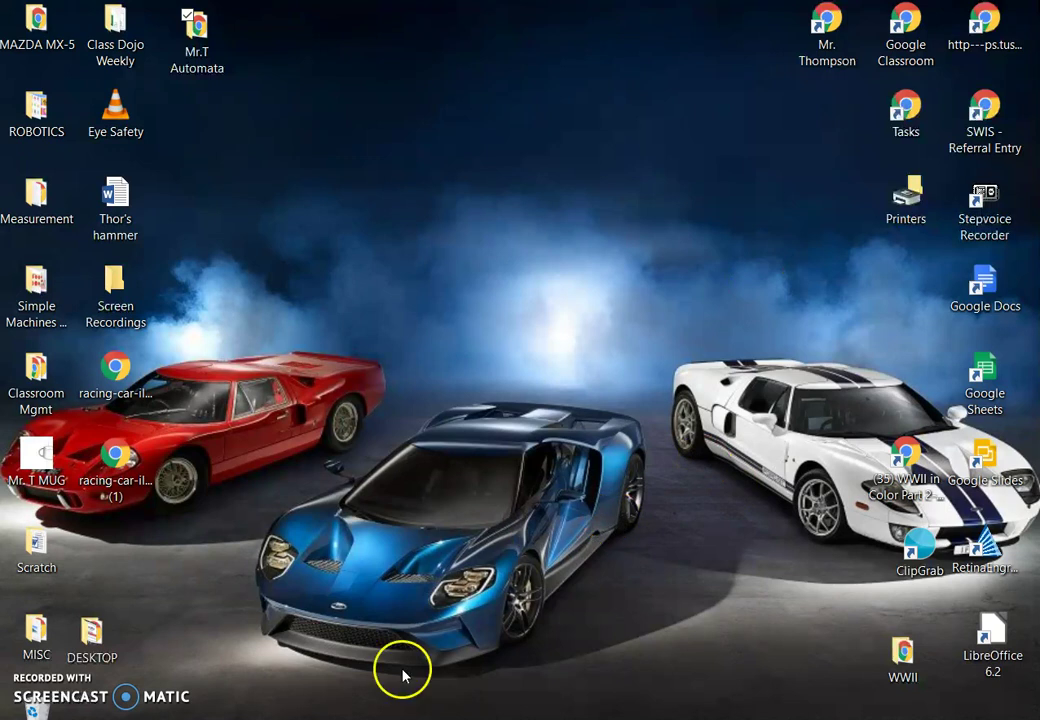
key("super")
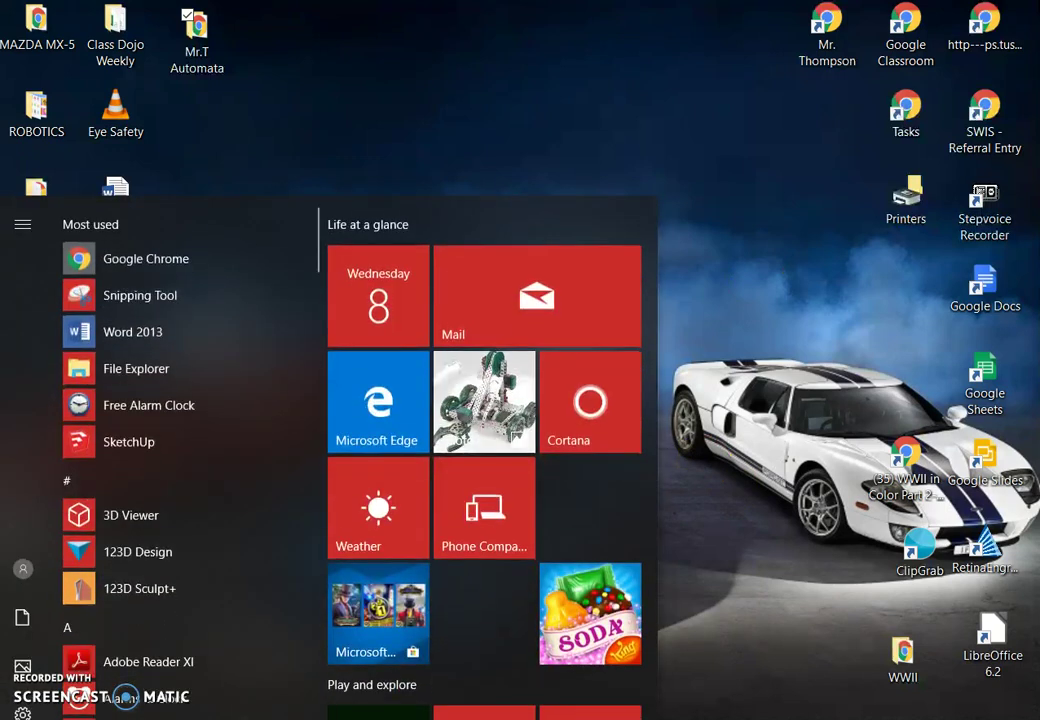
scroll(215, 516, "down", 15)
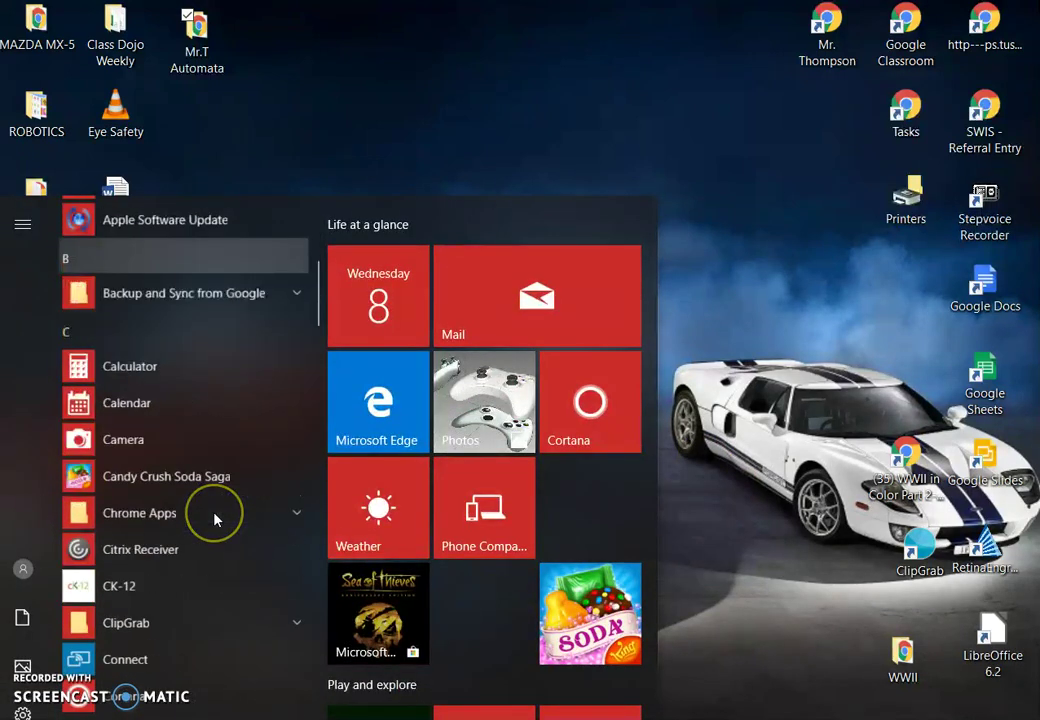
scroll(215, 520, "down", 1)
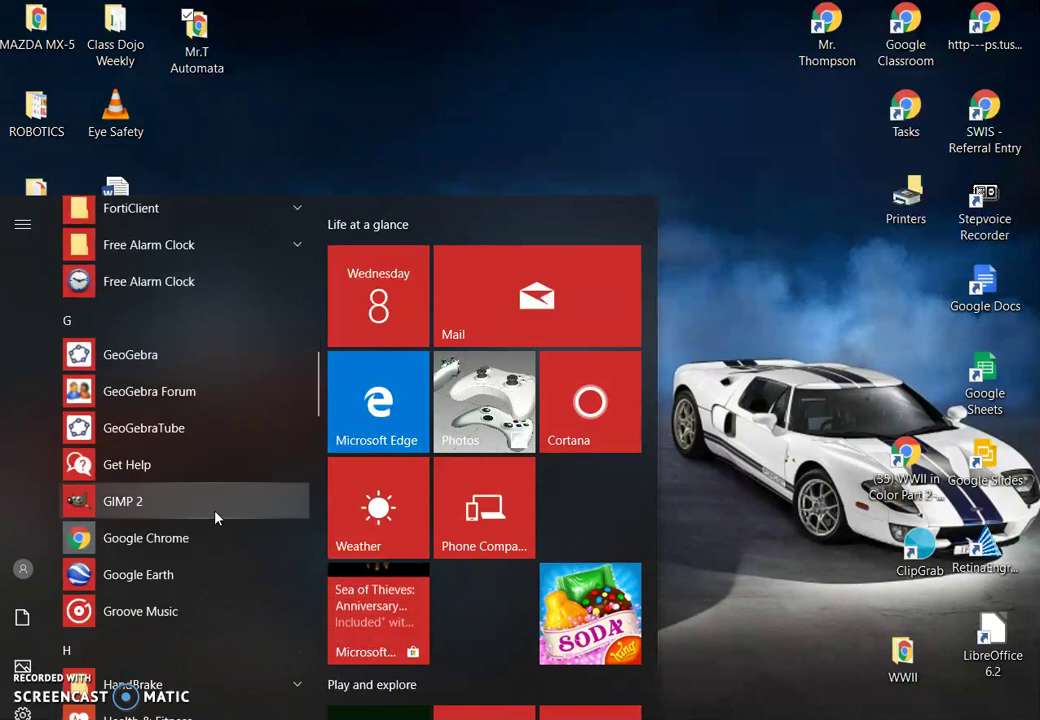
left_click(120, 505)
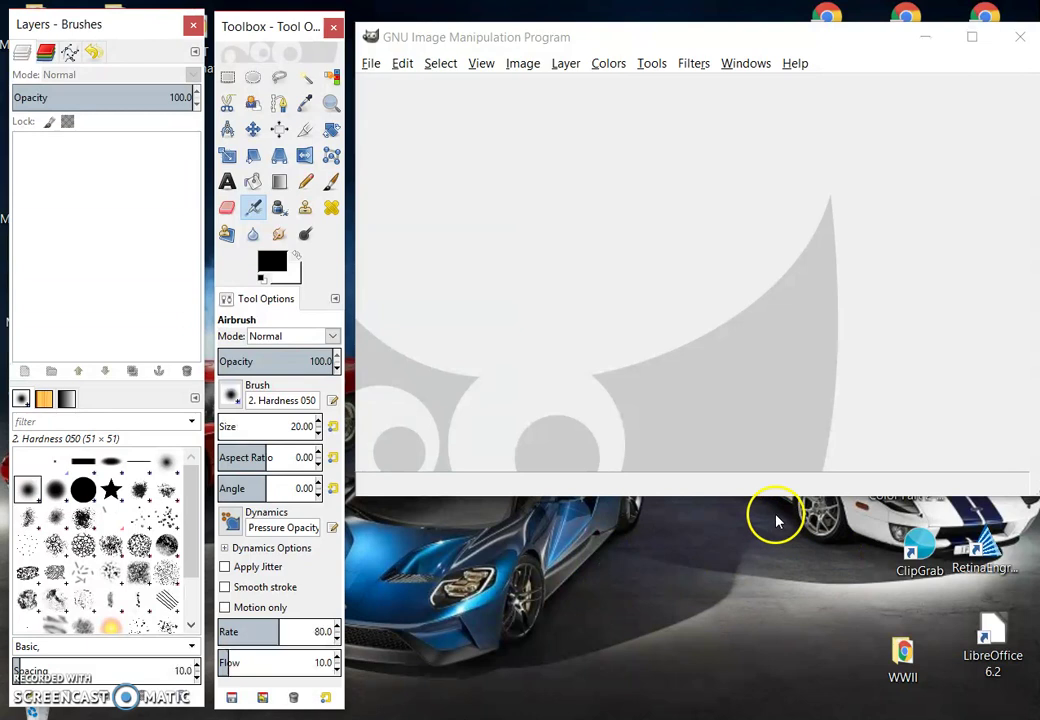
- Start opening an image in GIMP and browse to the Mr.T Automata folder on the Desktop
left_click(372, 63)
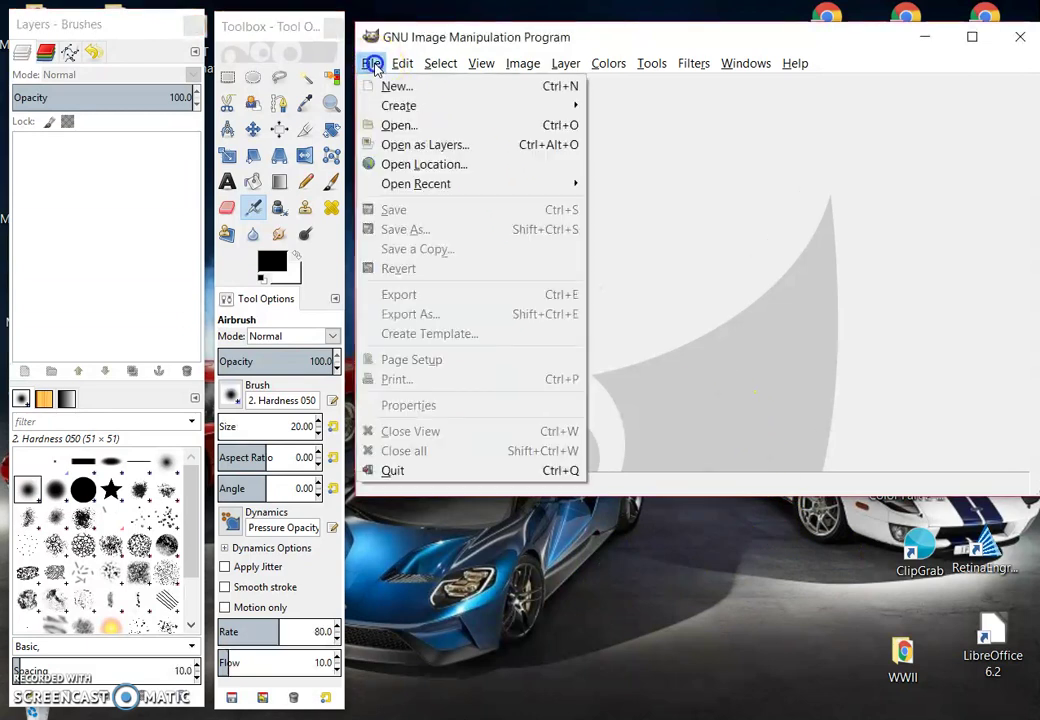
left_click(398, 128)
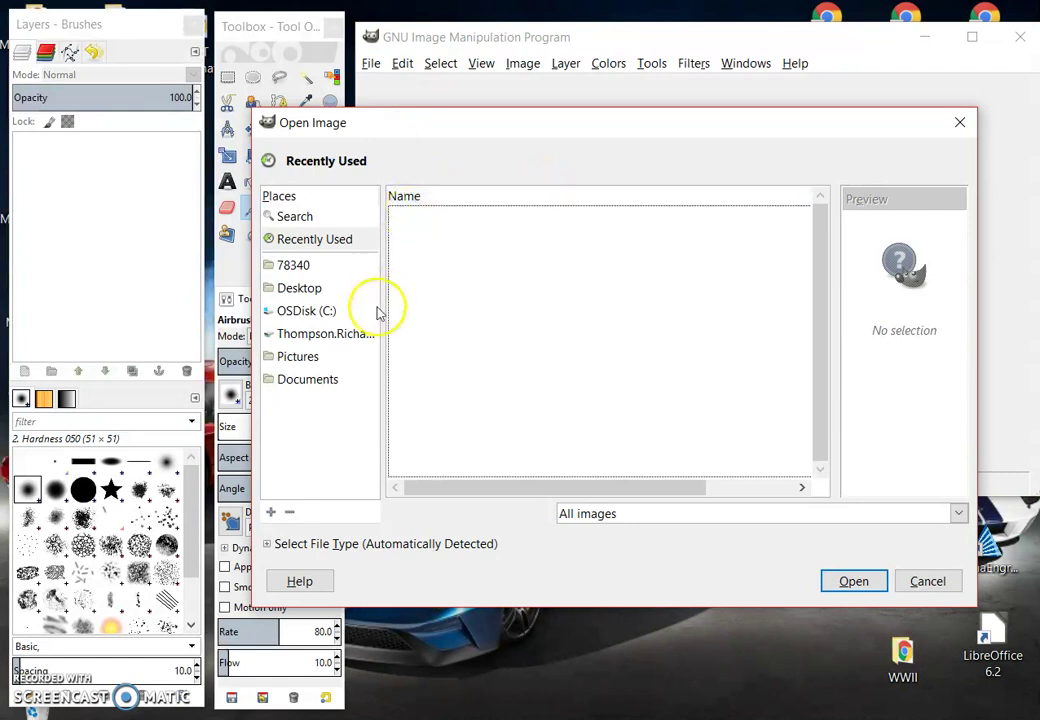
left_click(286, 292)
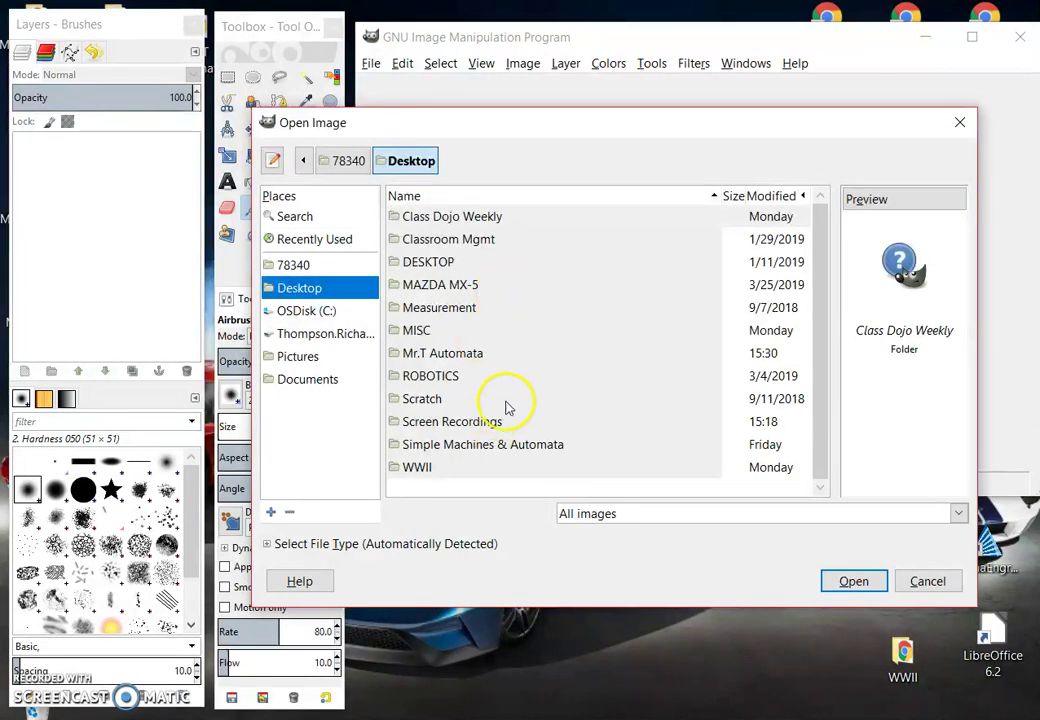
double_click(397, 355)
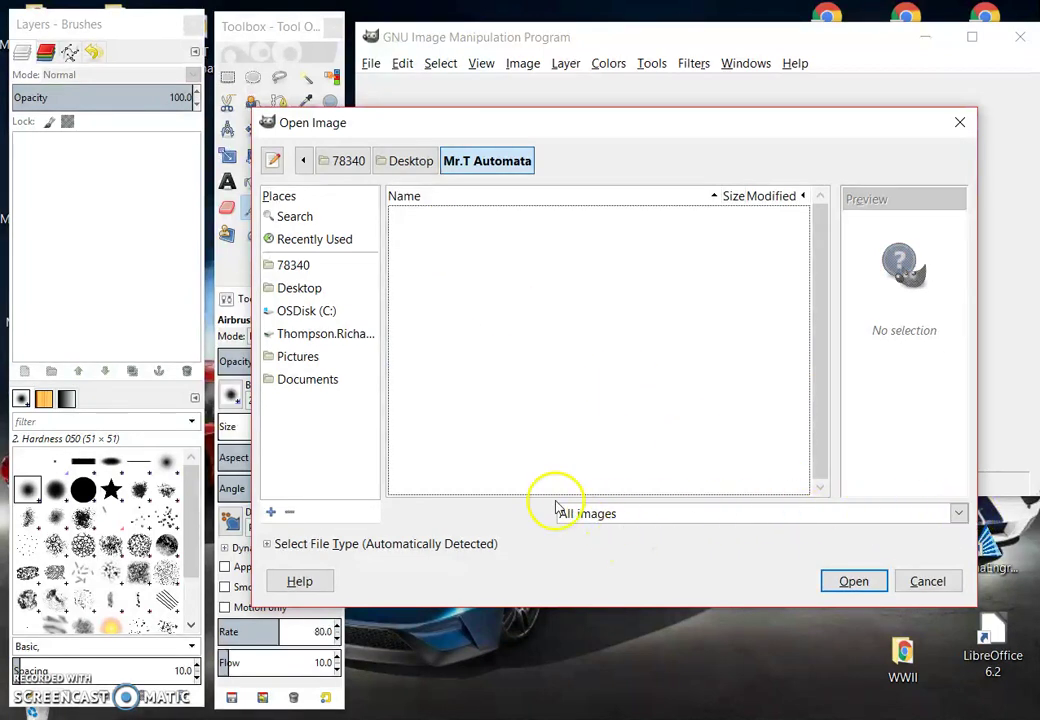
left_click(957, 514)
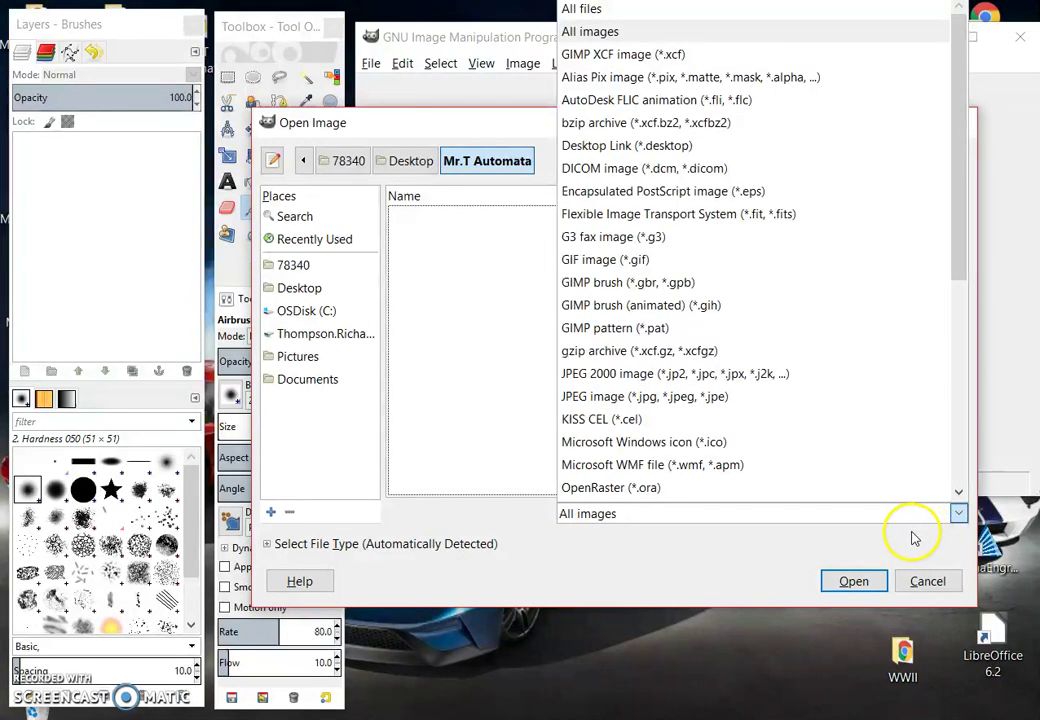
left_click(585, 9)
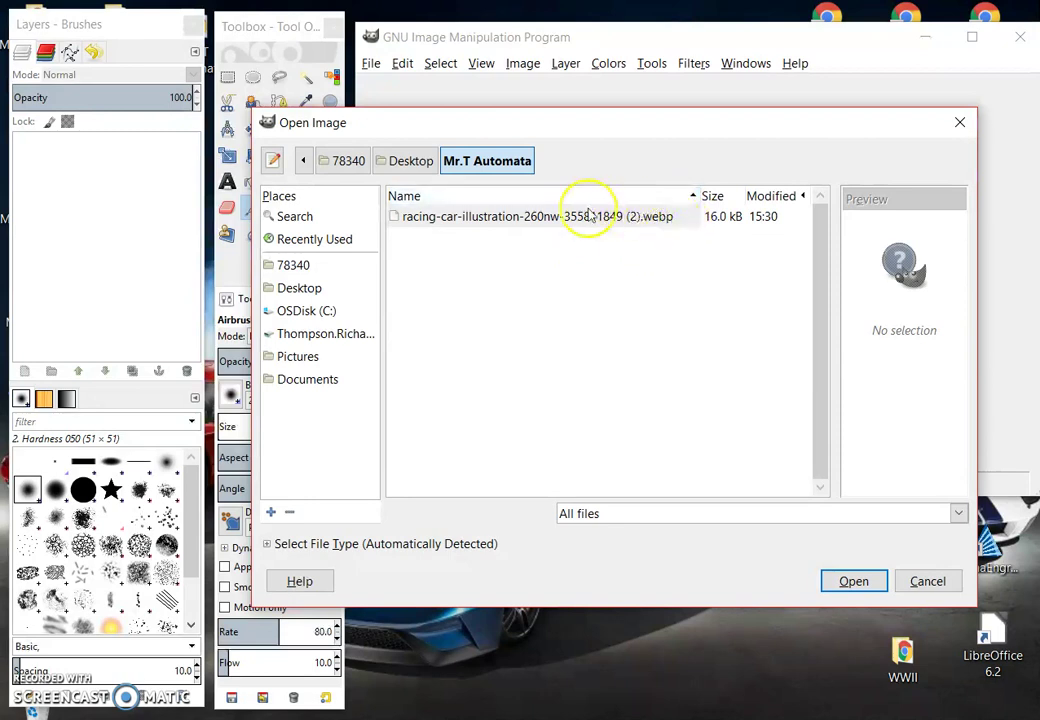
double_click(398, 217)
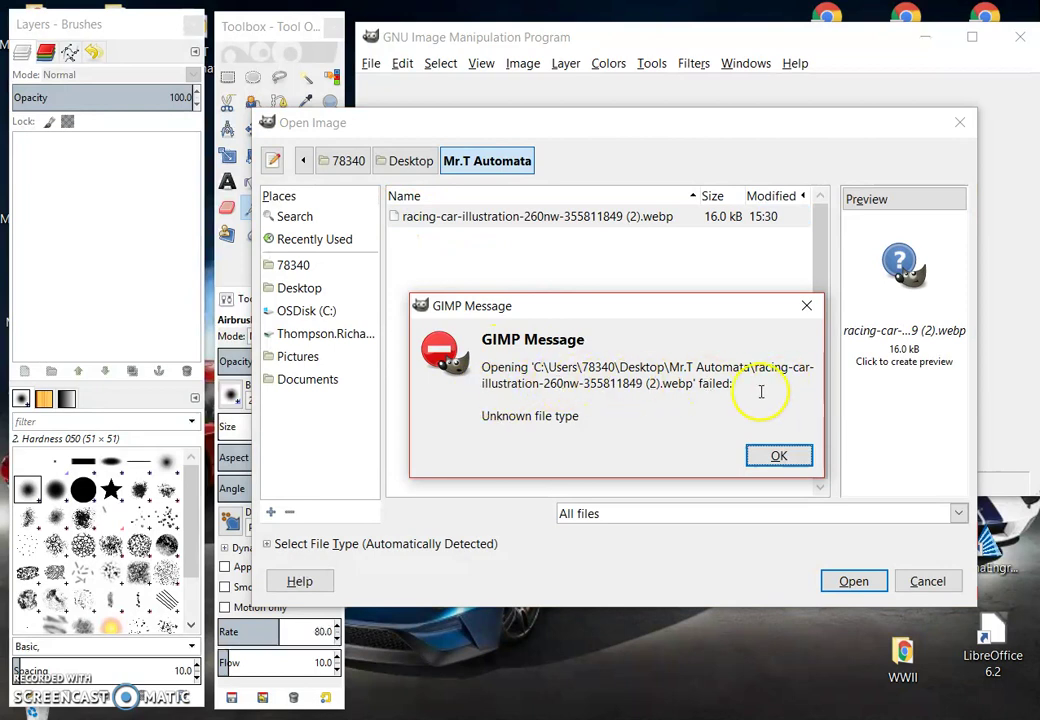
left_click(800, 459)
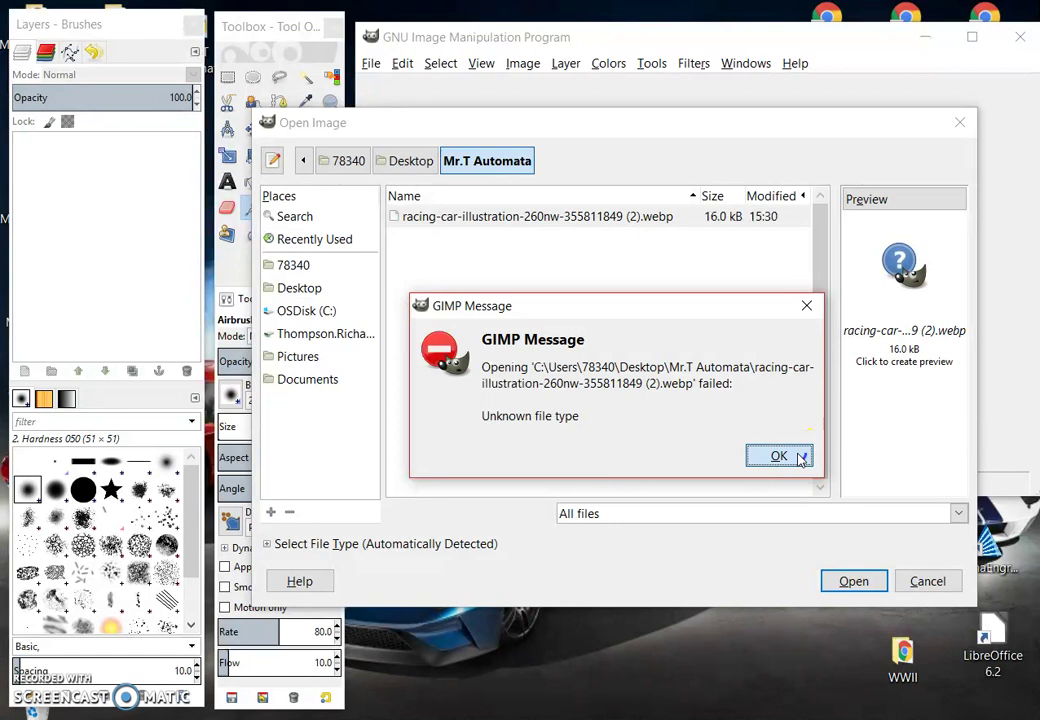
left_click(799, 457)
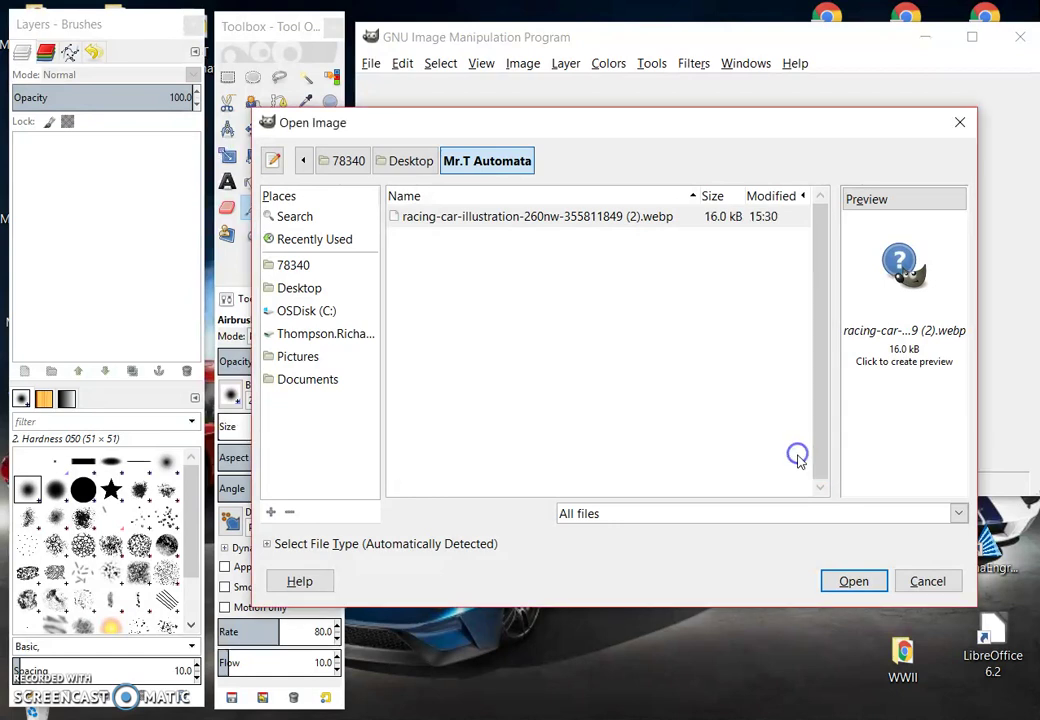
left_click(927, 582)
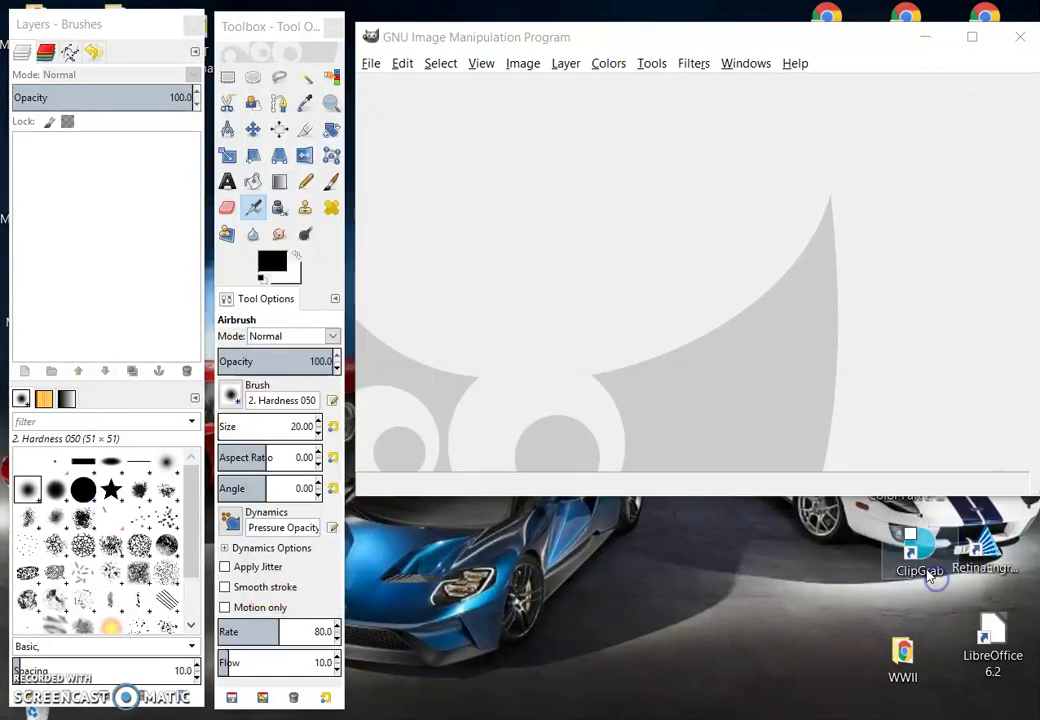
left_click(927, 38)
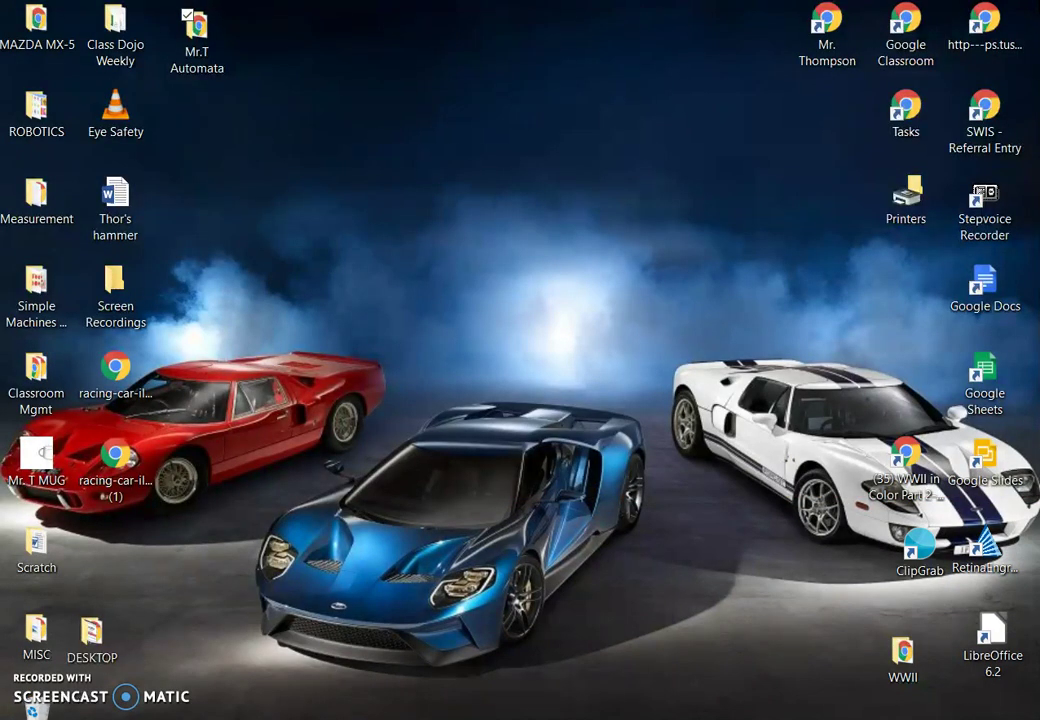
- Switch back to Chrome, close the car image preview and place the cursor at the end of the search query
key("alt+Tab")
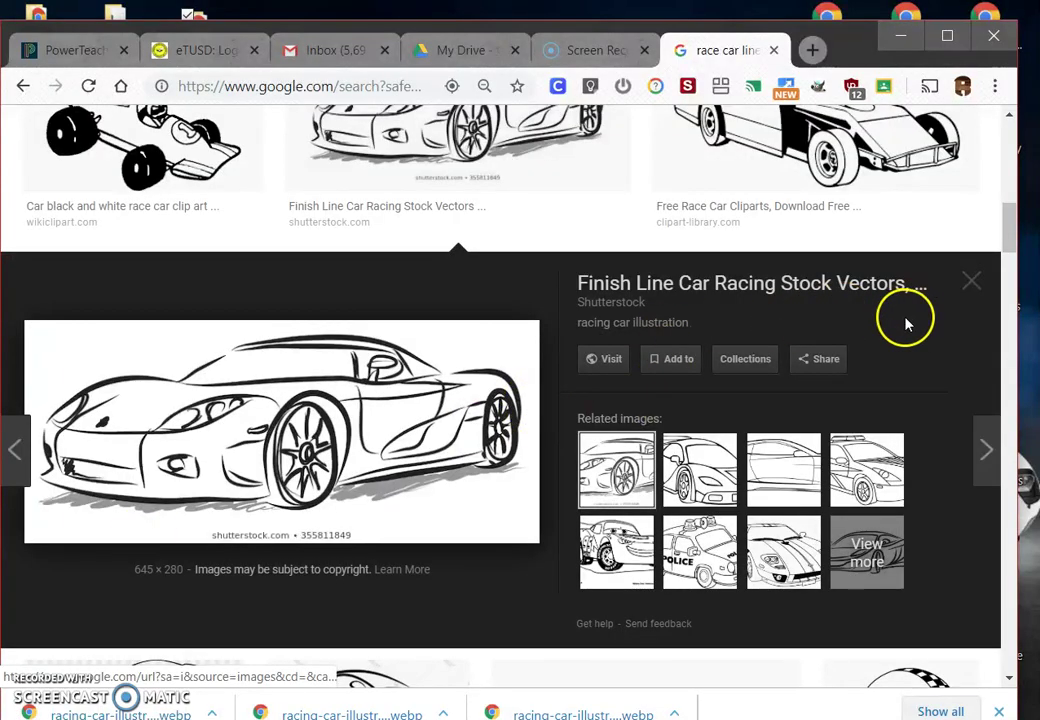
left_click(973, 283)
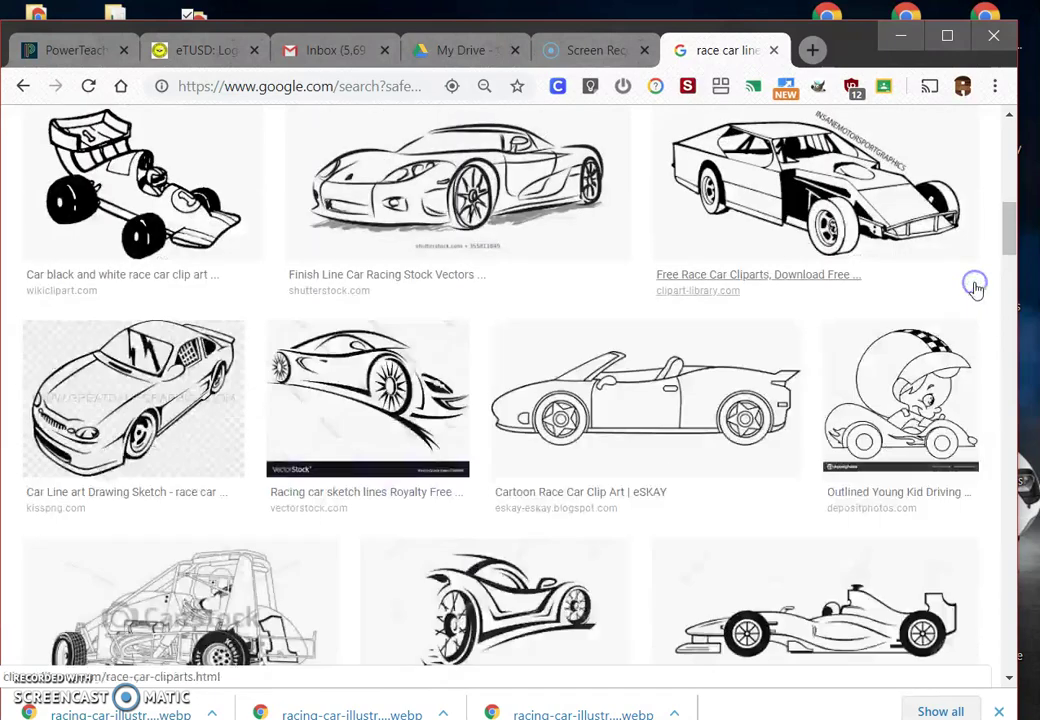
scroll(663, 360, "up", 10)
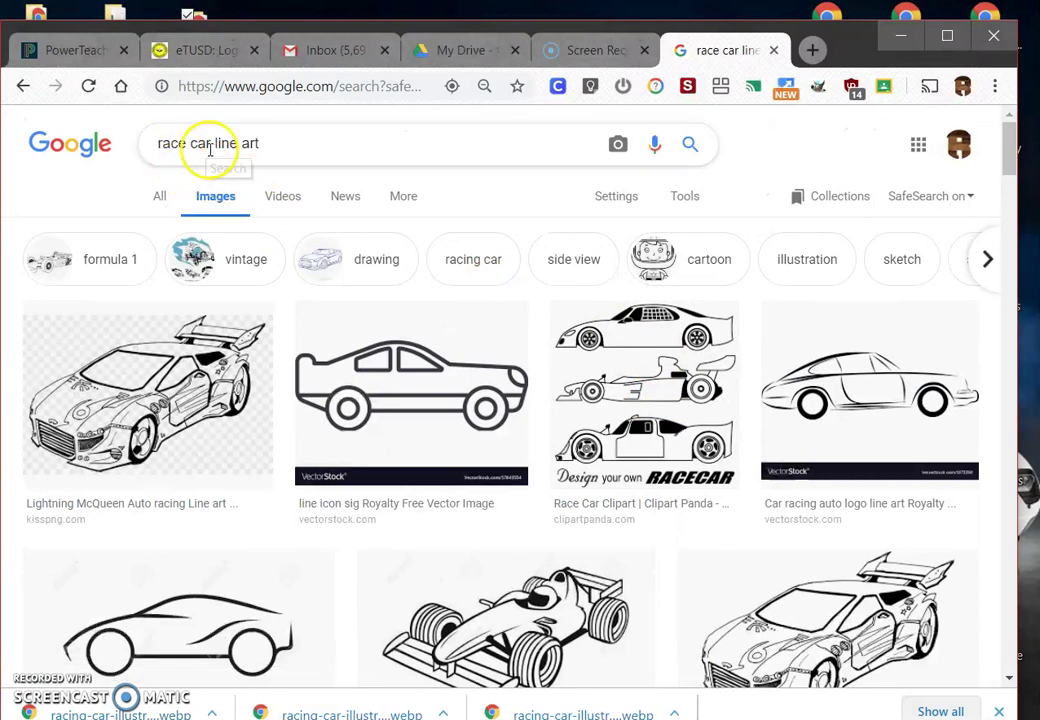
left_click(257, 145)
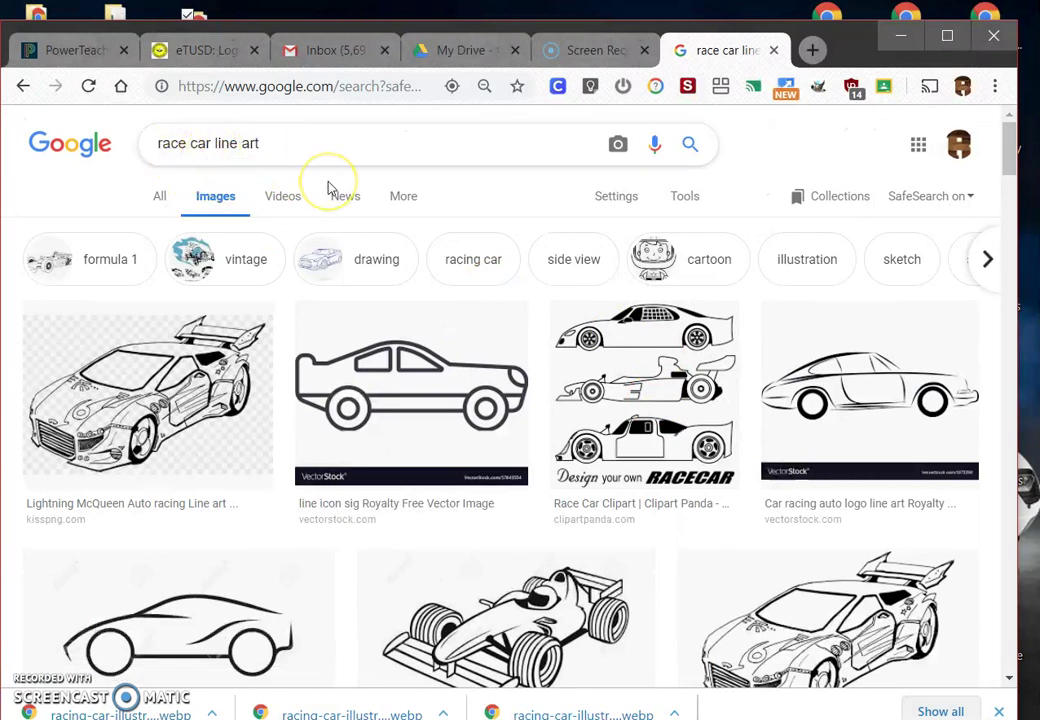
type("jp")
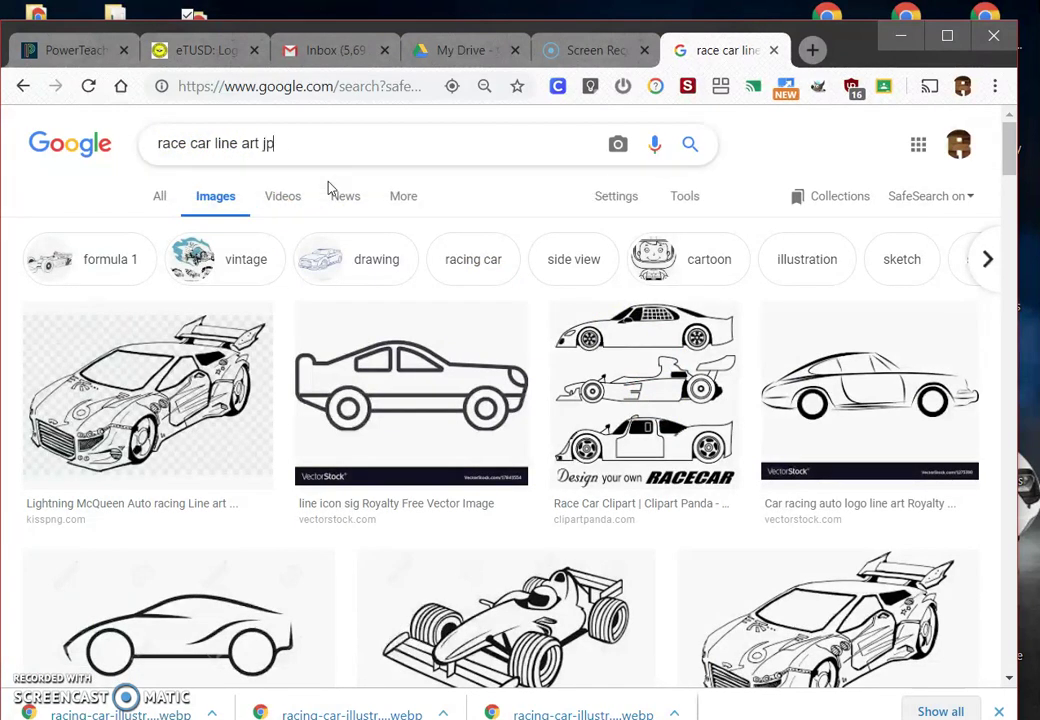
type("eg")
left_click(351, 180)
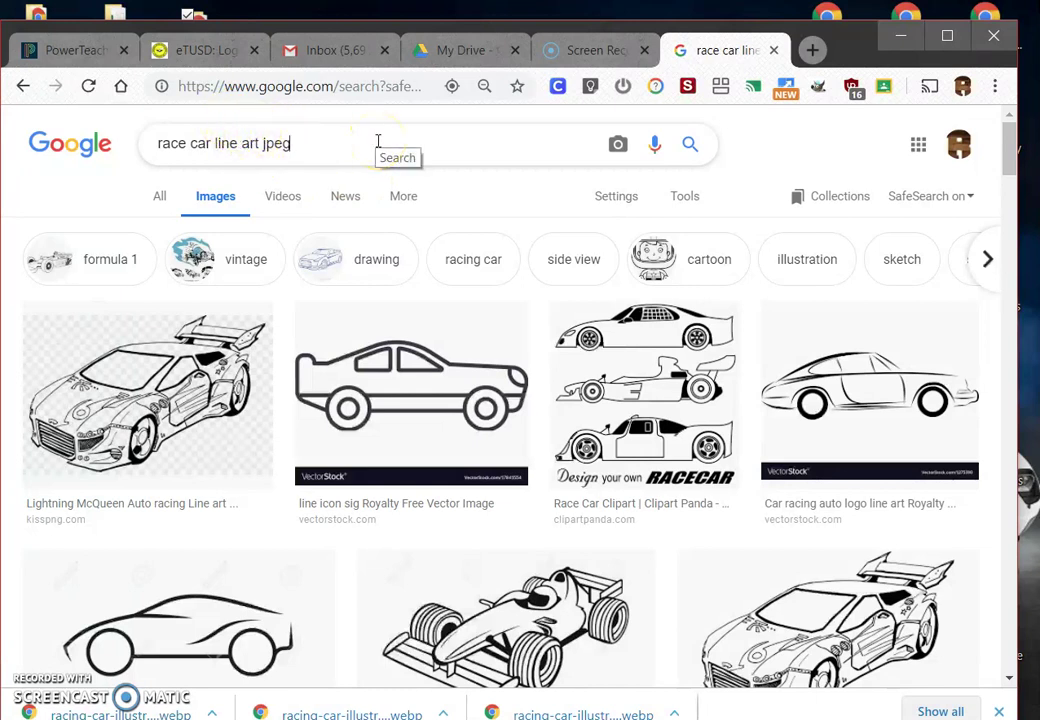
key("BackSpace")
key("BackSpace")
key("BackSpace")
key("BackSpace")
key("BackSpace")
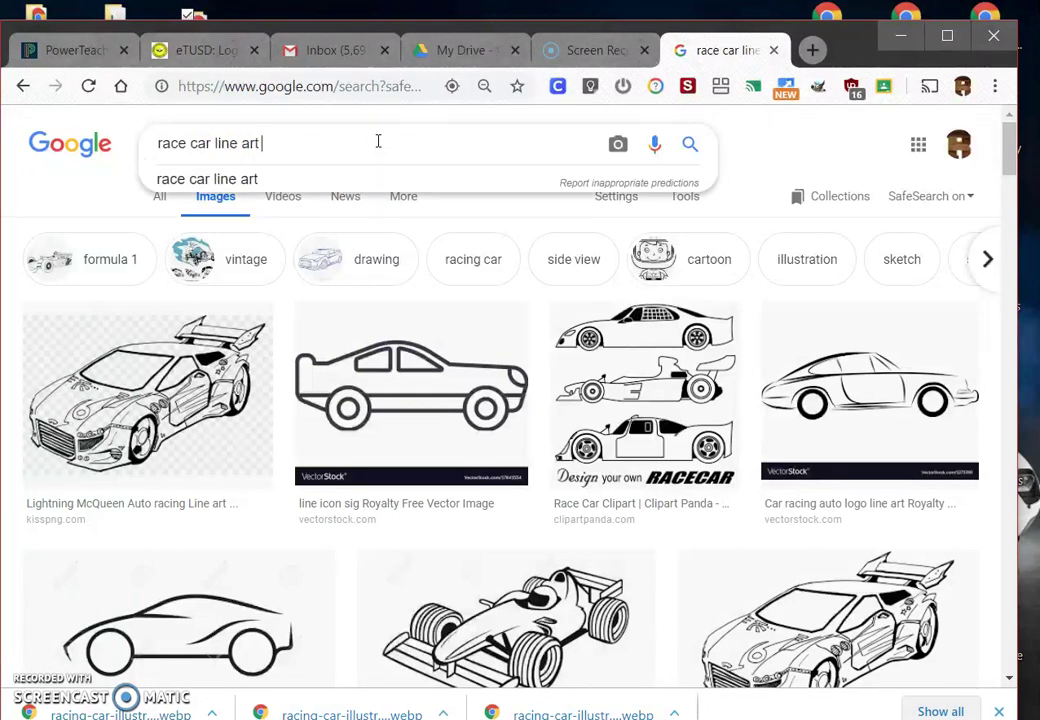
- Search Google Images for "race car line art png"
type("png")
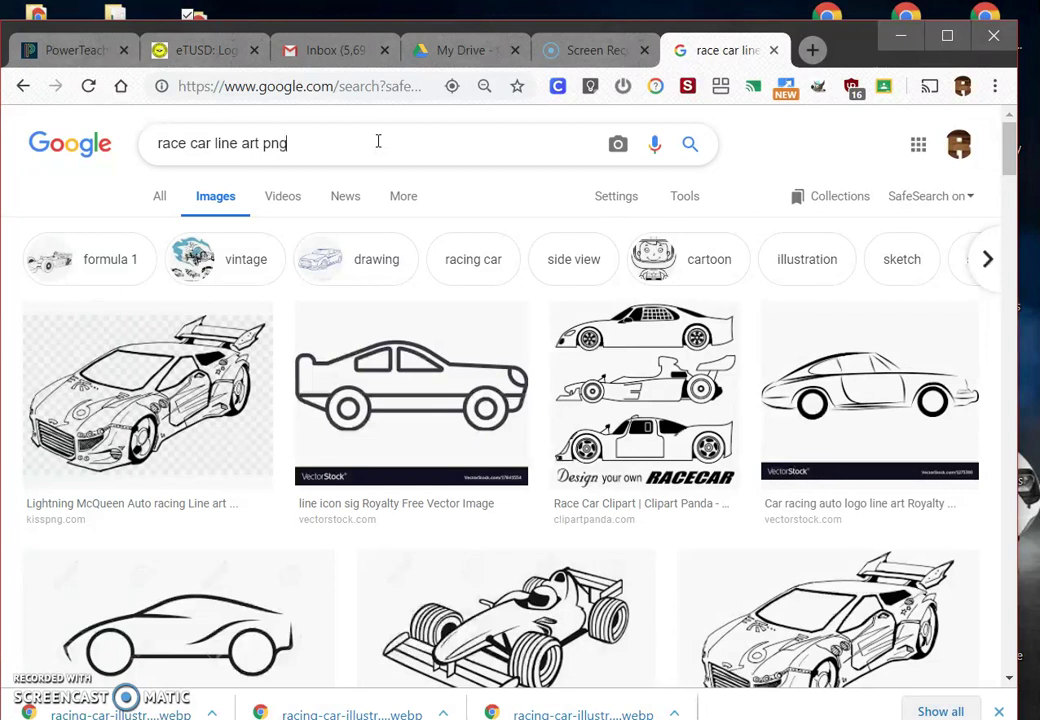
left_click(689, 147)
left_click(691, 147)
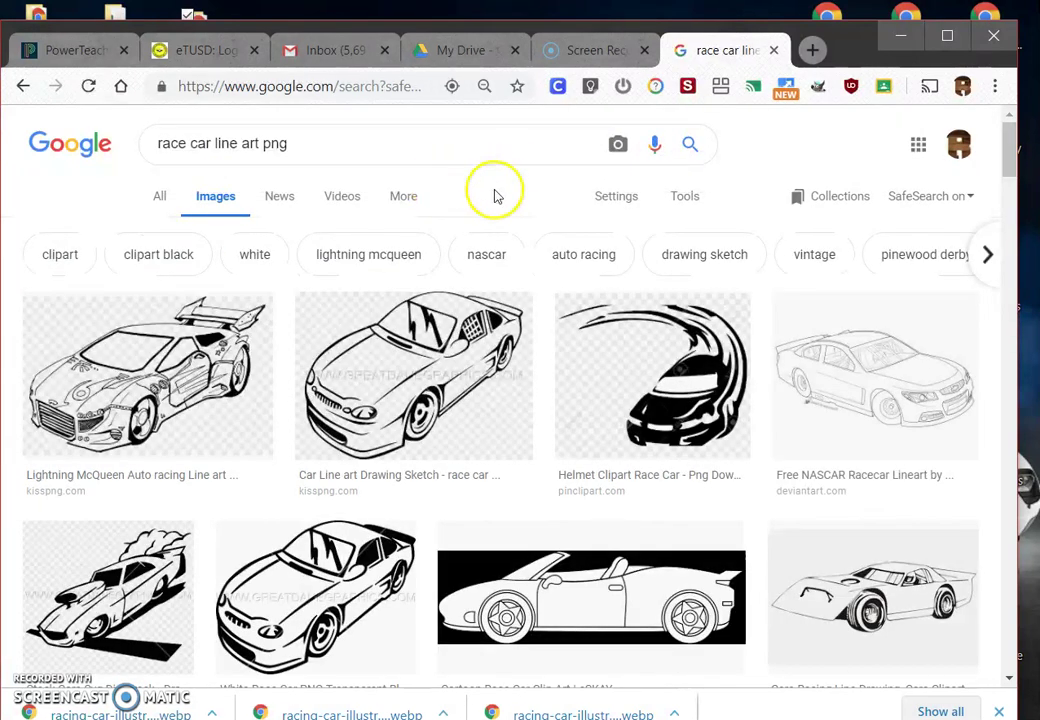
- Open the preview of the clipart-library.com pickup truck line art from the image results
scroll(600, 260, "down", 1)
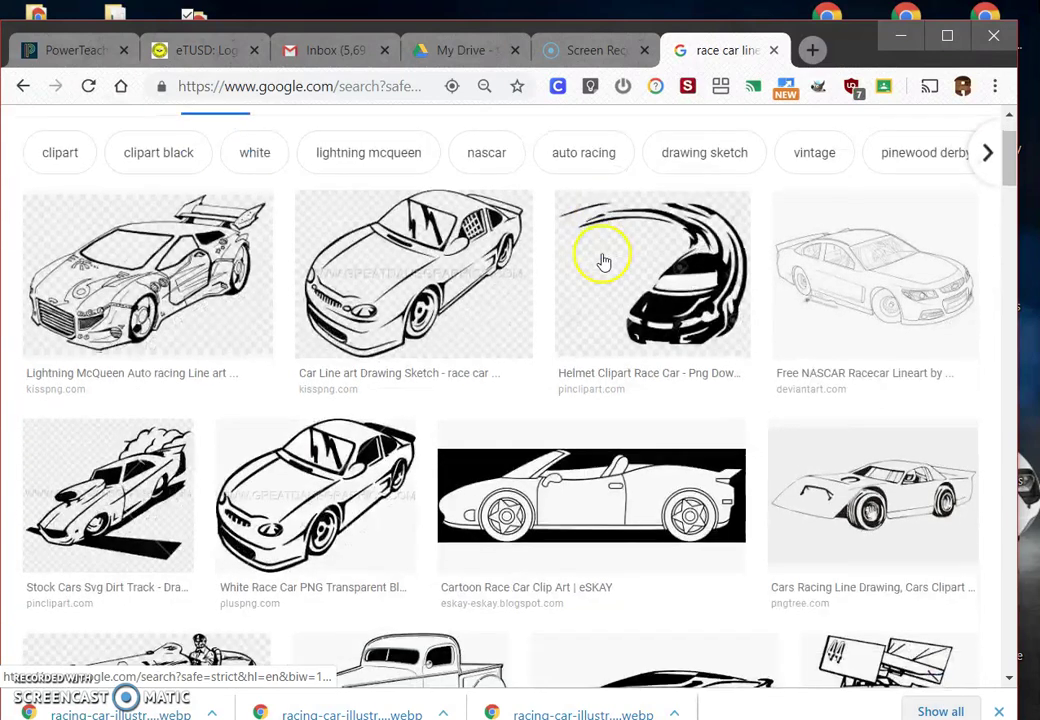
scroll(610, 540, "down", 3)
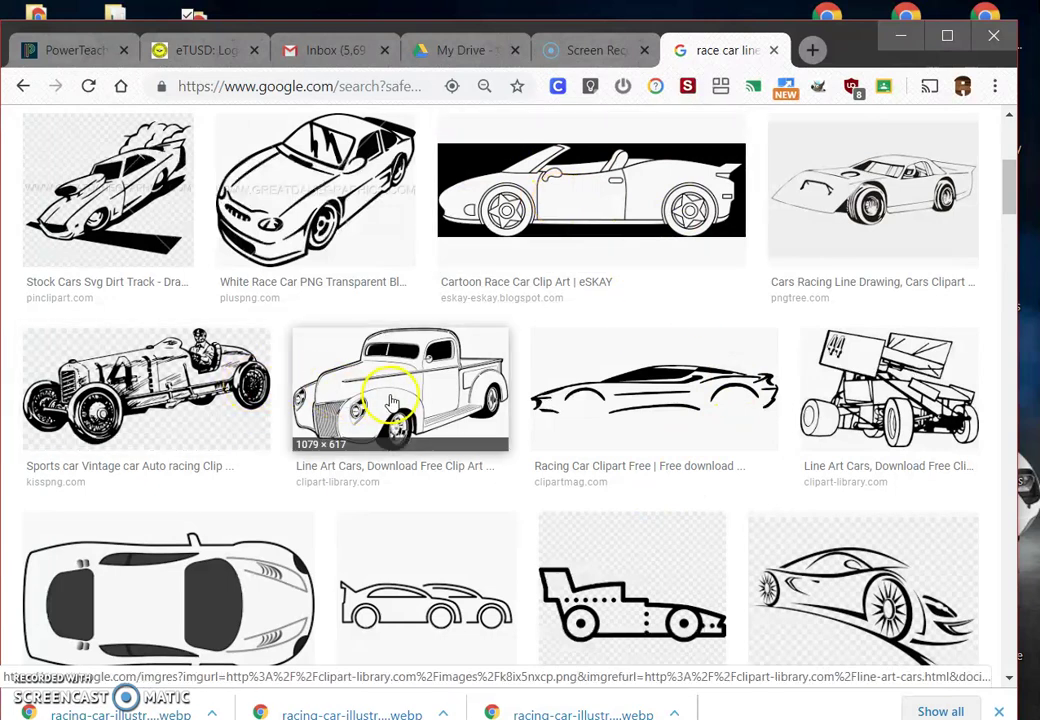
scroll(392, 395, "down", 1)
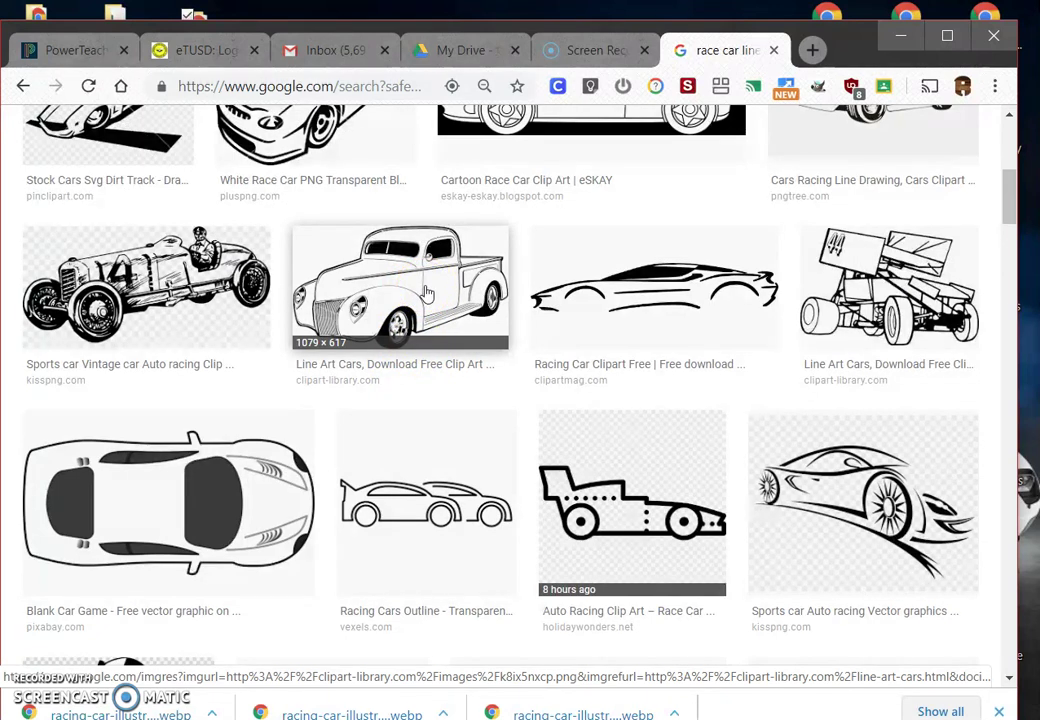
left_click(427, 291)
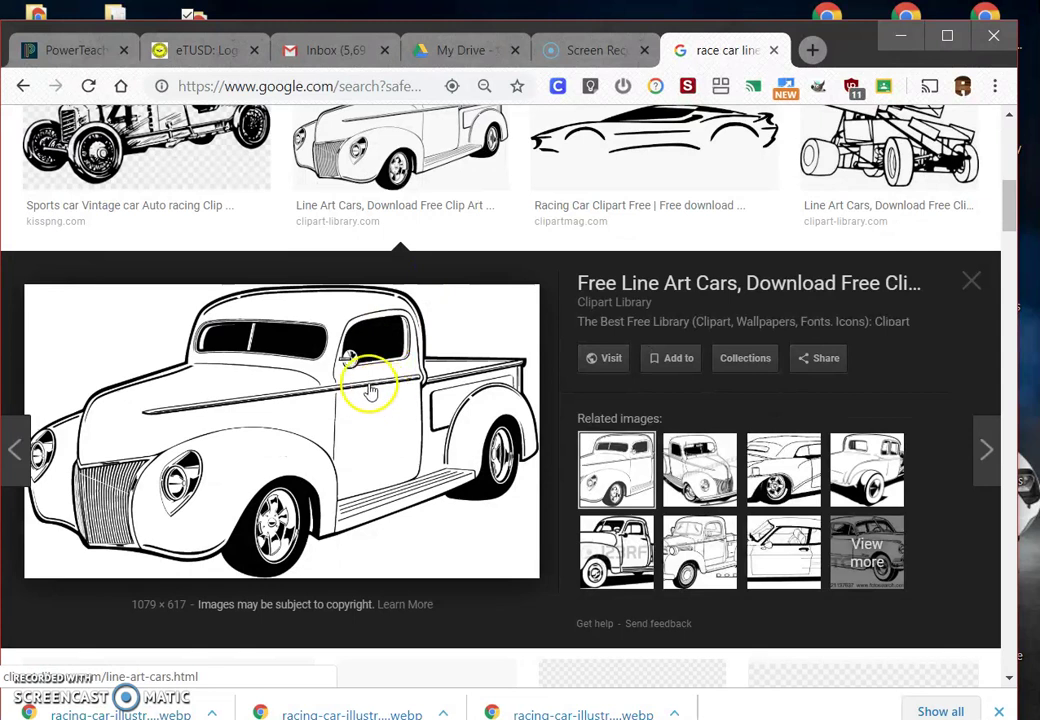
- Save the previewed truck image as a PNG named truck in the Mr.T Automata folder on the Desktop
right_click(369, 385)
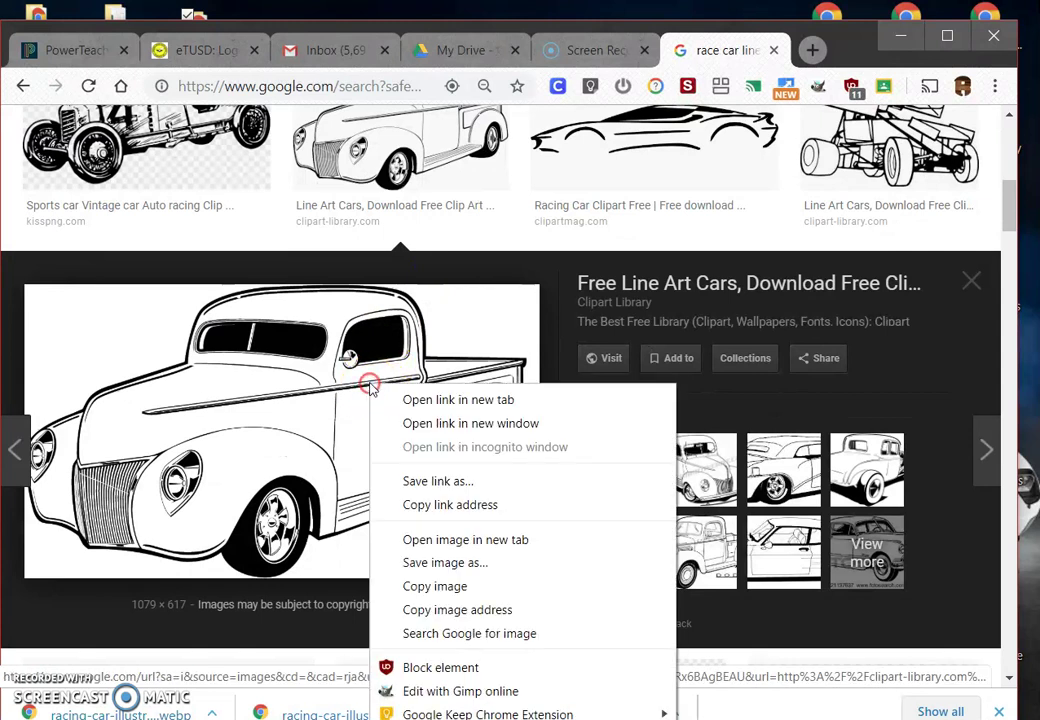
left_click(456, 565)
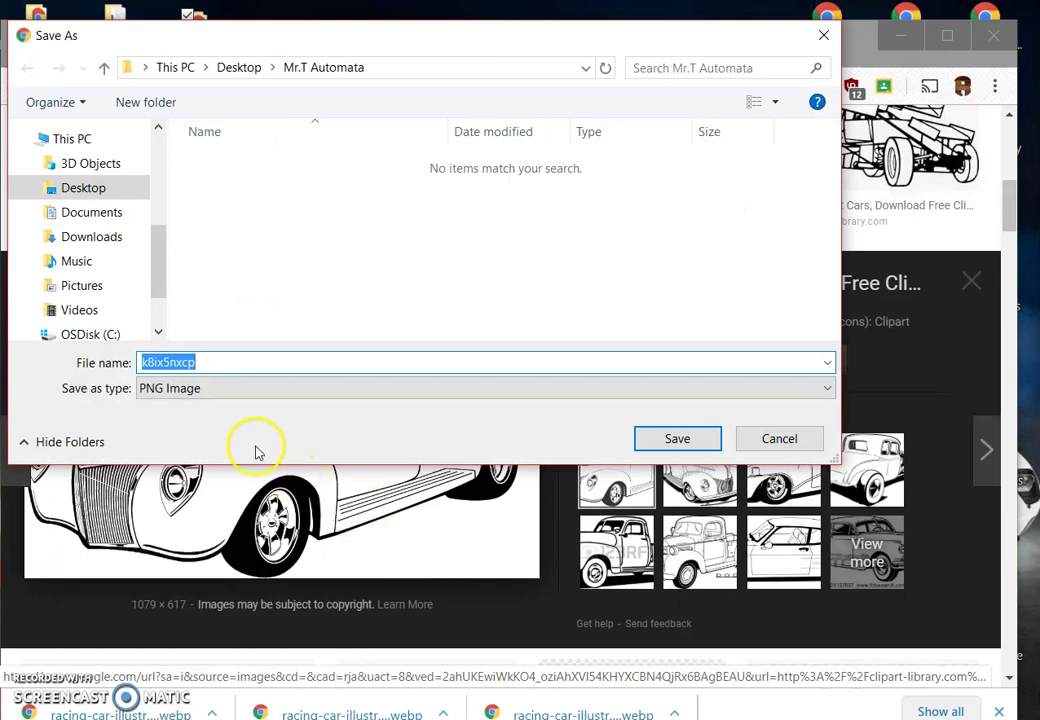
left_click(83, 187)
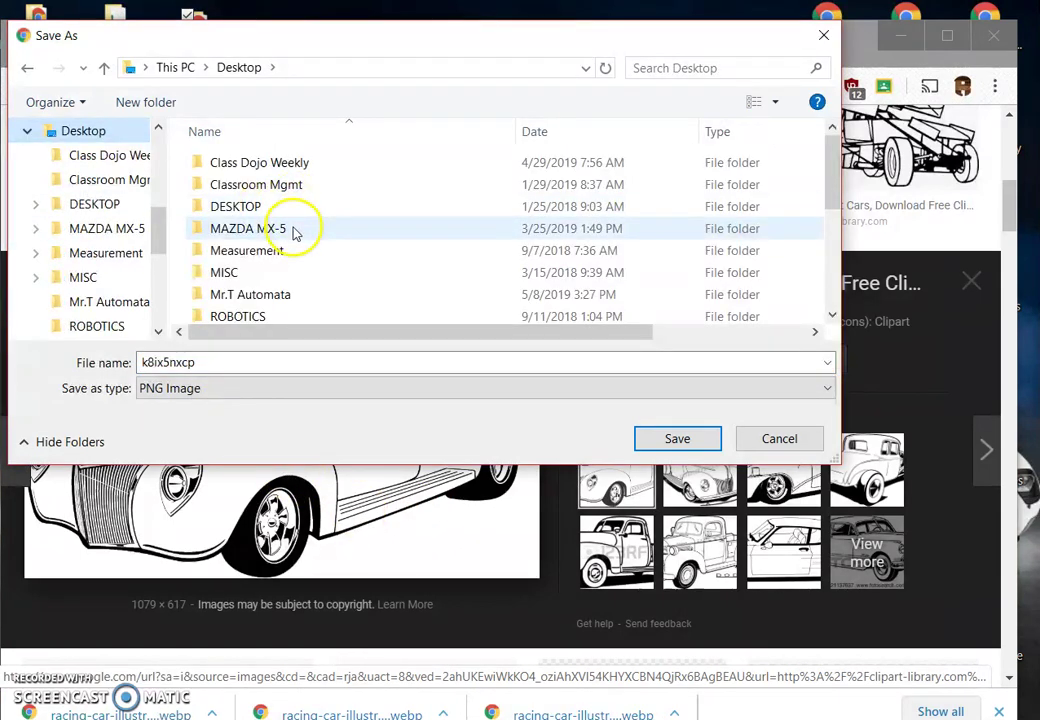
scroll(294, 232, "down", 1)
double_click(262, 246)
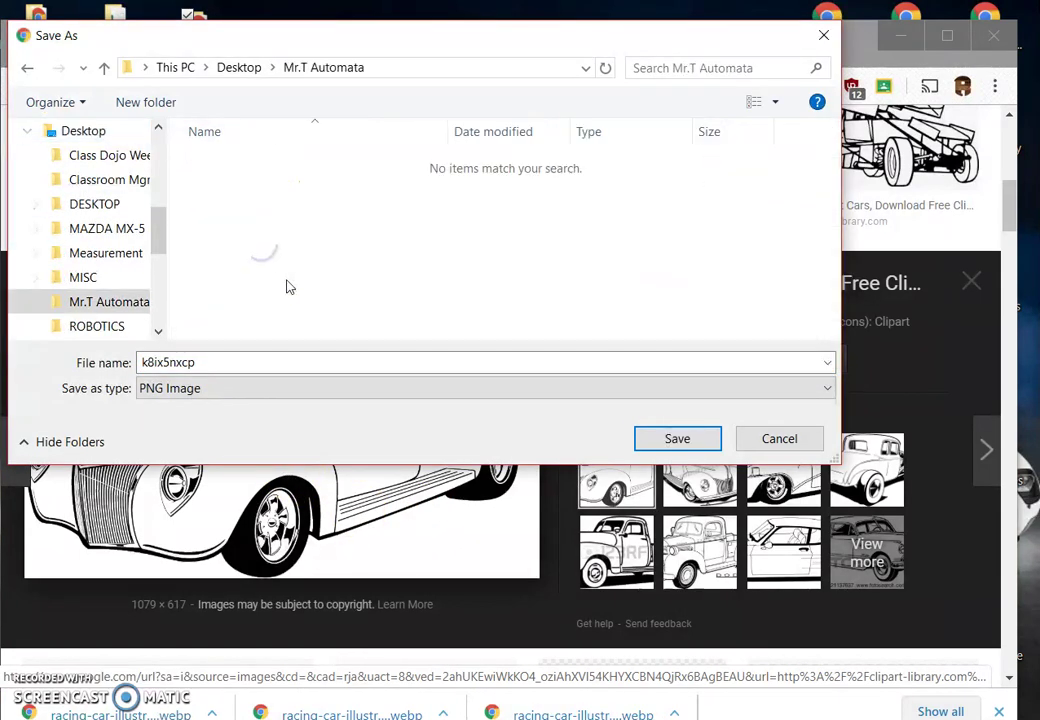
double_click(216, 364)
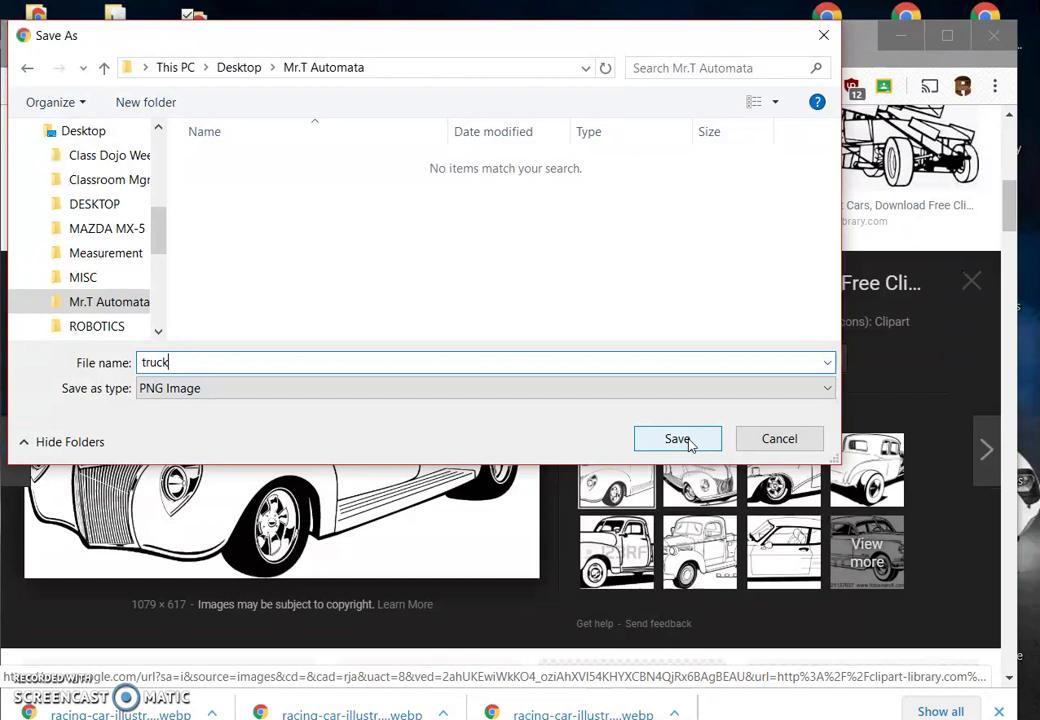
left_click(160, 396)
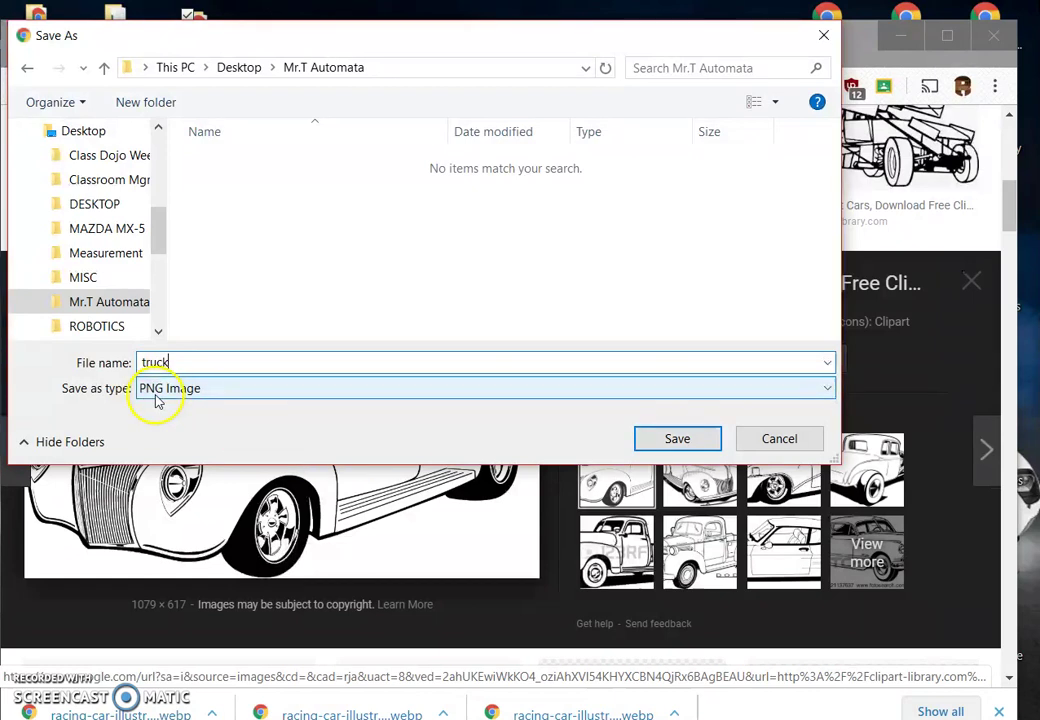
left_click(678, 439)
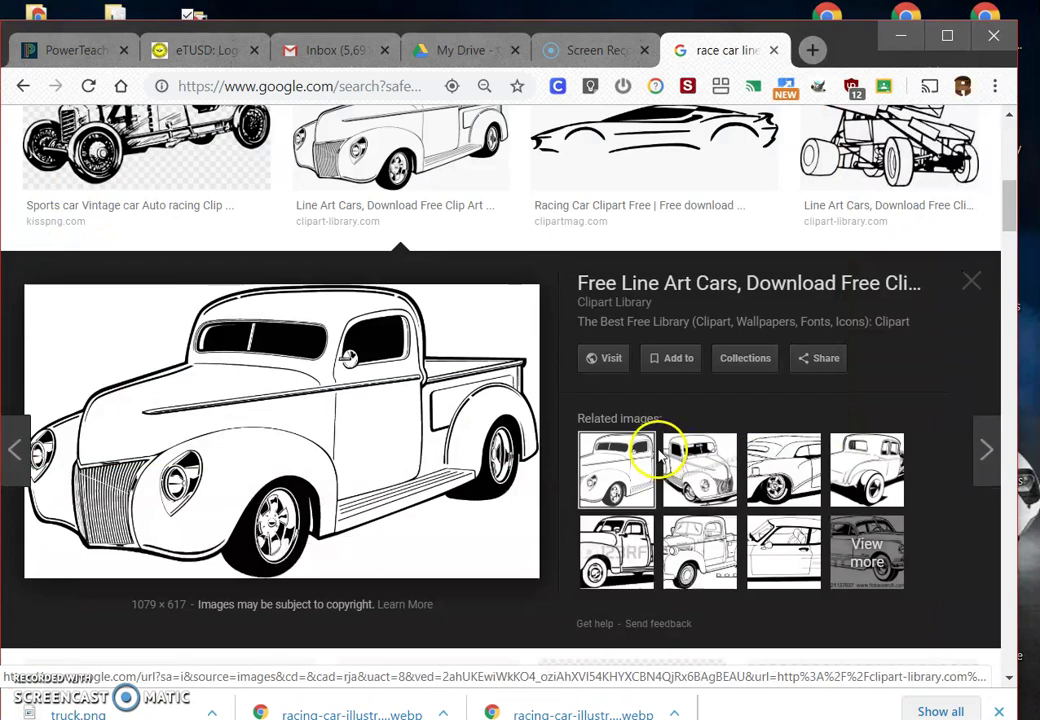
- Minimize the browser and open truck.png from the Mr.T Automata folder in GIMP
left_click(900, 36)
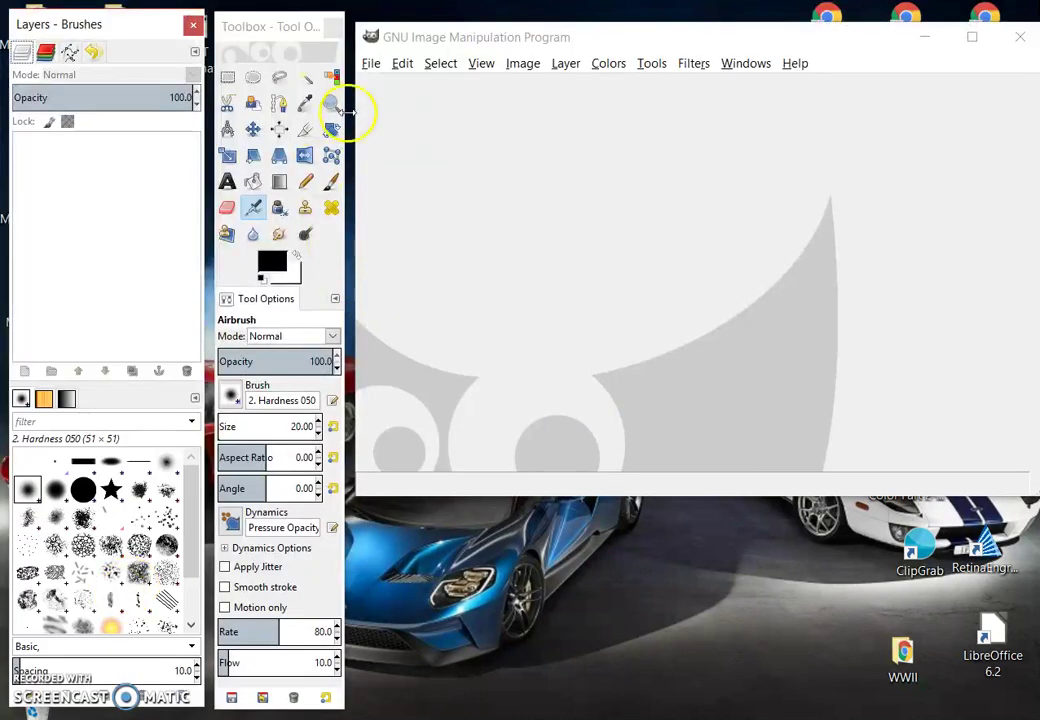
left_click(371, 63)
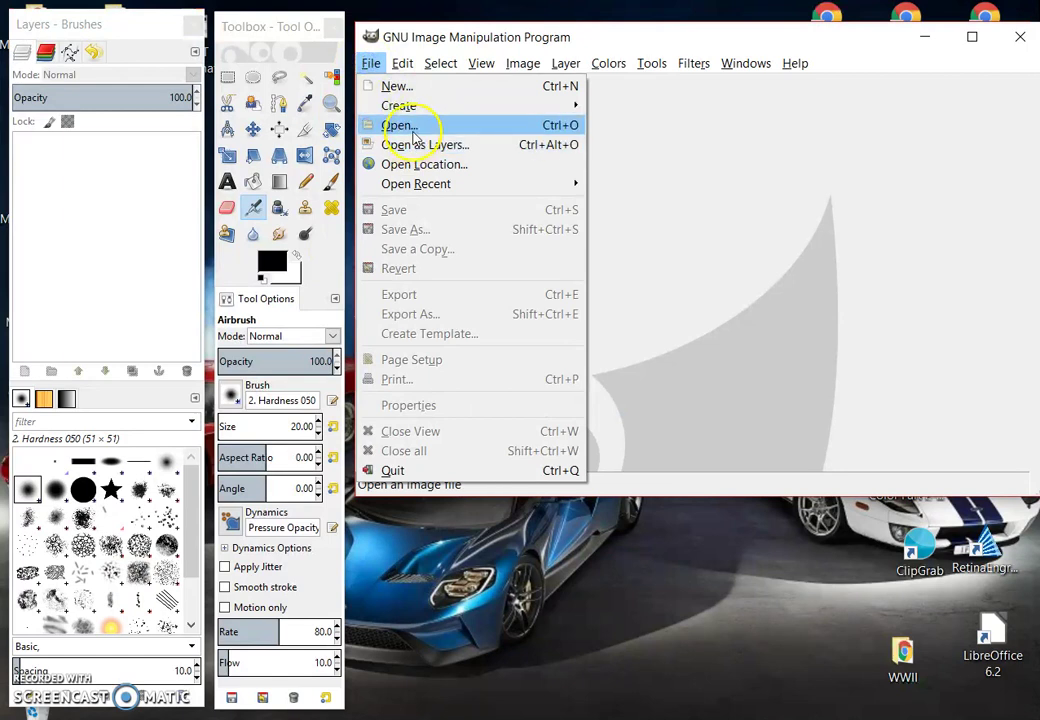
left_click(405, 125)
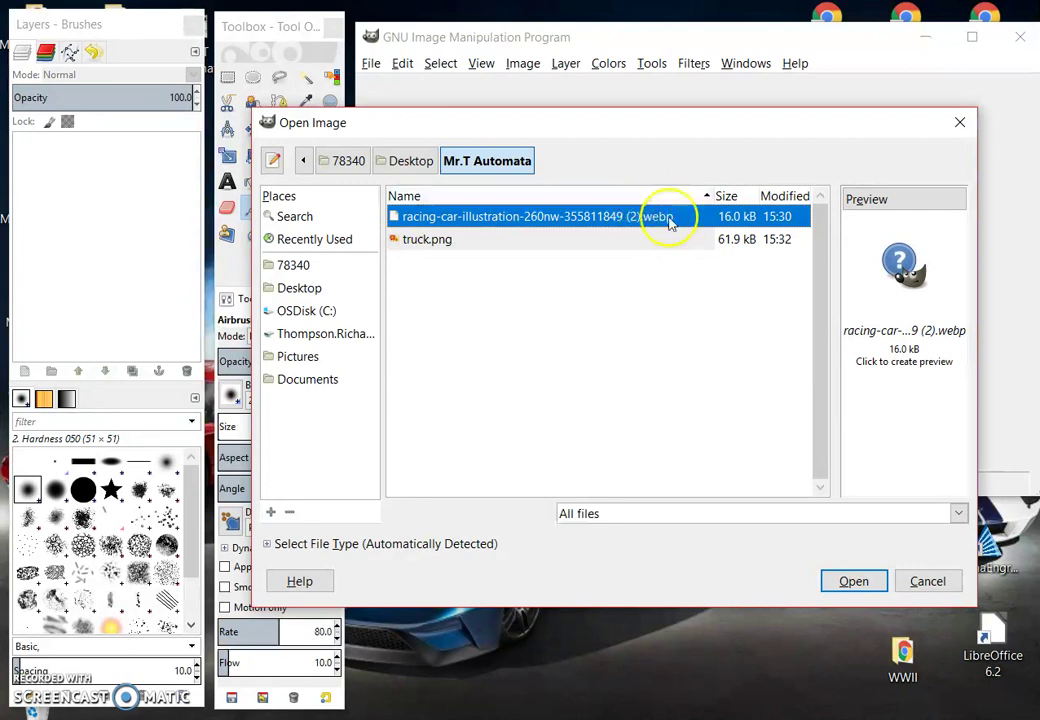
double_click(430, 242)
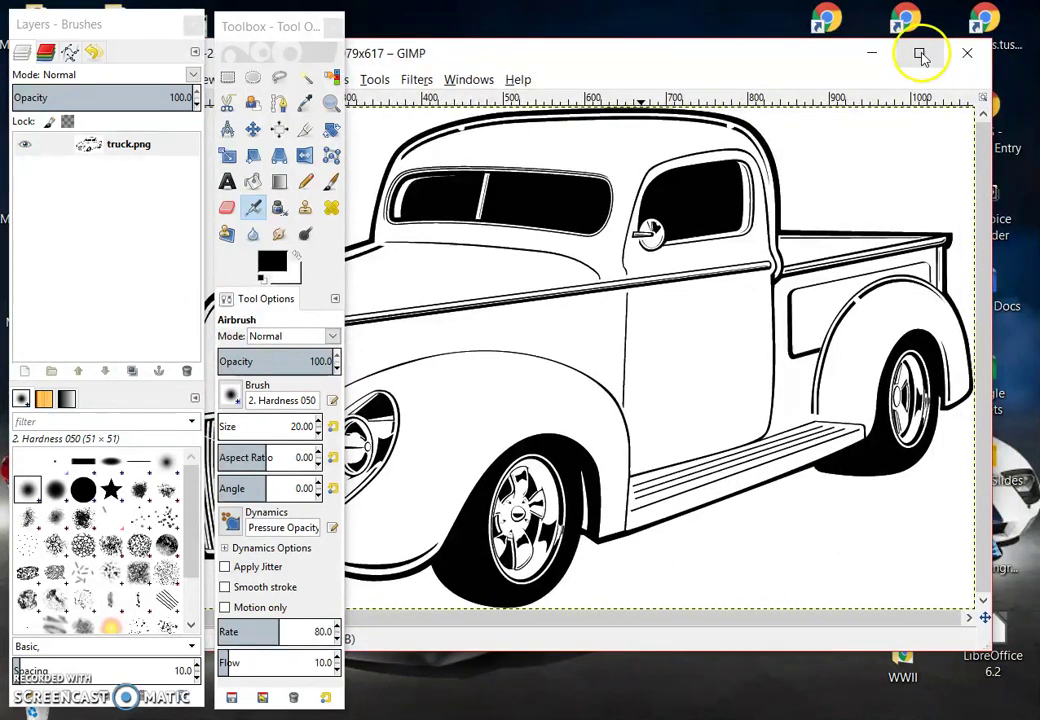
- Maximize the truck image window and move the Toolbox and Layers windows clear of the drawing
left_click(919, 54)
left_click_drag(278, 32, 869, 157)
double_click(869, 154)
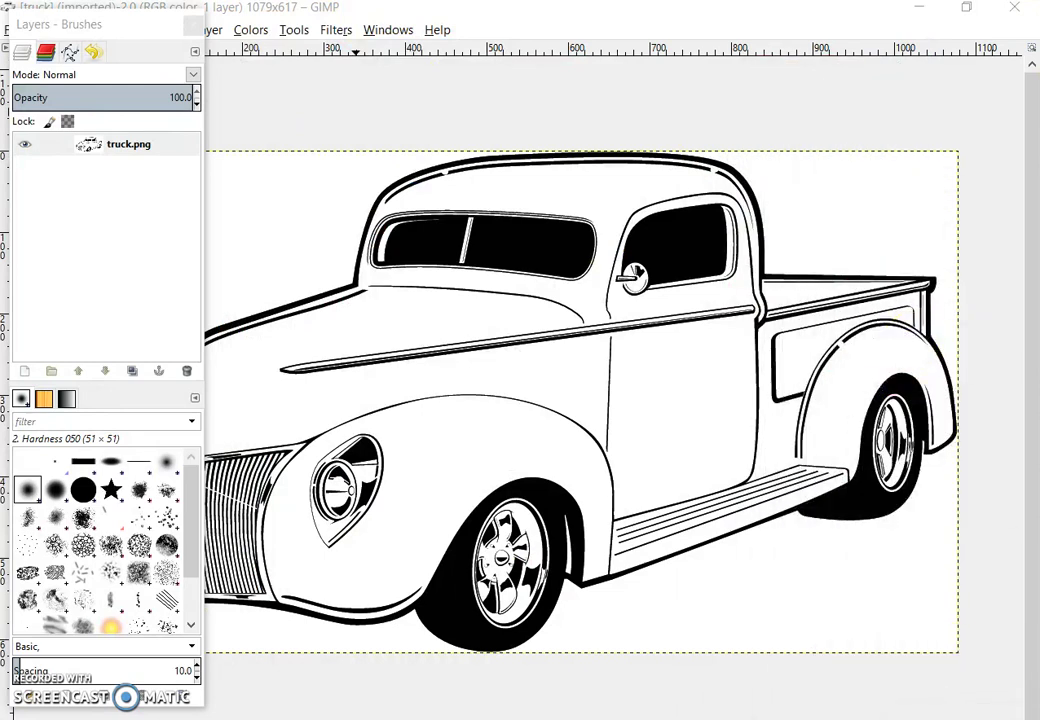
mouse_move(142, 44)
left_mouse_down()
mouse_move(193, 627)
mouse_move(295, 678)
mouse_move(685, 622)
mouse_move(393, 665)
mouse_move(202, 664)
left_mouse_up()
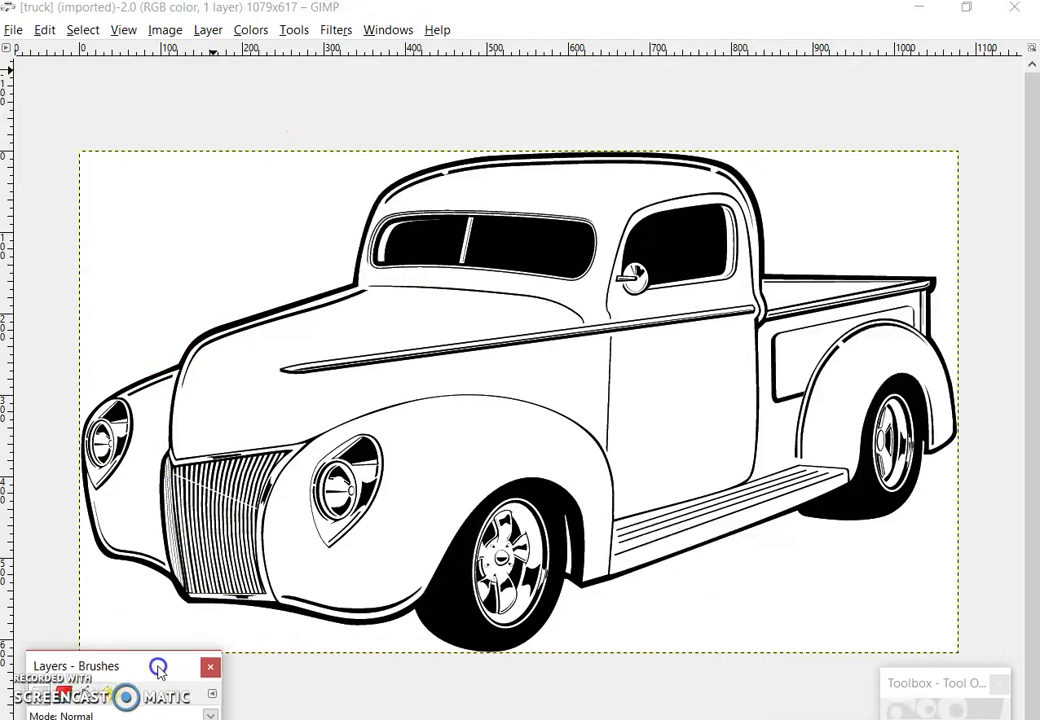
left_click(928, 682)
left_click_drag(931, 680, 958, 590)
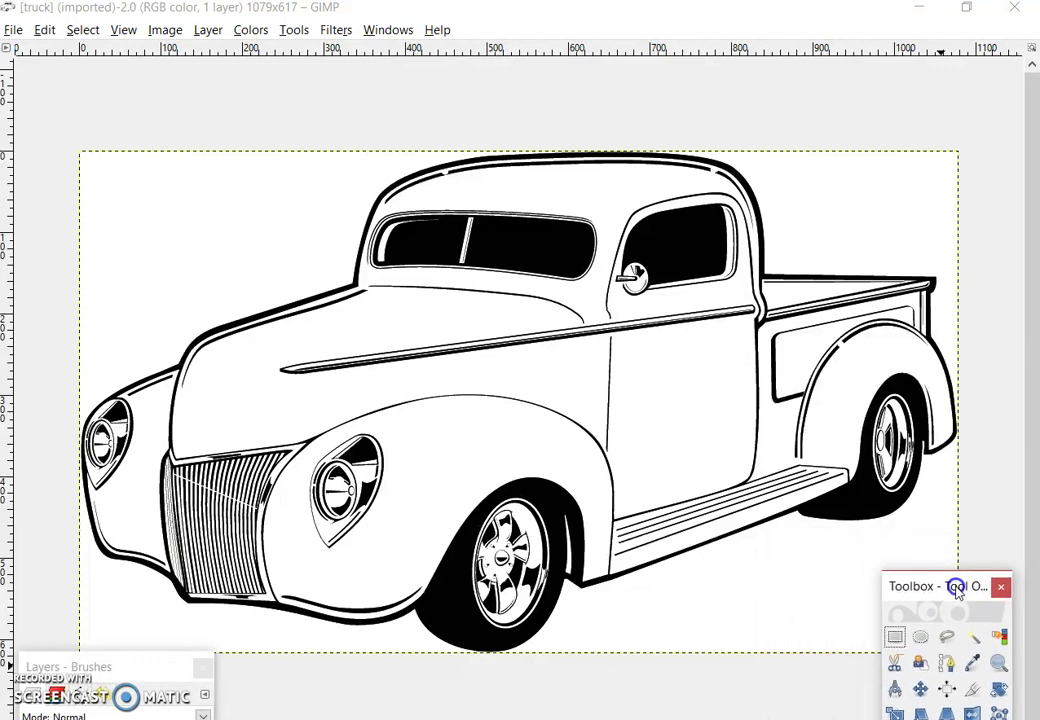
- With the Free Select tool, start outlining the truck from the hood's front corner along its upper edge to the windshield base
left_click(948, 638)
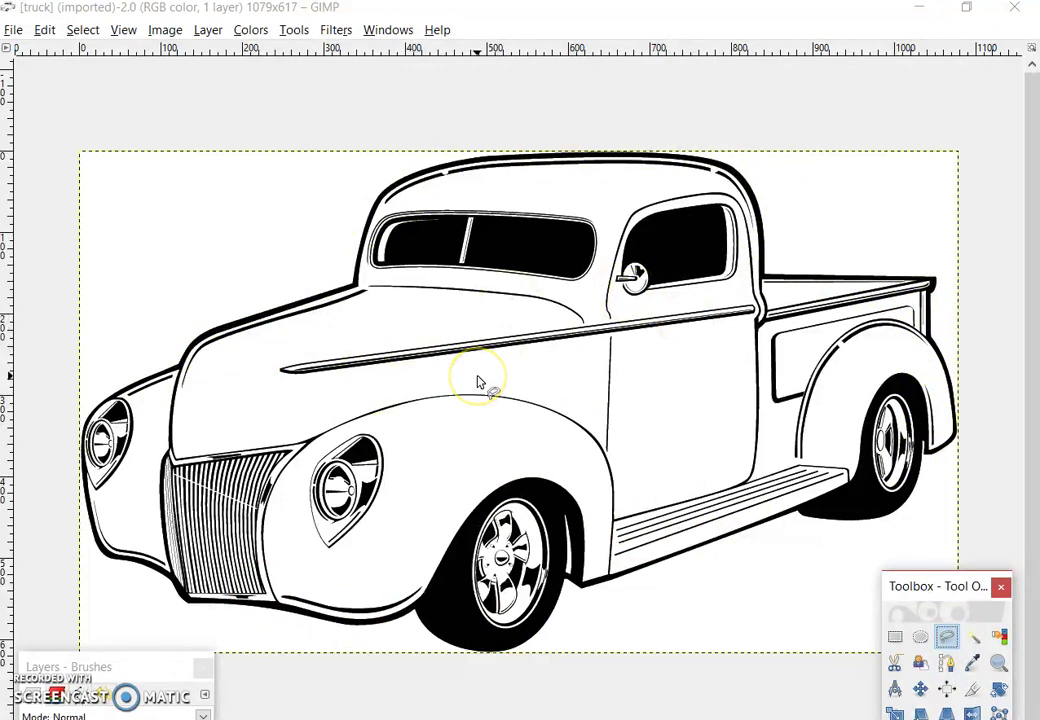
left_click(395, 399)
left_click(360, 392)
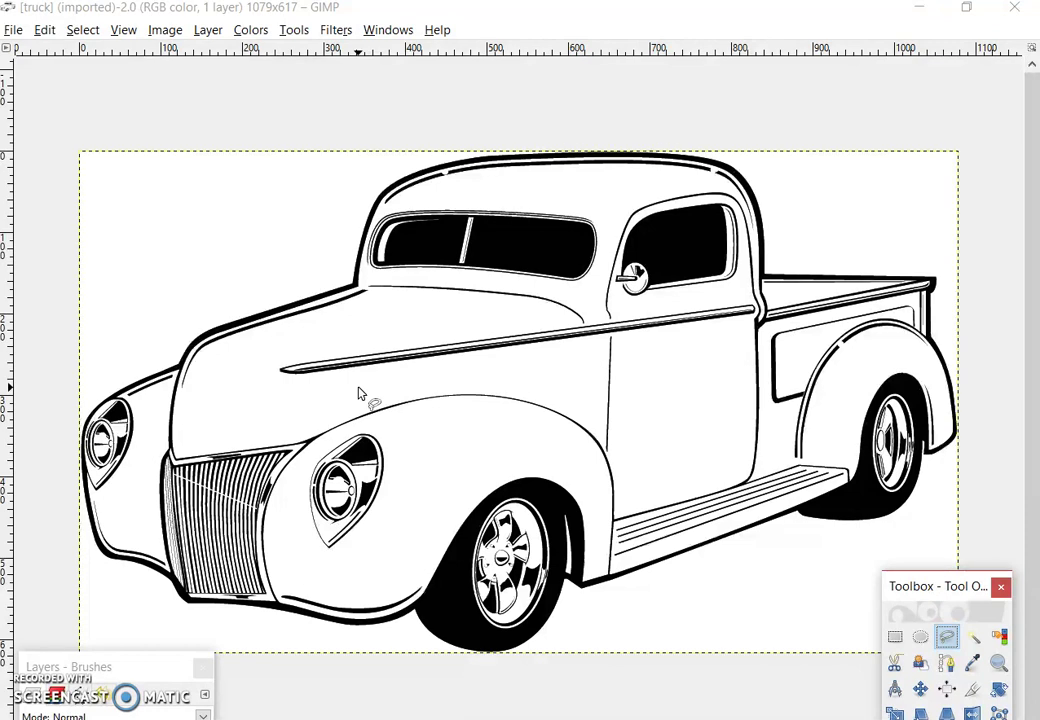
mouse_move(245, 395)
left_mouse_down()
mouse_move(195, 393)
mouse_move(185, 363)
left_mouse_up()
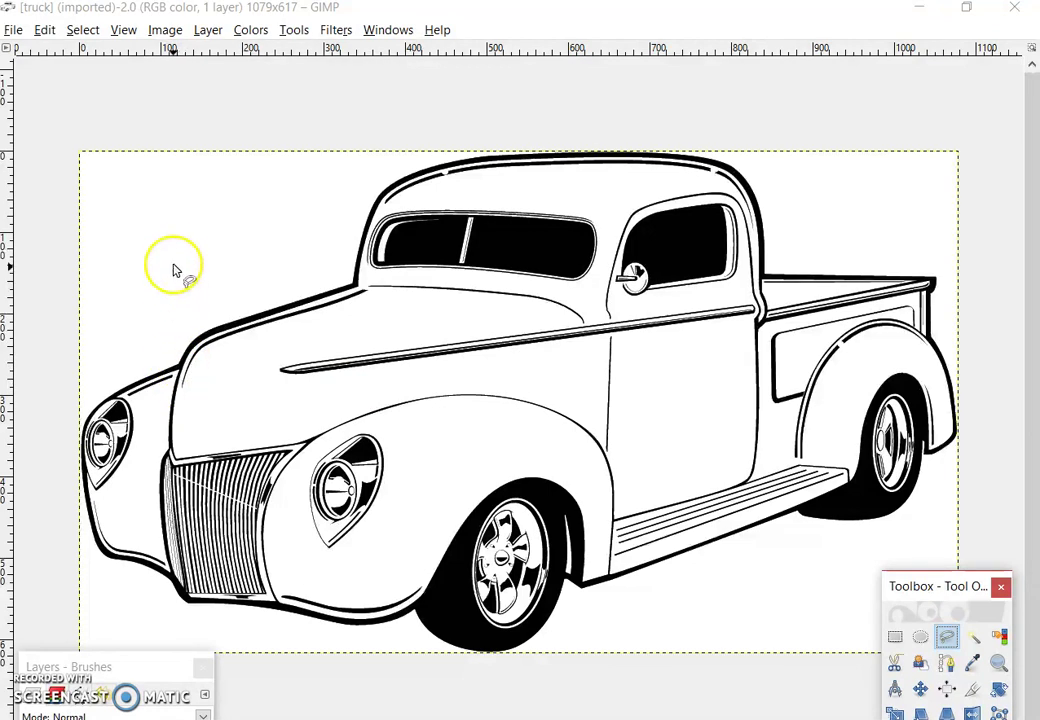
left_click(179, 366)
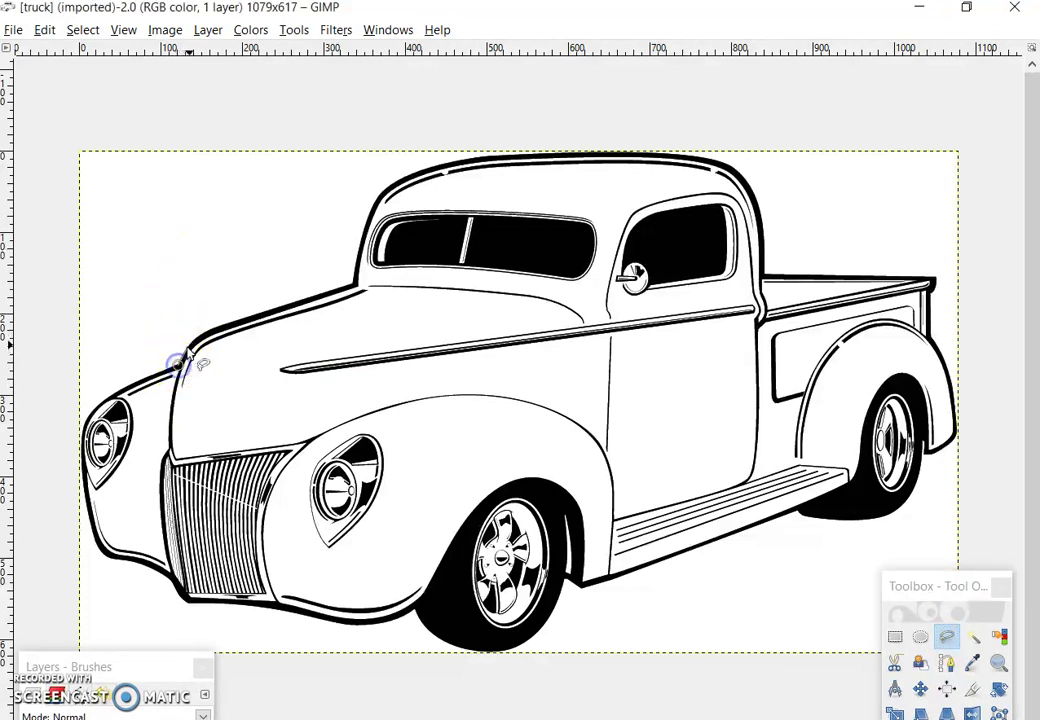
left_click(243, 317)
left_click_drag(300, 302, 328, 293)
left_click(354, 285)
- Continue the Free Select outline up the windshield pillar, across the cab roof and down the cab's rear edge
left_click(365, 230)
left_click(388, 186)
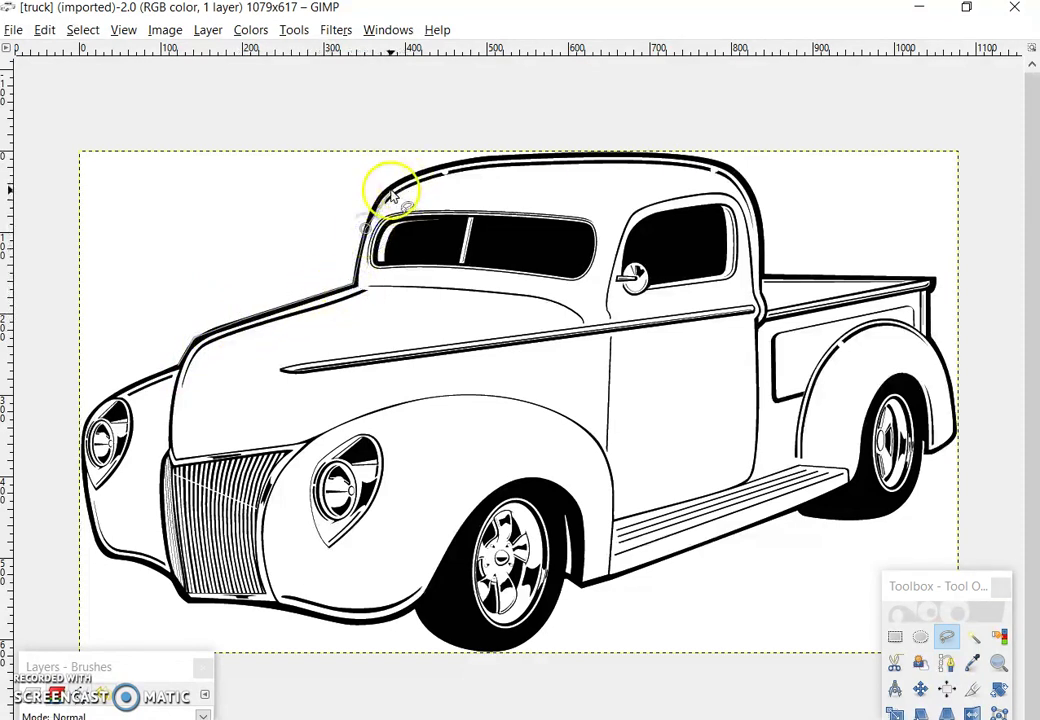
left_click(454, 158)
left_click(496, 154)
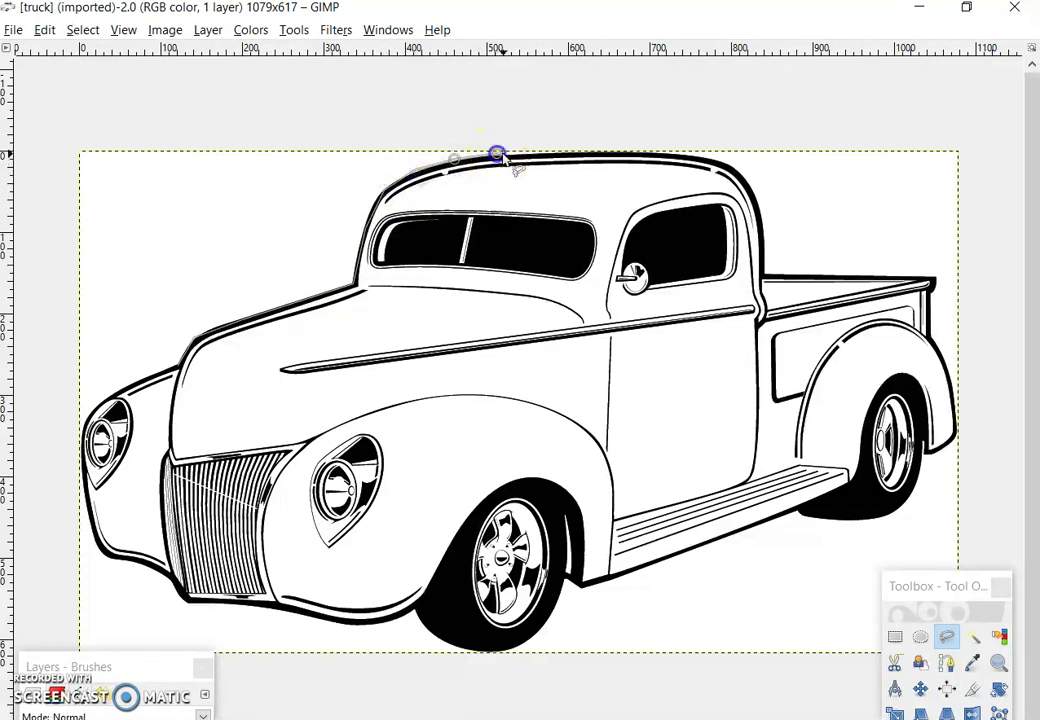
left_click(587, 152)
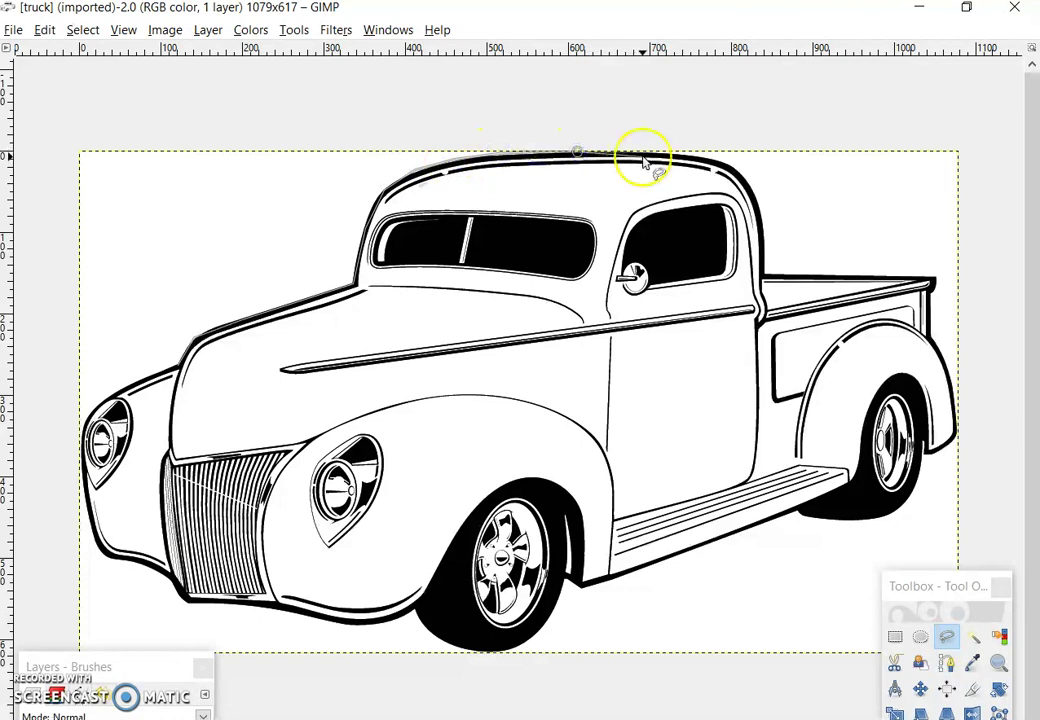
left_click(720, 157)
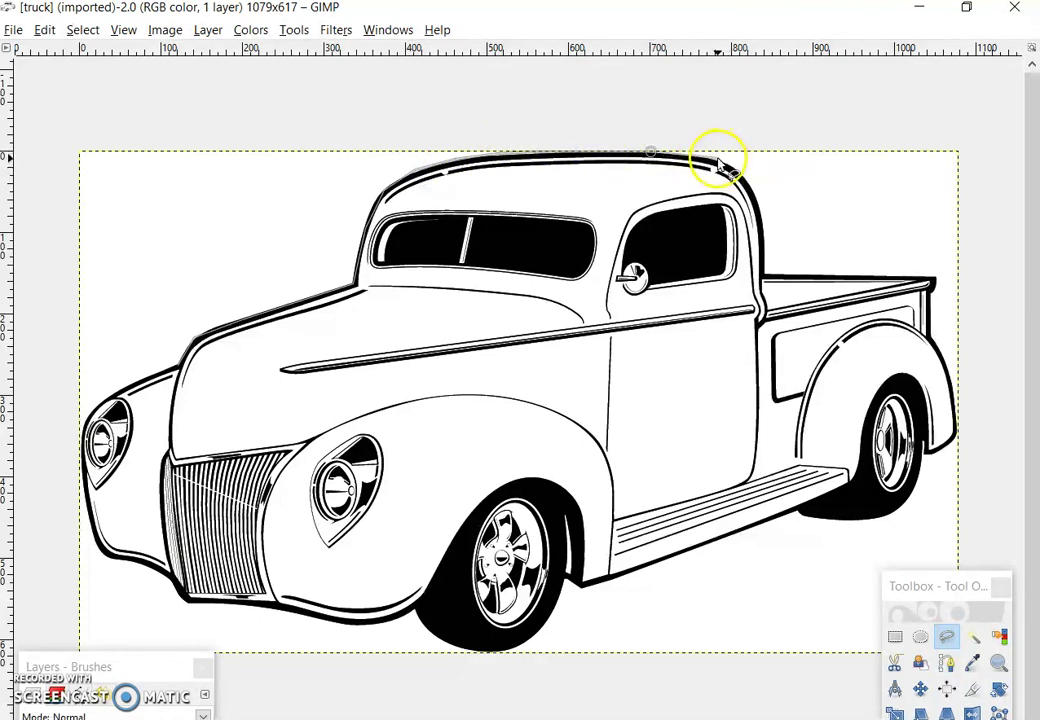
left_click(764, 228)
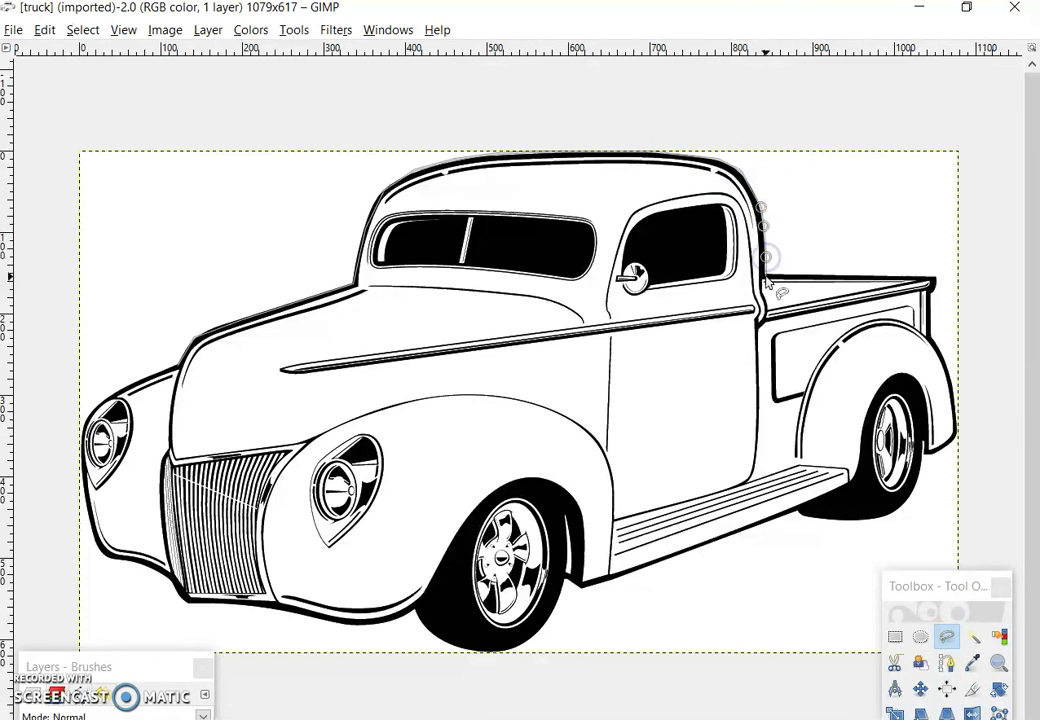
- Extend the outline along the truck bed, around the rear fender and tire, and along the running board to the front tire
mouse_move(768, 276)
left_mouse_down()
mouse_move(914, 264)
mouse_move(937, 285)
mouse_move(932, 345)
left_mouse_up()
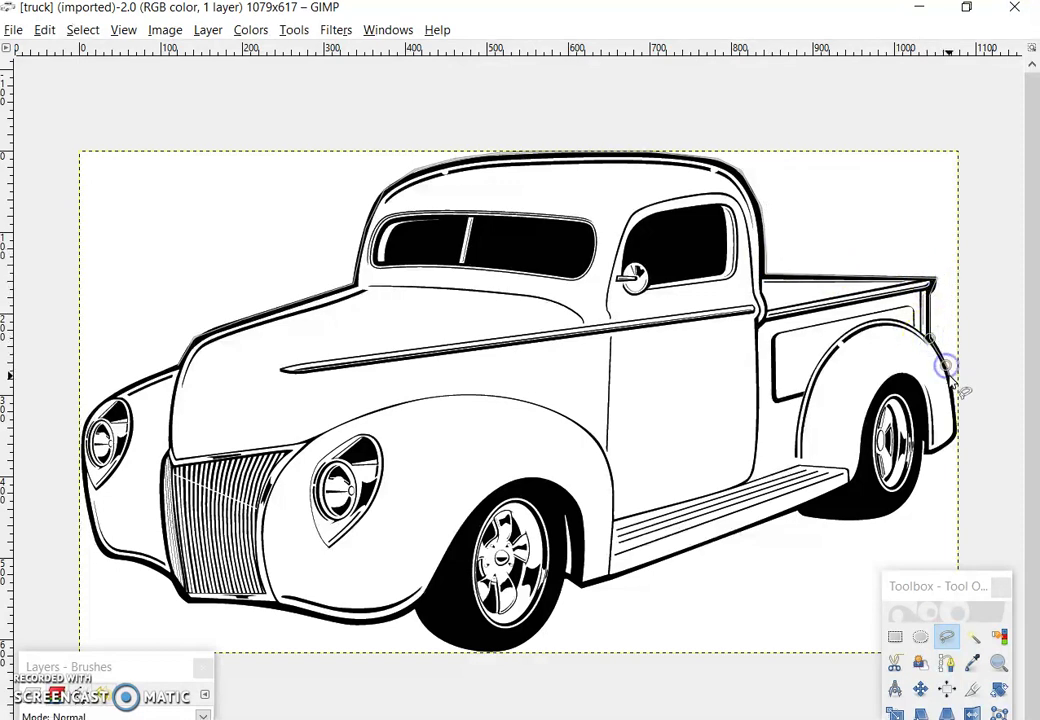
left_click_drag(951, 418, 957, 433)
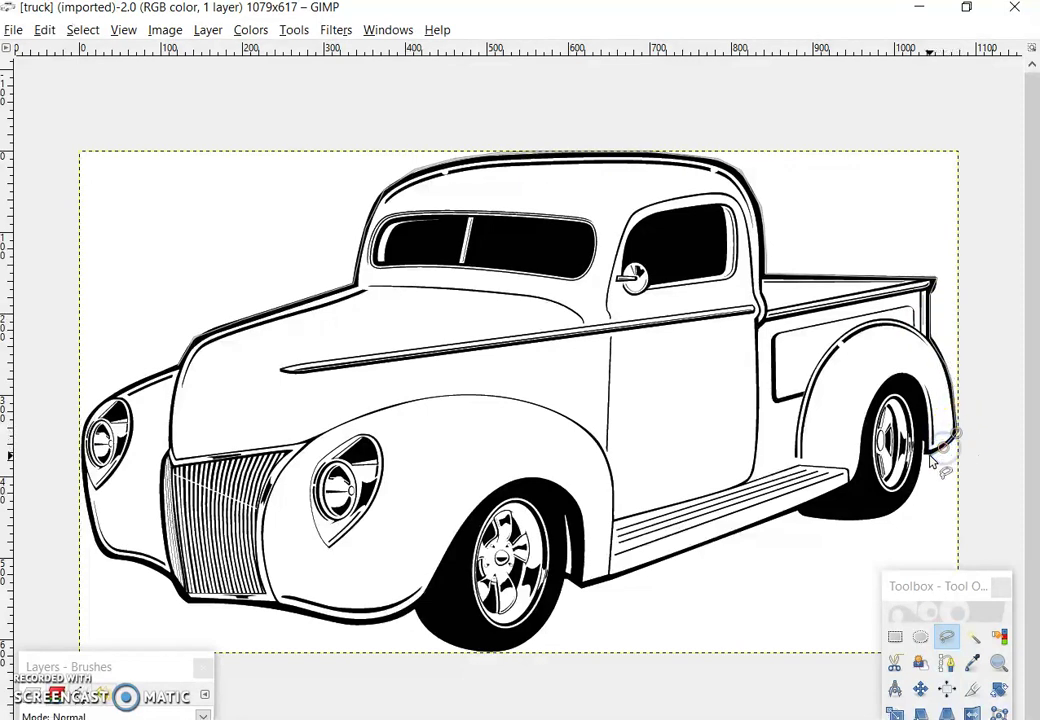
left_click(877, 524)
mouse_move(877, 524)
left_mouse_down()
mouse_move(842, 525)
mouse_move(793, 513)
mouse_move(745, 530)
mouse_move(565, 631)
mouse_move(575, 590)
left_mouse_up()
left_click(552, 612)
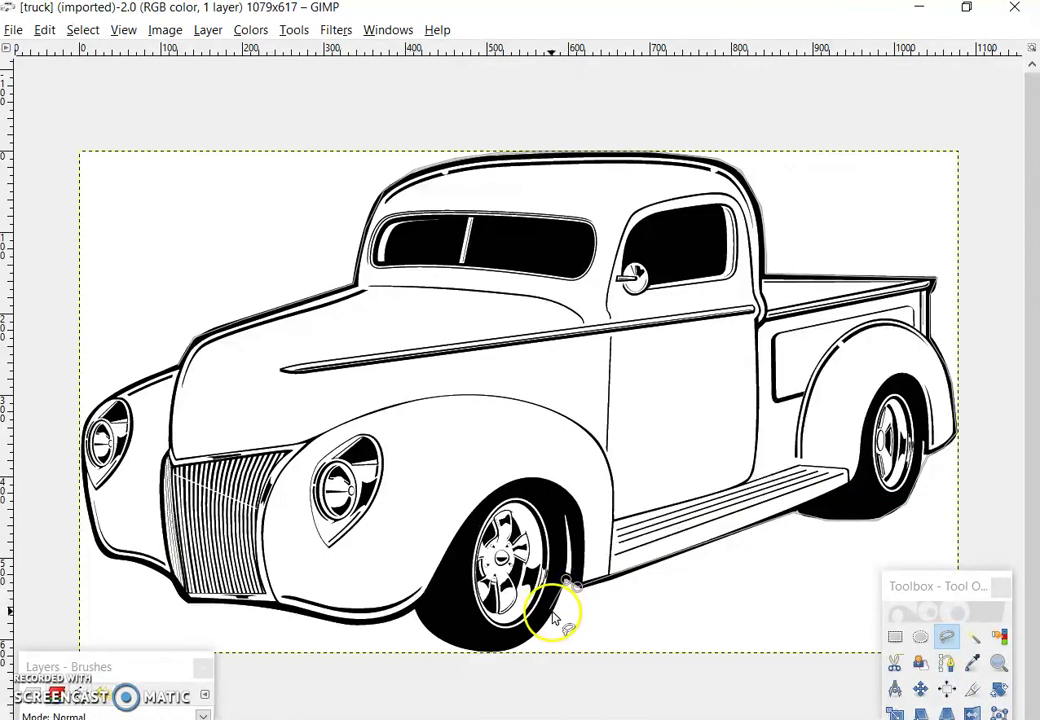
- Trace the outline around the front tire and along the lower edge of the near fender to the grille's base
left_click(443, 643)
left_click(420, 622)
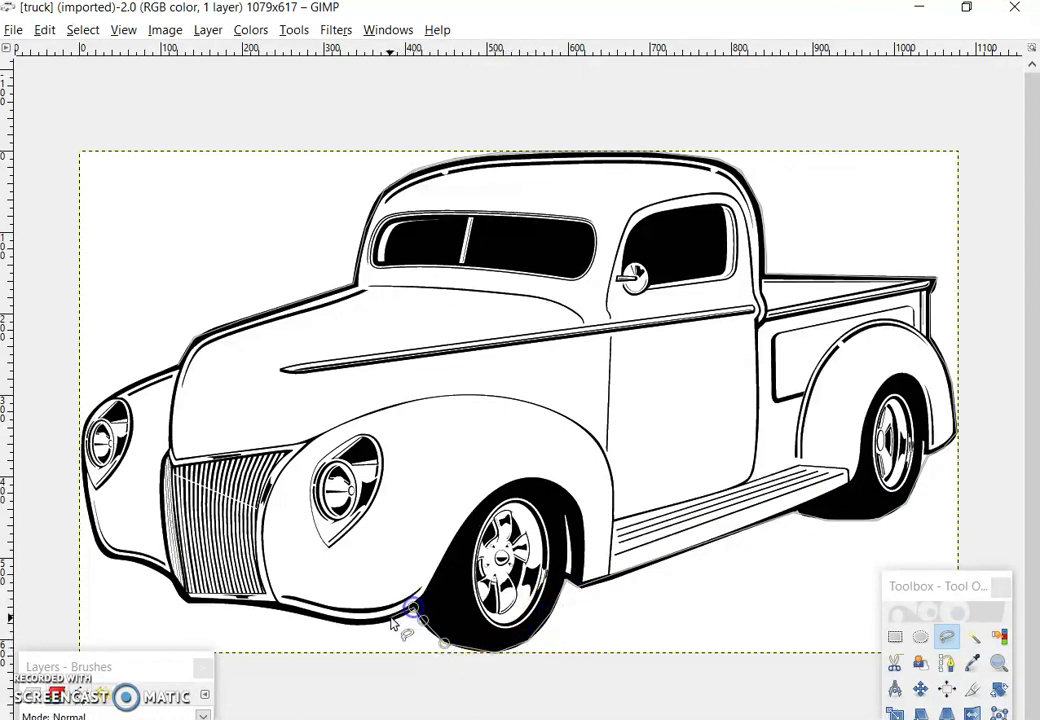
left_click(336, 625)
left_click(287, 613)
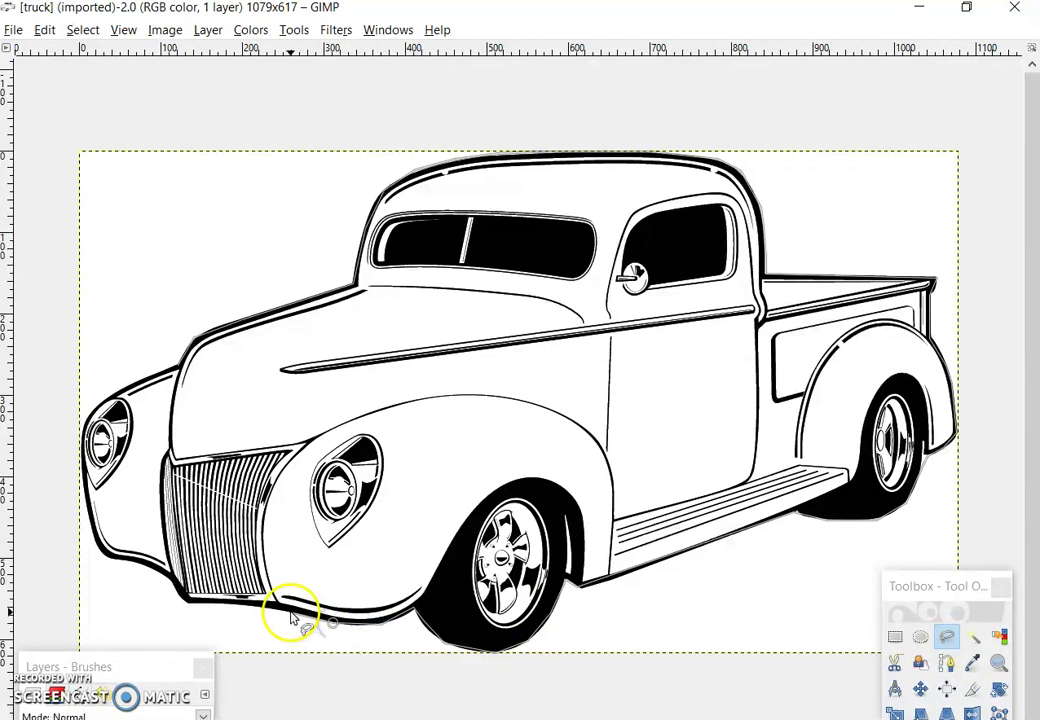
left_click(247, 606)
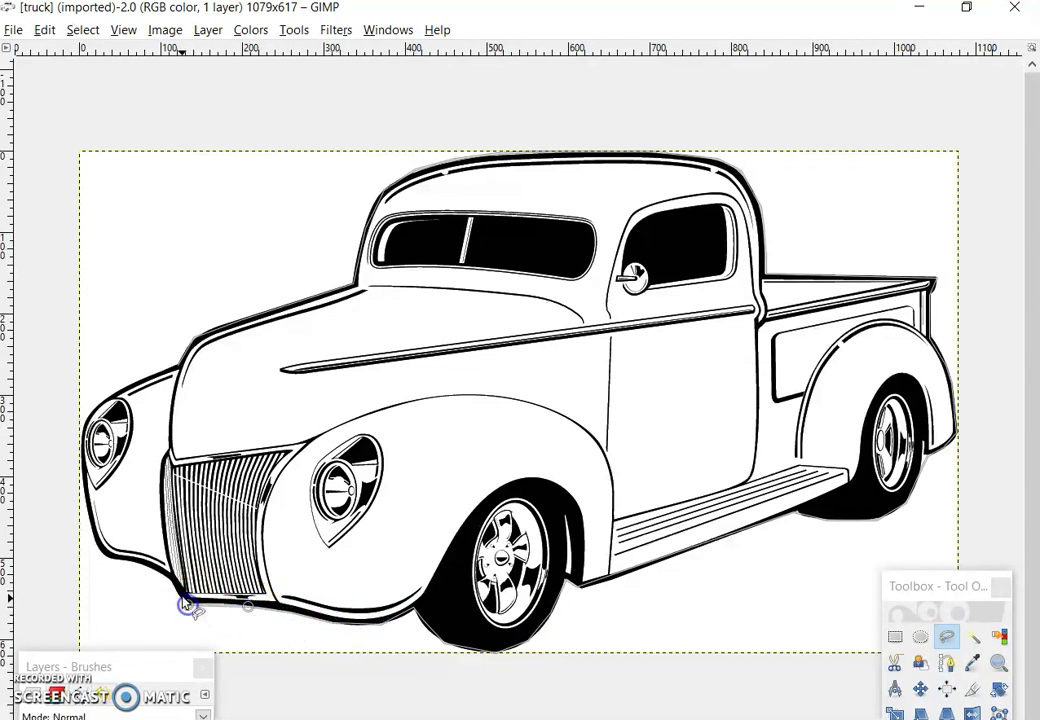
- Trace around the far front fender and headlight, and close the selection at the outline's starting point
left_click(125, 563)
left_click(153, 570)
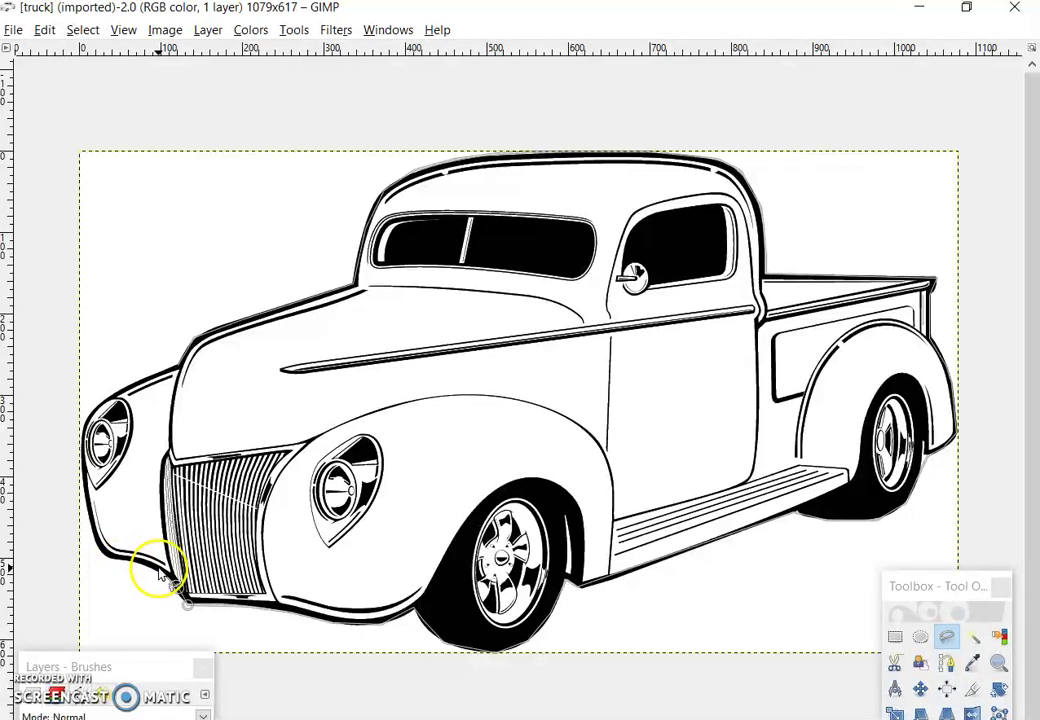
left_click(118, 565)
left_click(88, 515)
left_click(84, 446)
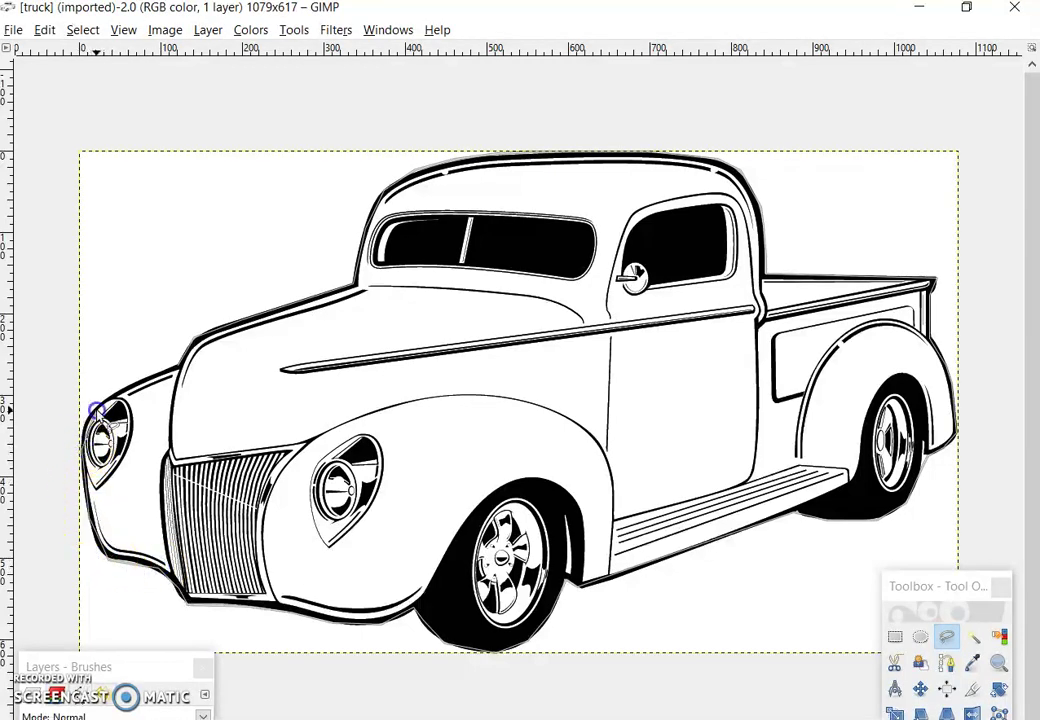
left_click(172, 368)
double_click(177, 368)
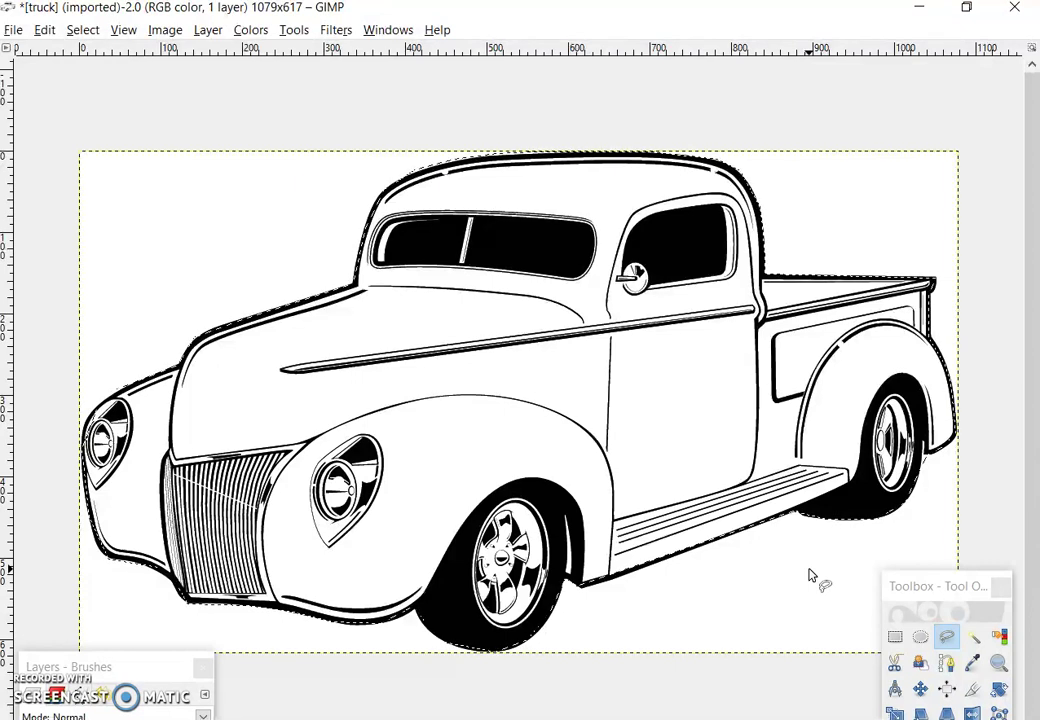
- Uncover the Toolbox, keep black as the foreground color, activate Bucket Fill, and move the Layers window clear of the truck
left_click_drag(945, 580, 968, 110)
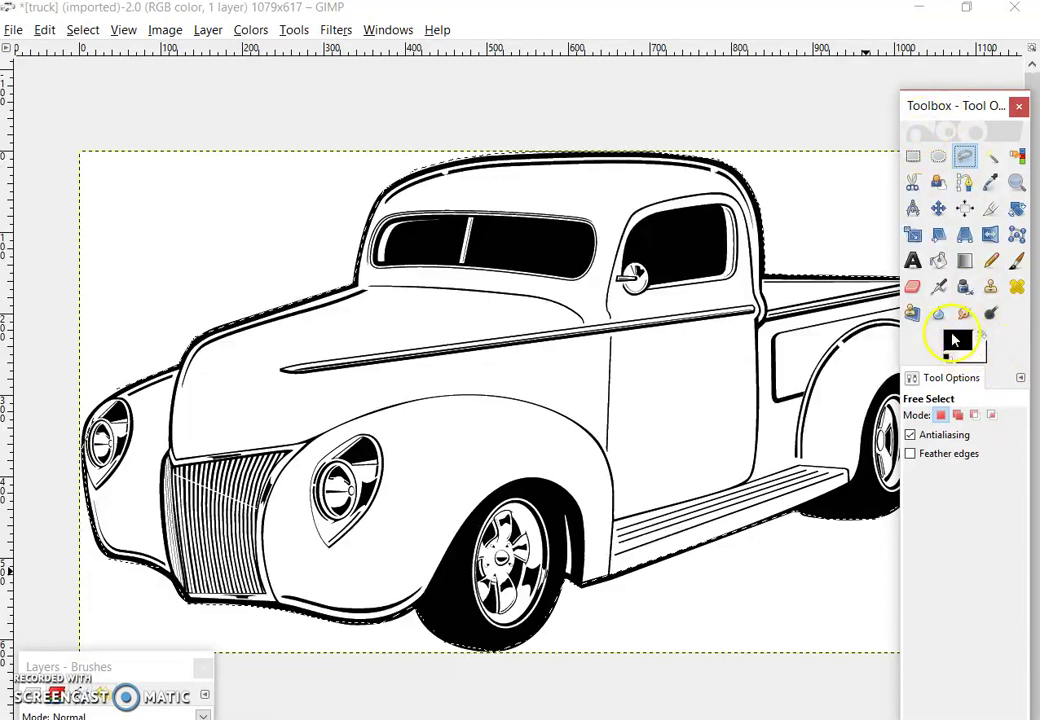
left_click(985, 336)
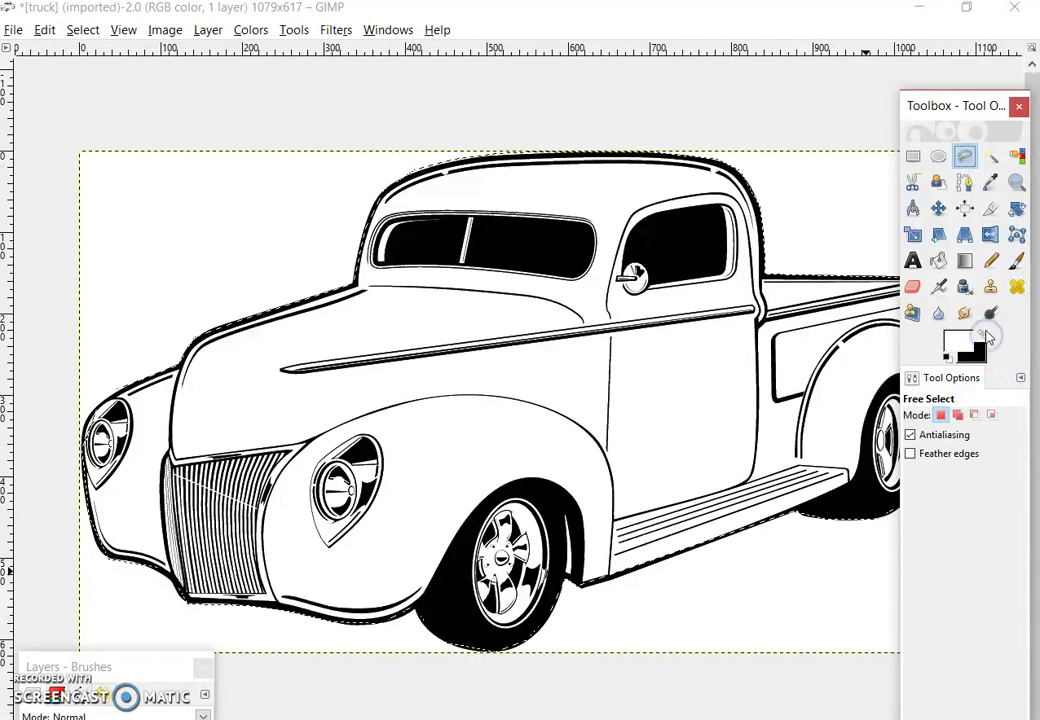
left_click(982, 336)
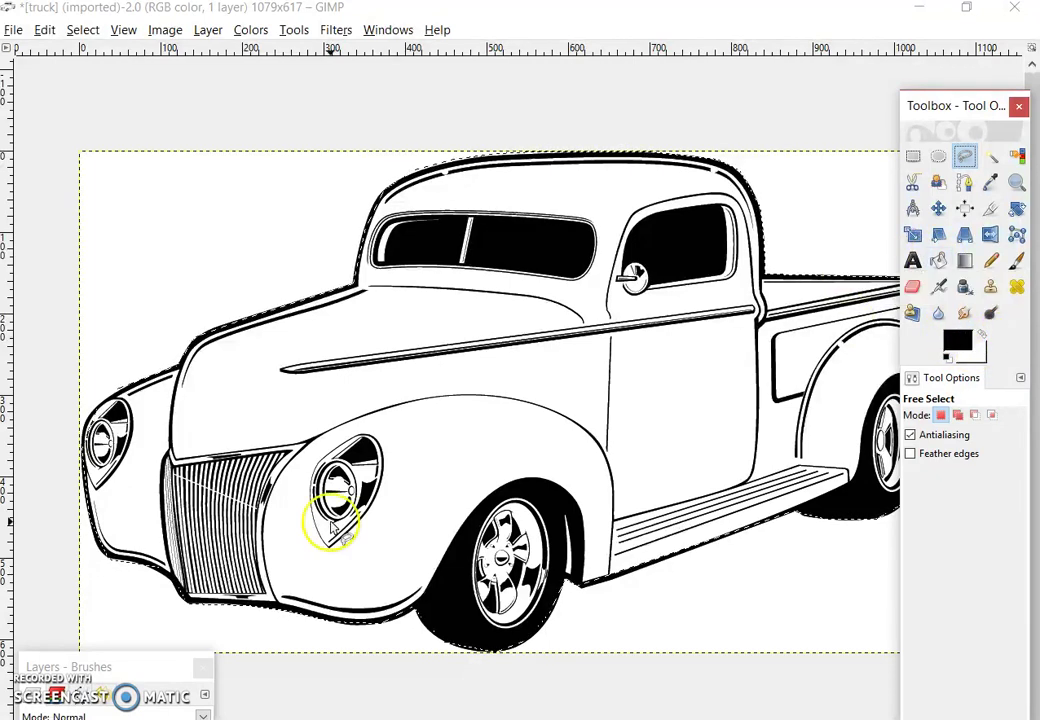
mouse_move(136, 668)
left_mouse_down()
mouse_move(140, 3)
mouse_move(145, 30)
left_mouse_up()
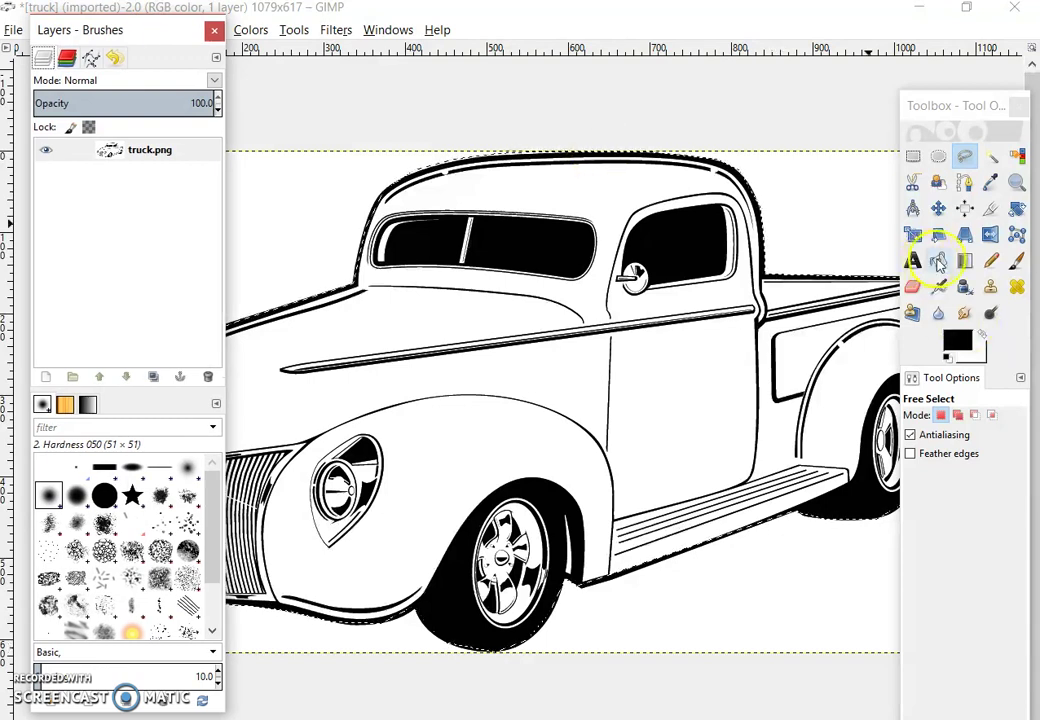
left_click(939, 261)
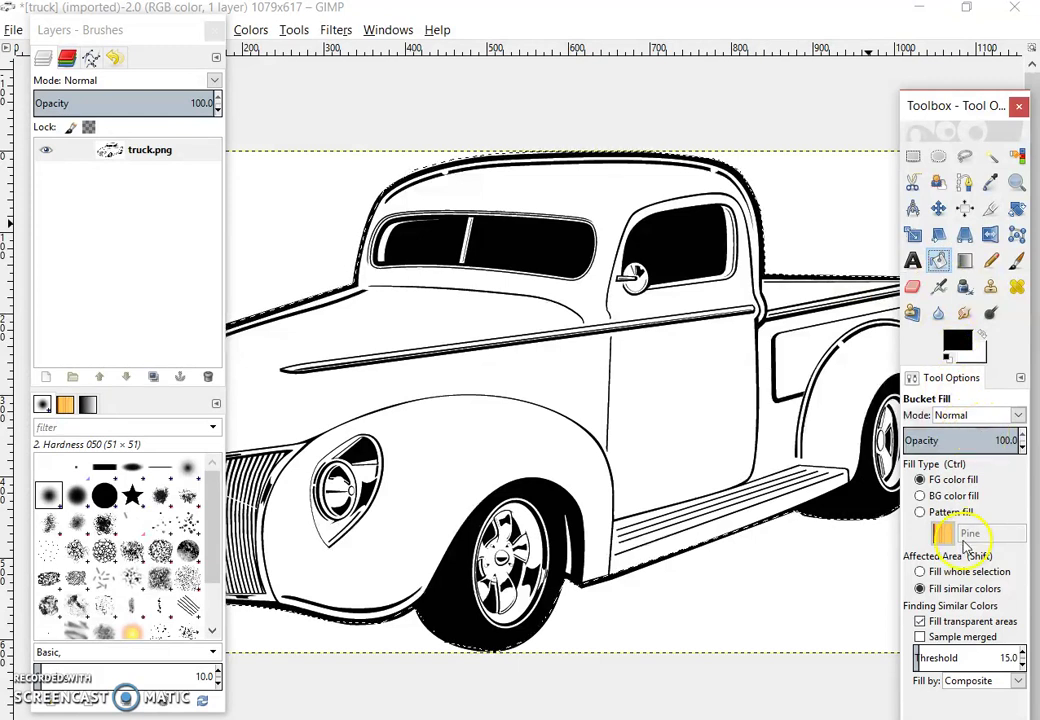
left_click_drag(122, 30, 137, 700)
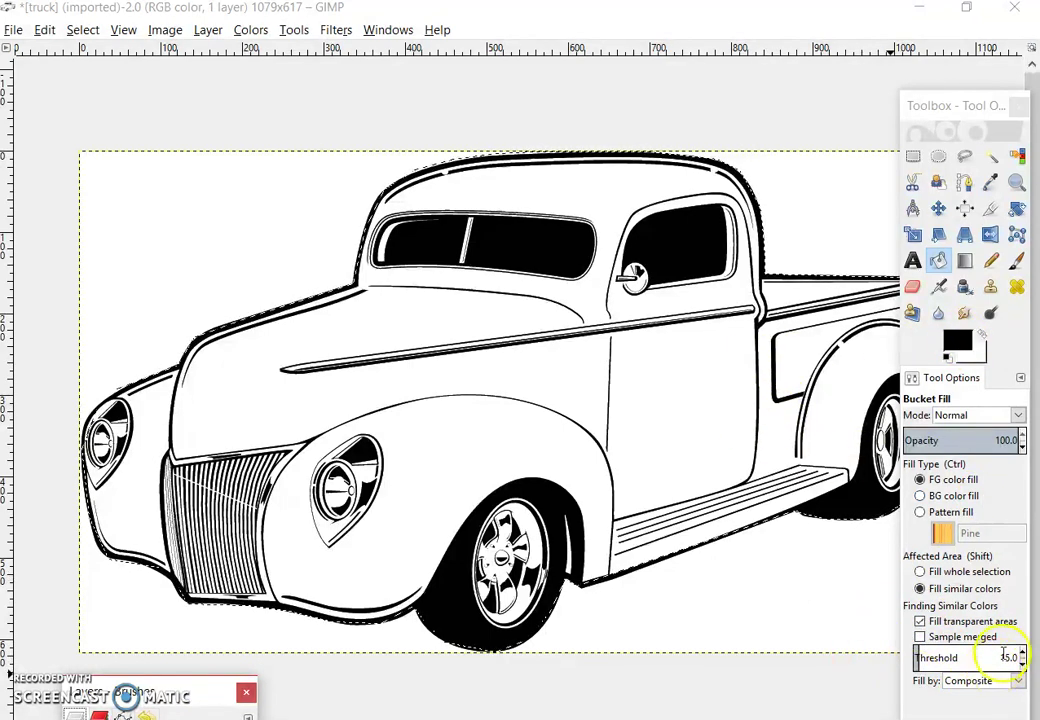
- Raise the Bucket Fill threshold to 143.3 and fill the truck's door area with black
left_click(1022, 652)
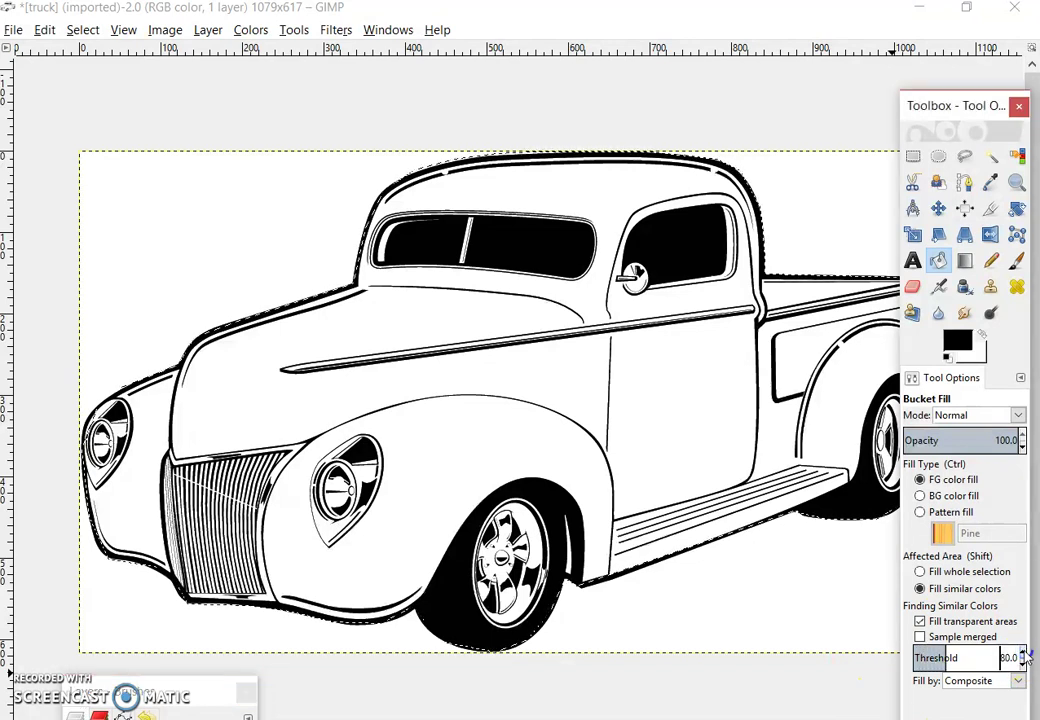
left_click_drag(1025, 655, 1030, 650)
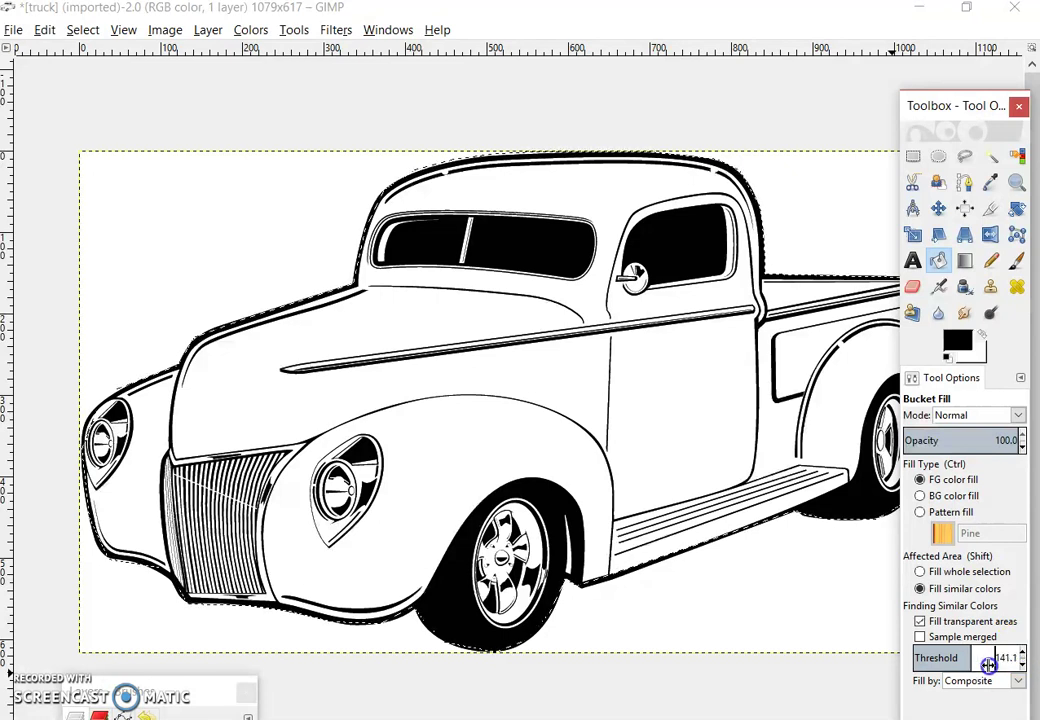
left_click_drag(995, 663, 1000, 662)
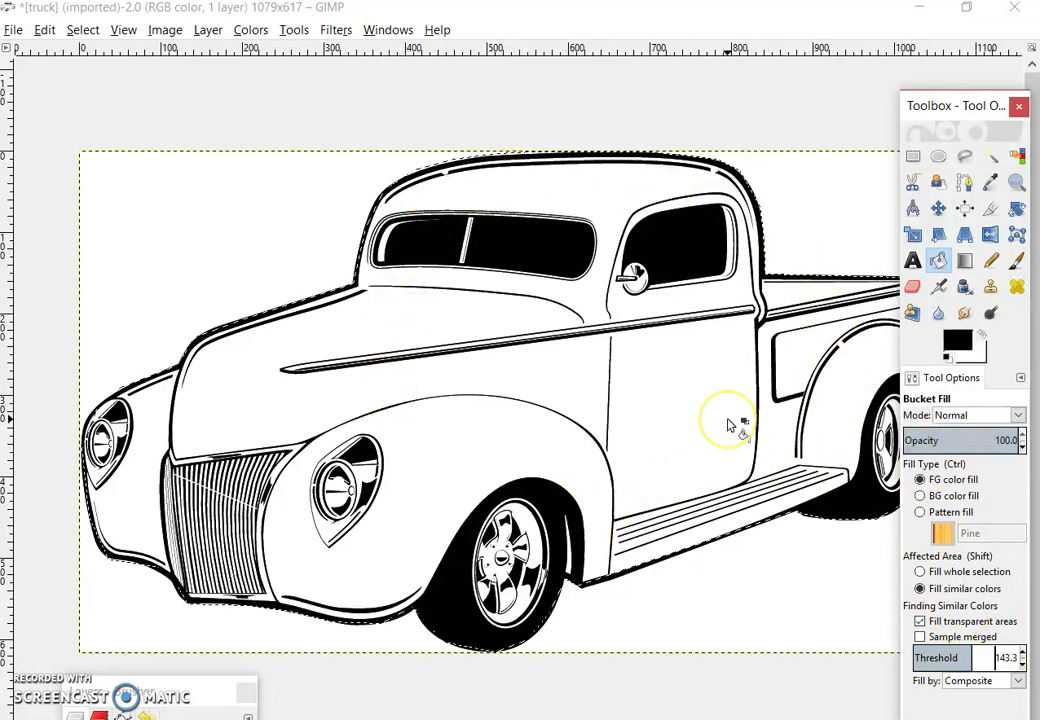
left_click(801, 371)
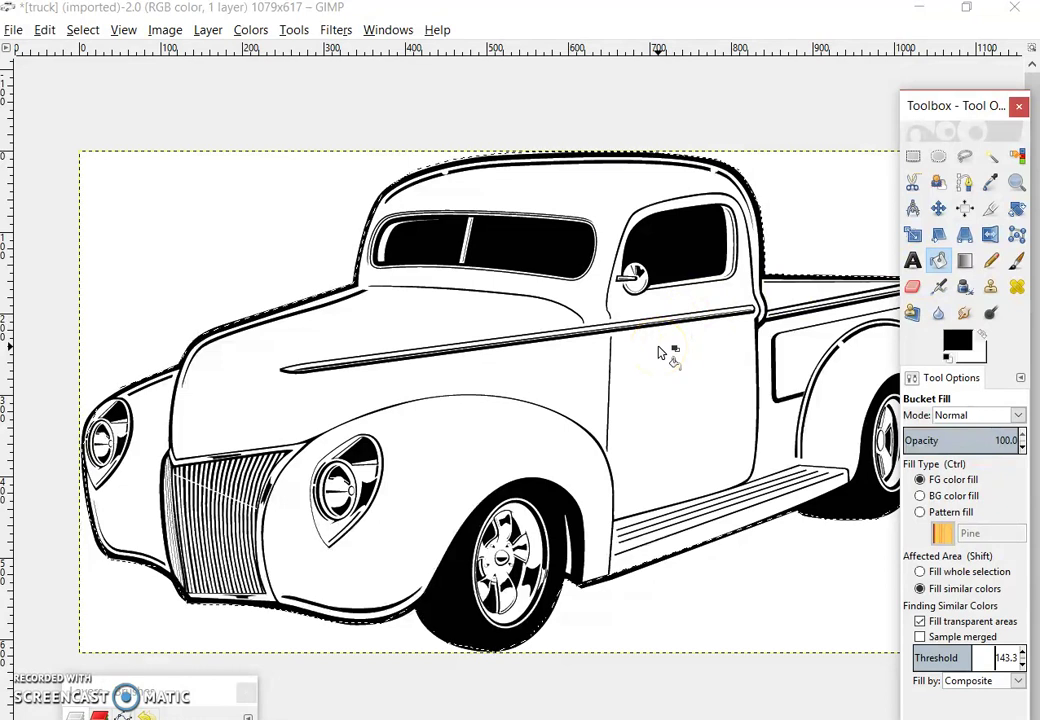
left_click(658, 351)
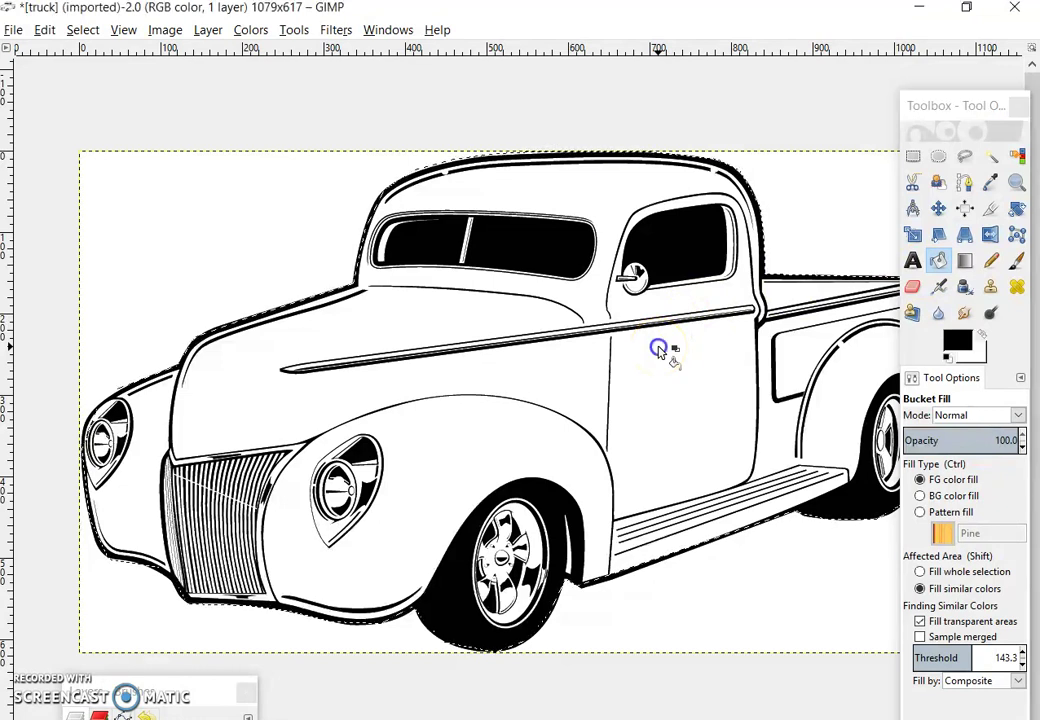
left_click(668, 355)
- Raise the Bucket Fill threshold to 255 and fill the rest of the truck selection with black
left_click(1024, 656)
left_click(1023, 652)
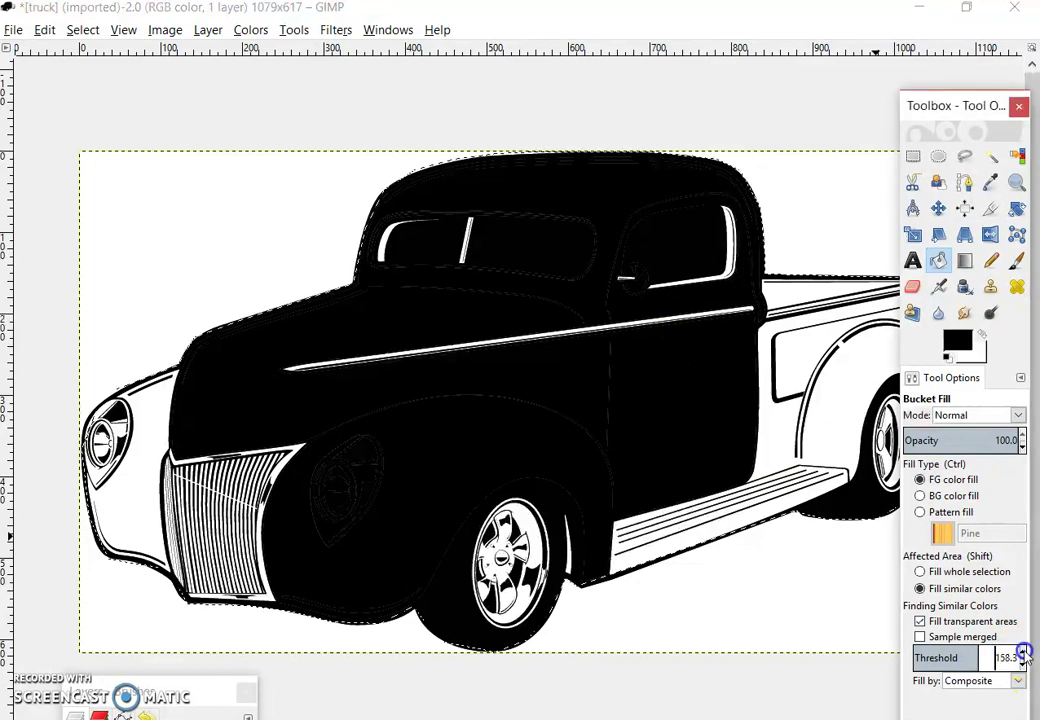
left_click(745, 353)
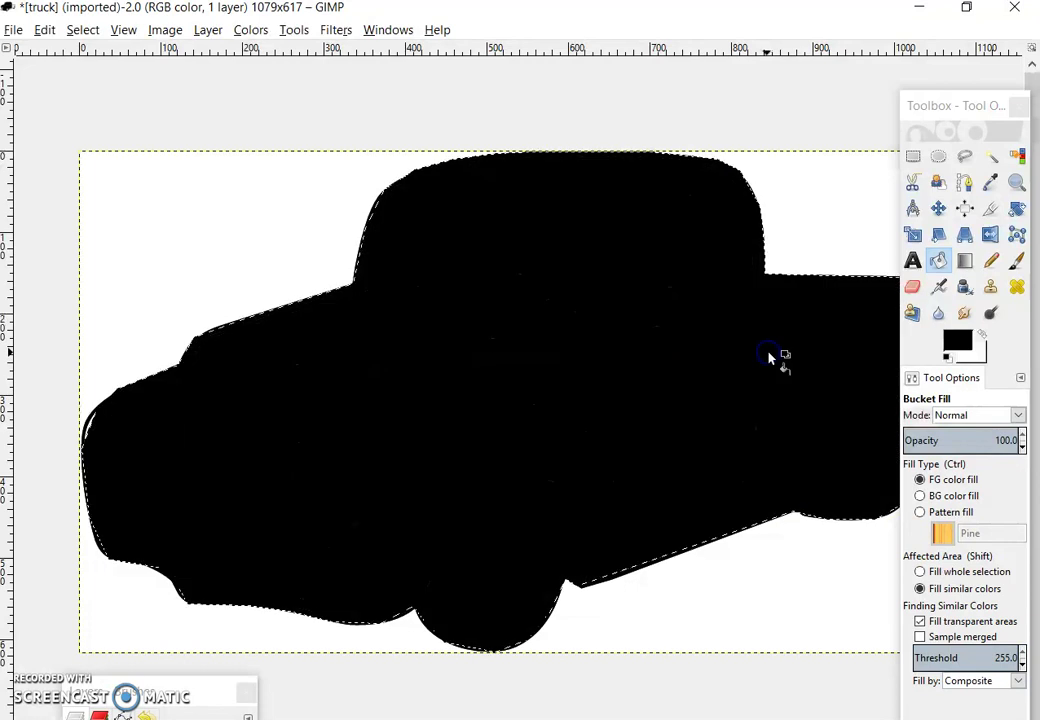
left_click(981, 658)
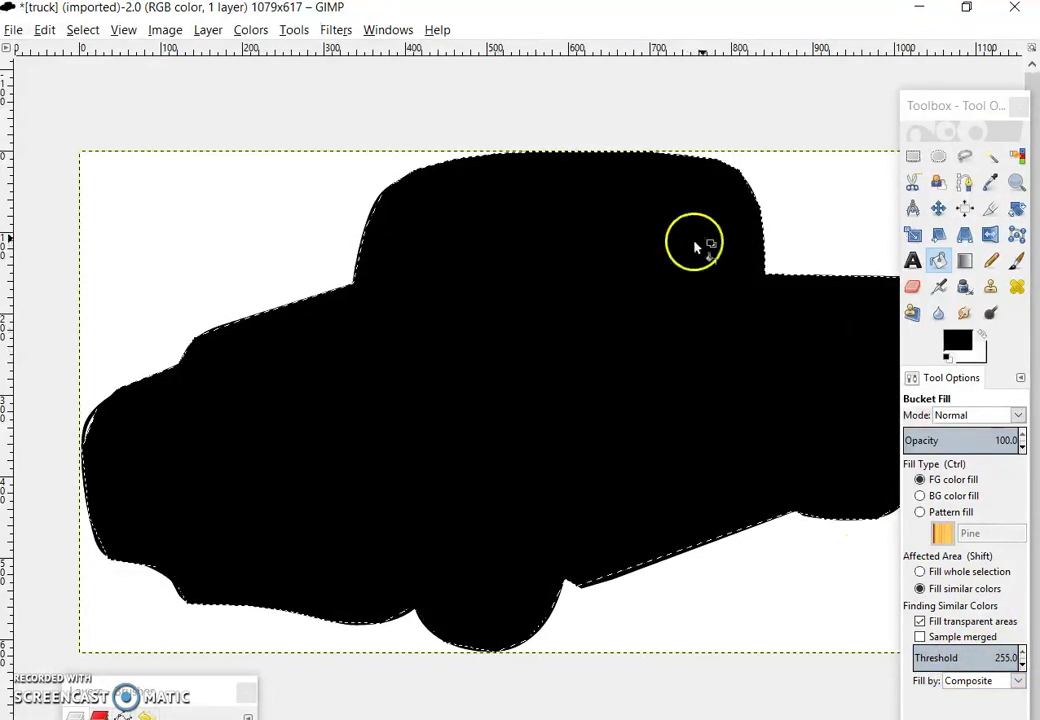
- Move the Toolbox window down clear of the black truck silhouette
left_click_drag(946, 108, 894, 525)
left_click_drag(648, 545, 371, 429)
left_click_drag(376, 342, 296, 378)
left_click_drag(210, 449, 15, 35)
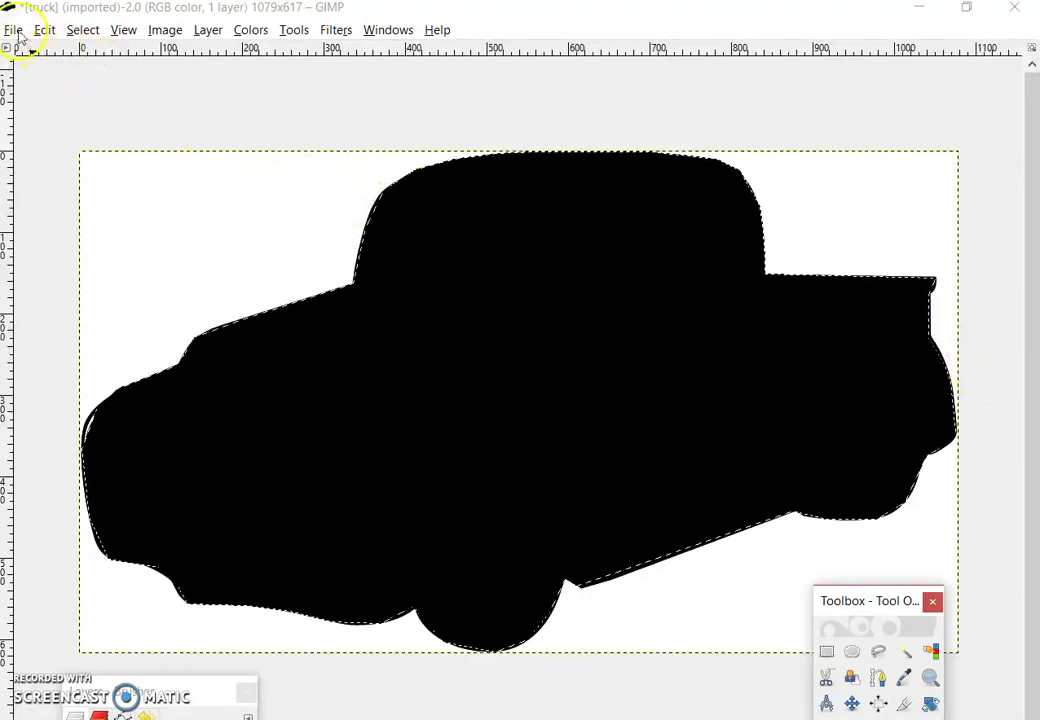
left_click(13, 31)
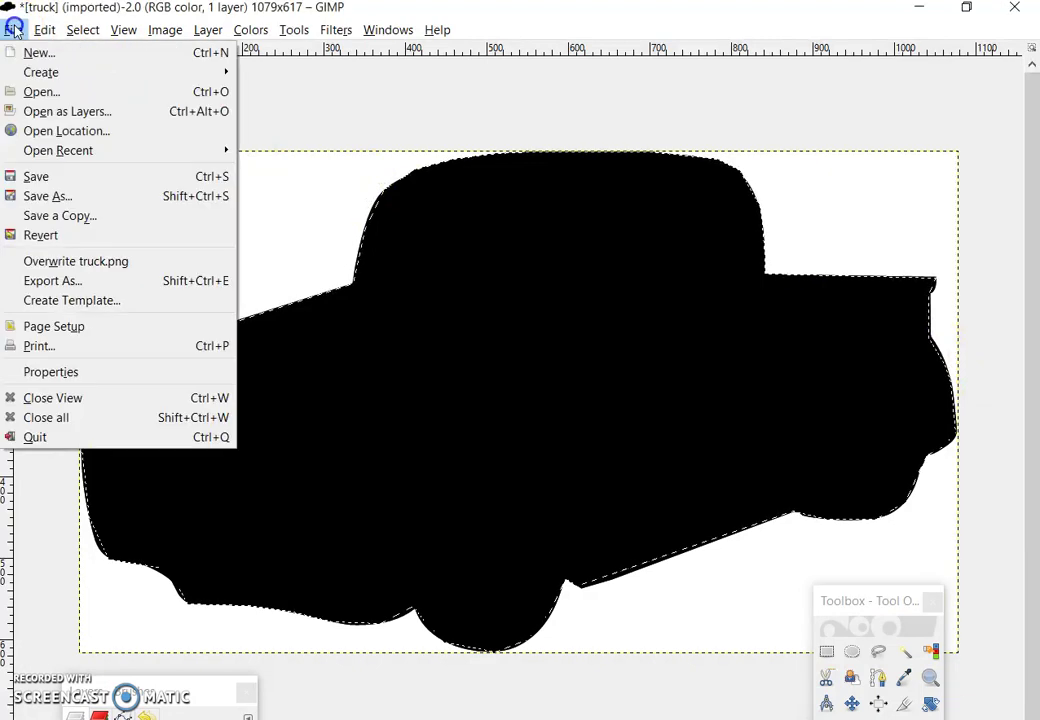
left_click(61, 200)
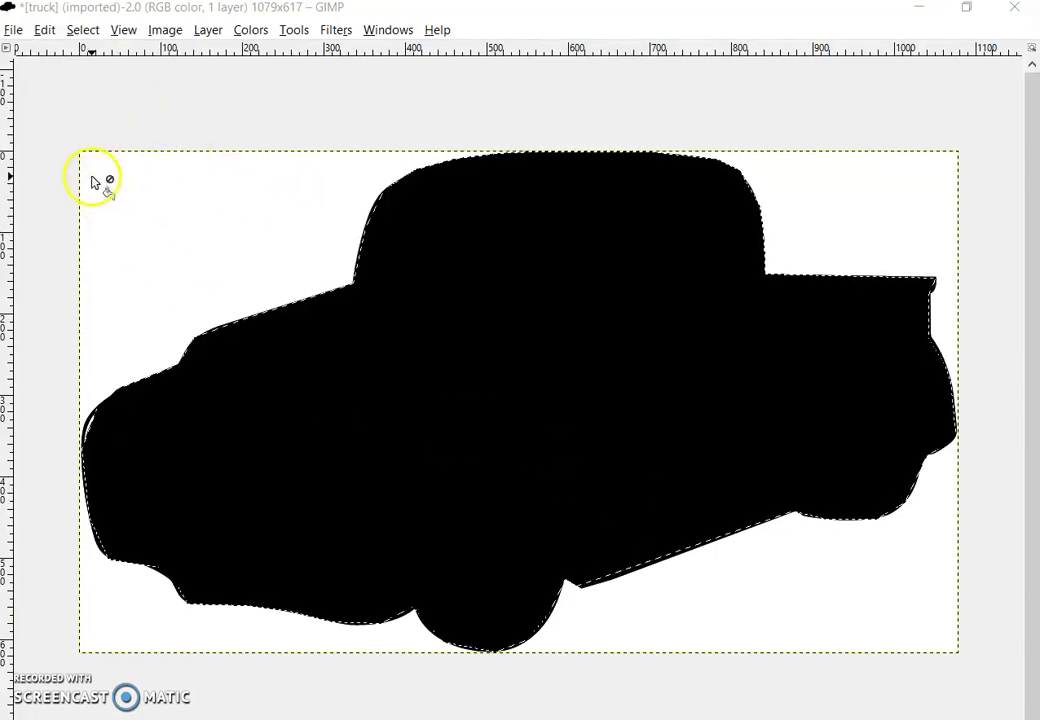
left_click(13, 29)
left_click(60, 197)
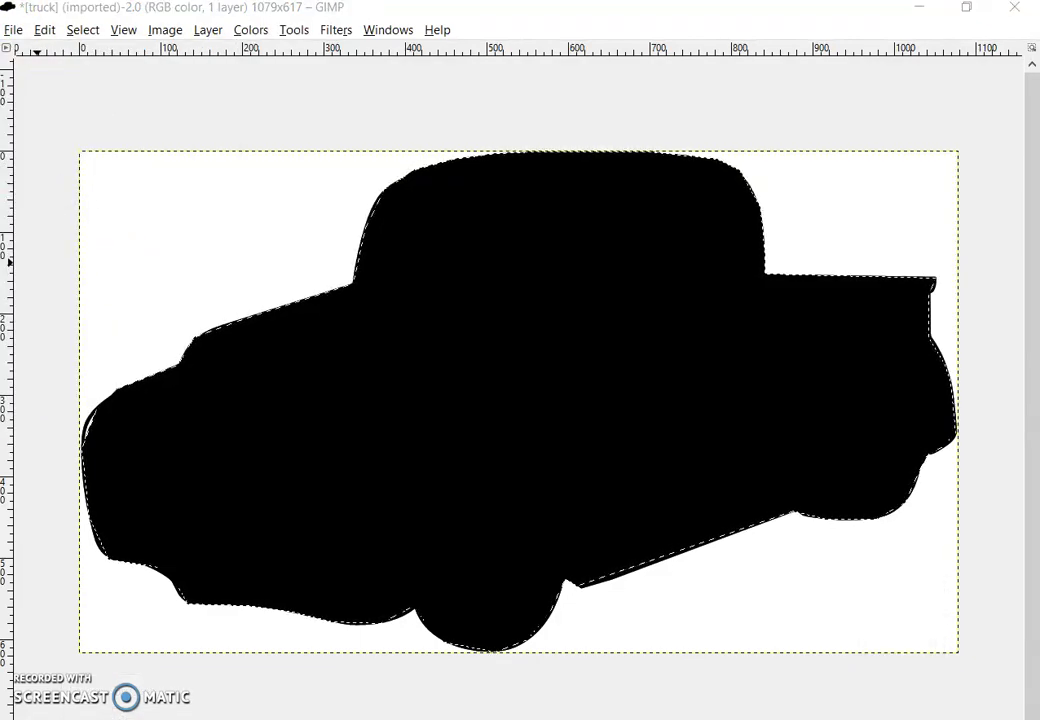
left_click_drag(70, 100, 684, 103)
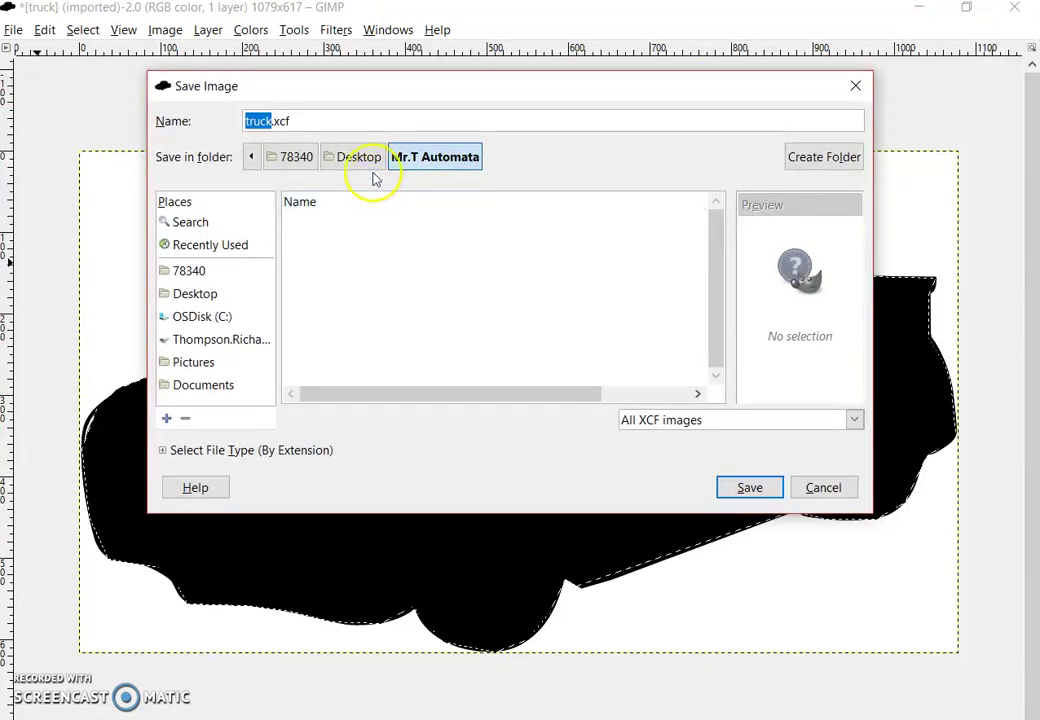
left_click(311, 121)
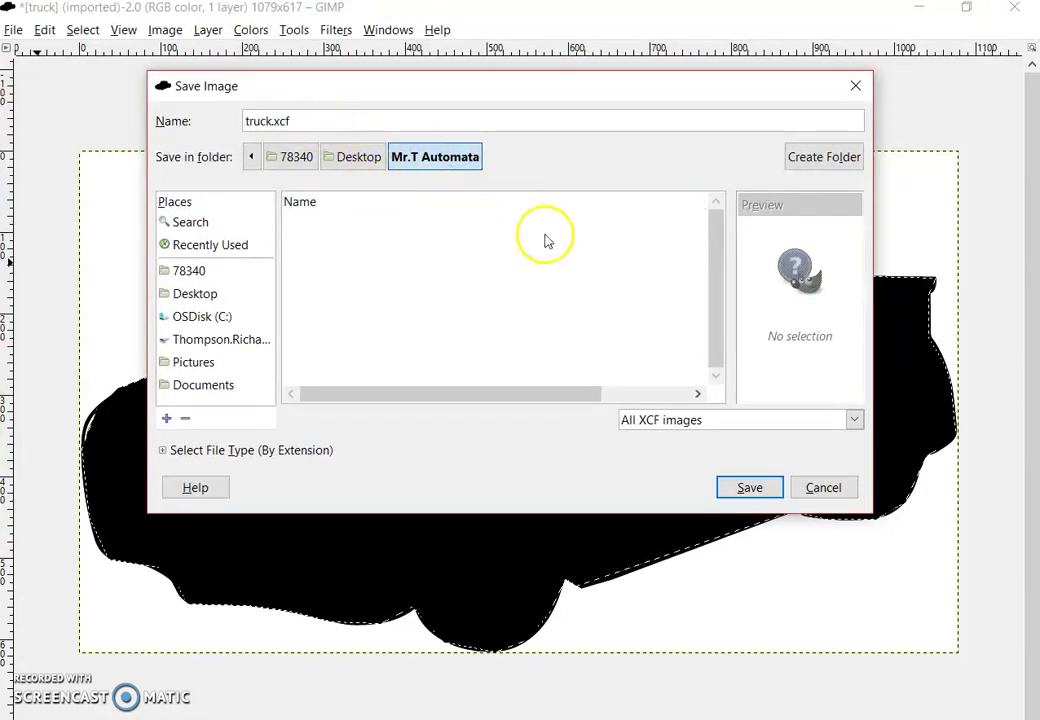
left_click(829, 489)
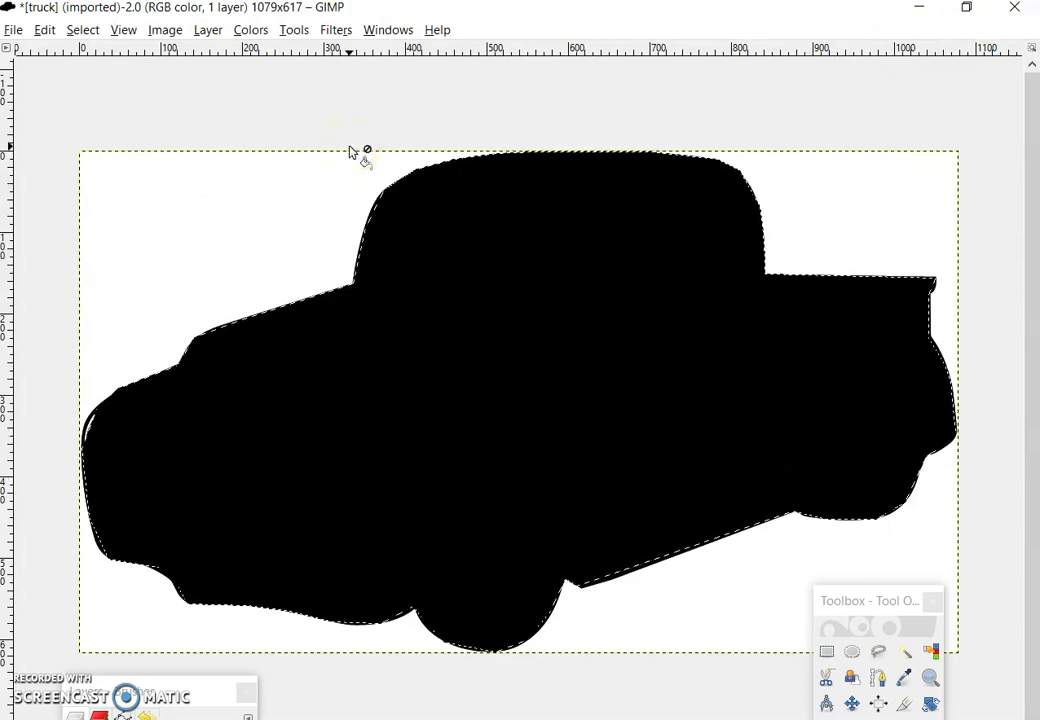
- Clear the selection around the black truck using Rectangle Select, and move the Toolbox clear of most of the image
left_click_drag(889, 600, 917, 132)
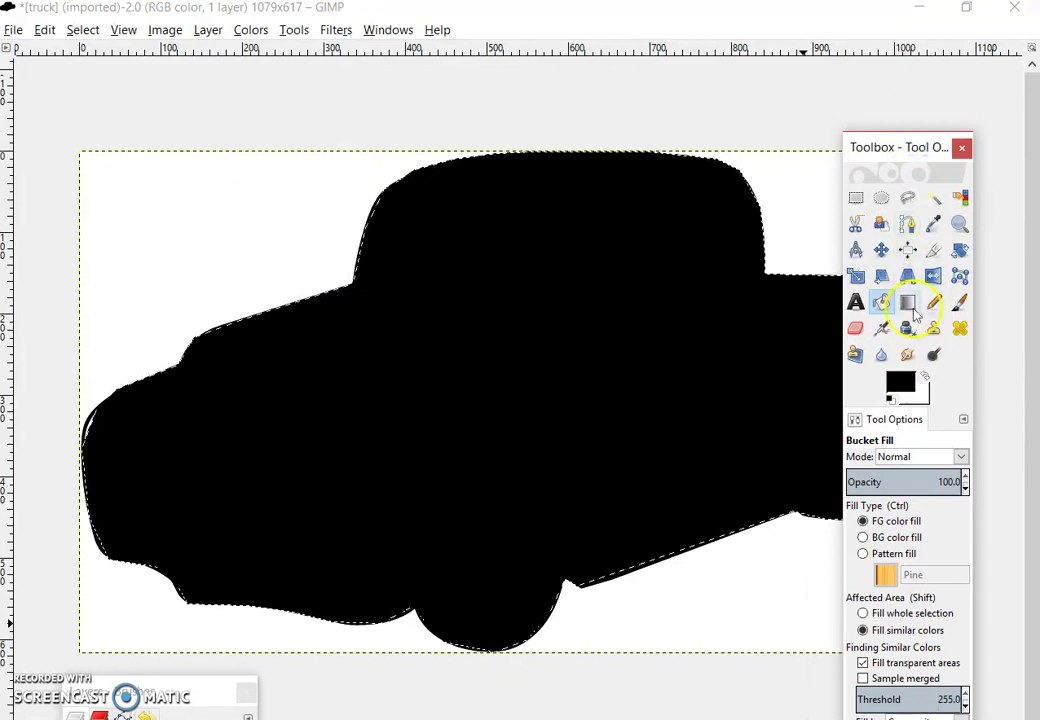
left_click(907, 198)
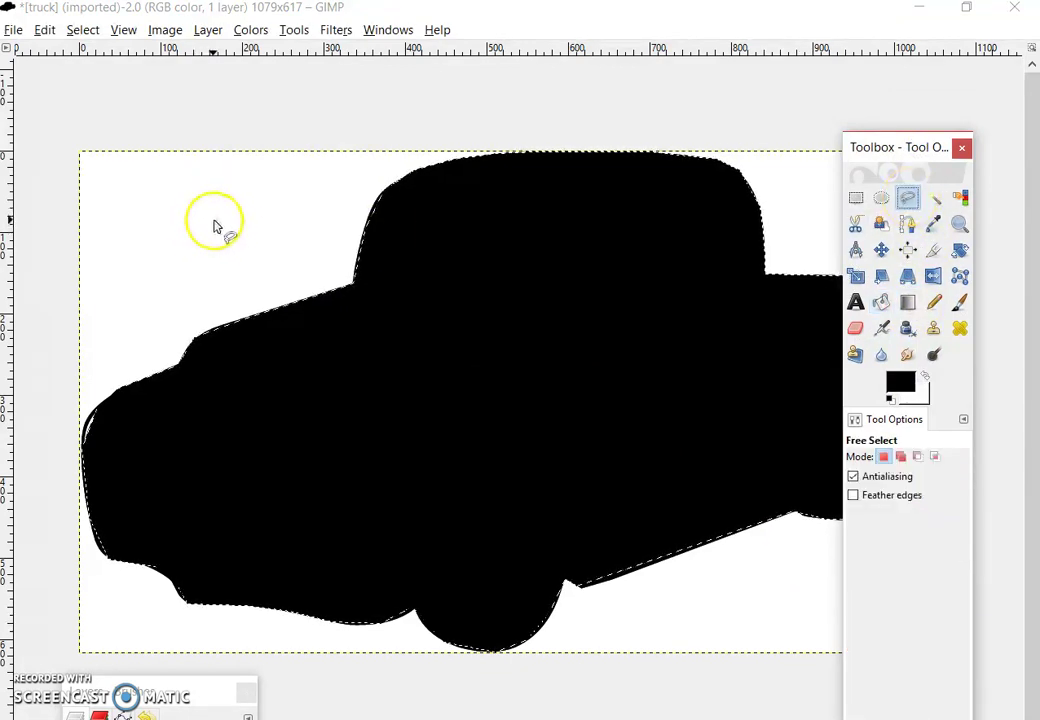
left_click(209, 222)
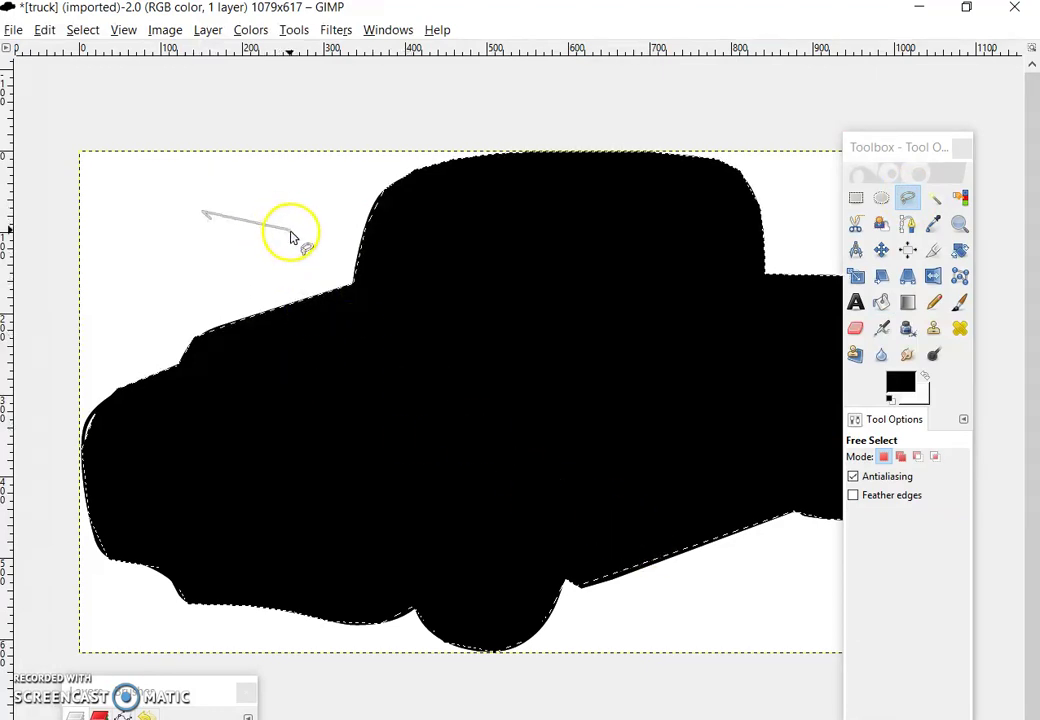
left_click(856, 198)
left_click(257, 195)
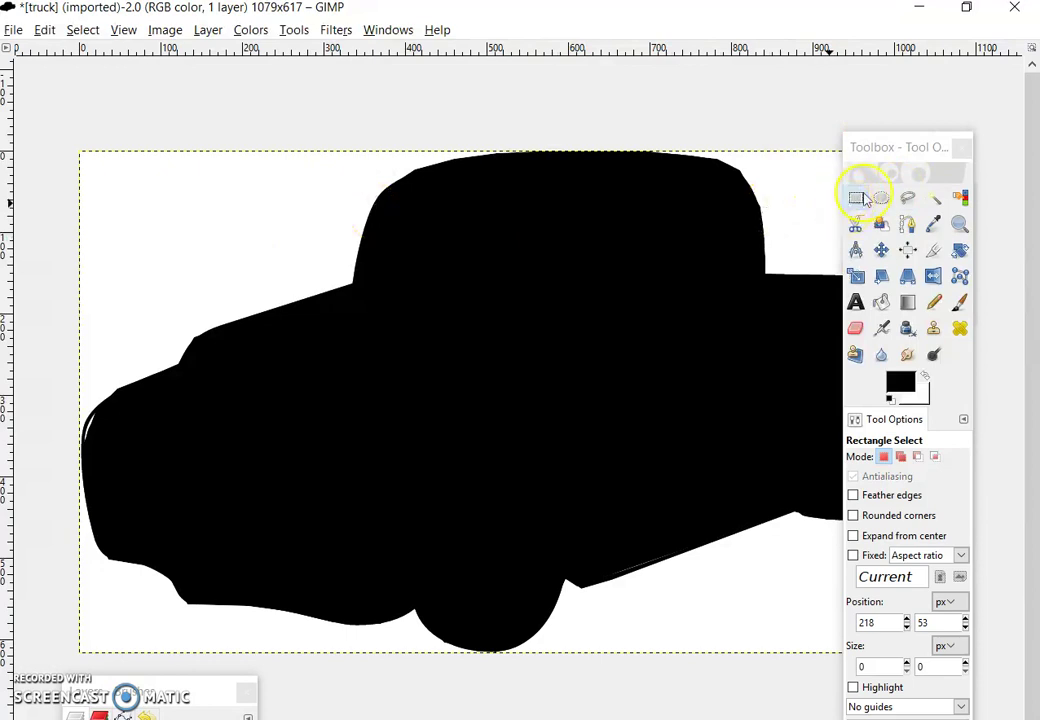
left_click(252, 190)
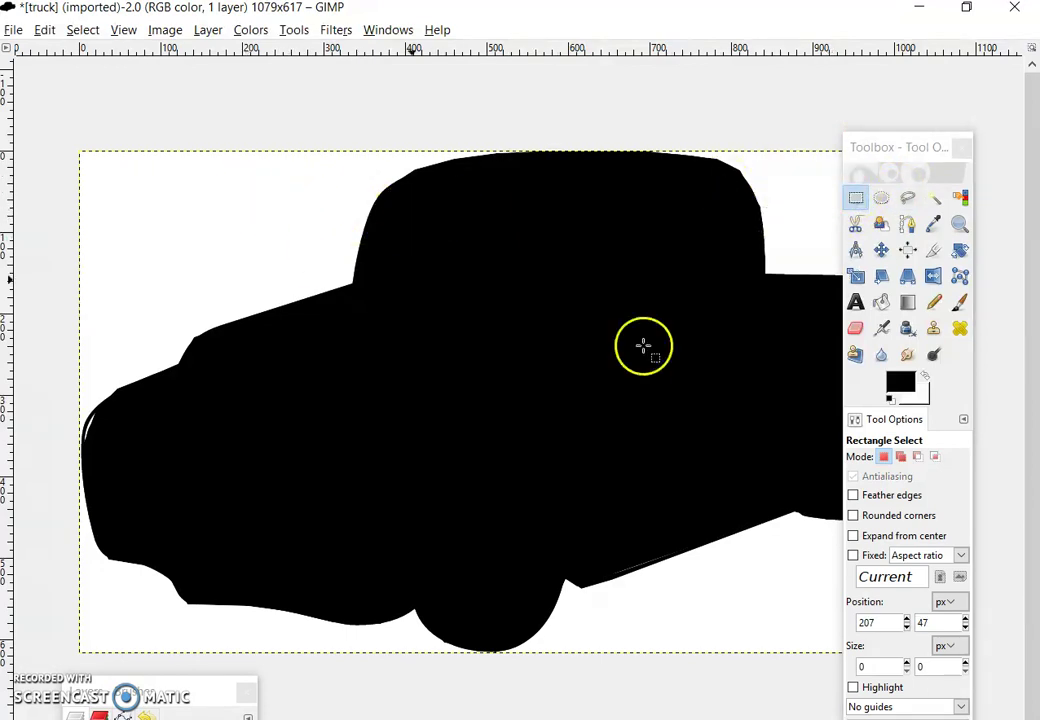
left_click_drag(912, 147, 1026, 140)
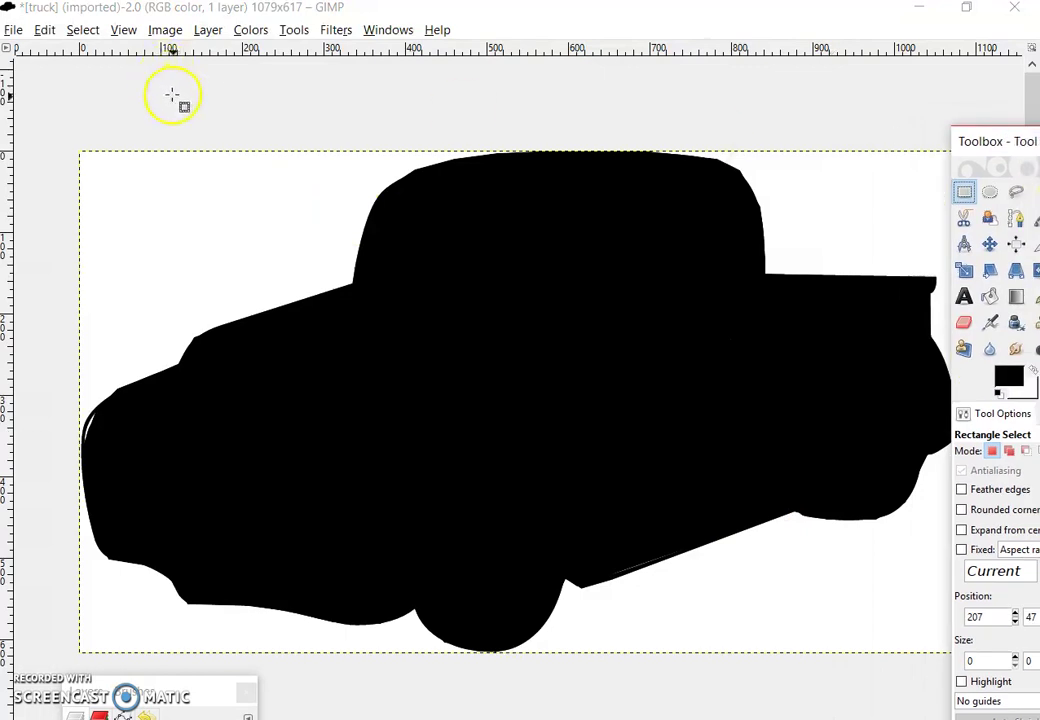
- Start exporting the image and choose the Mr.T Automata folder on the Desktop as the destination
left_click(13, 30)
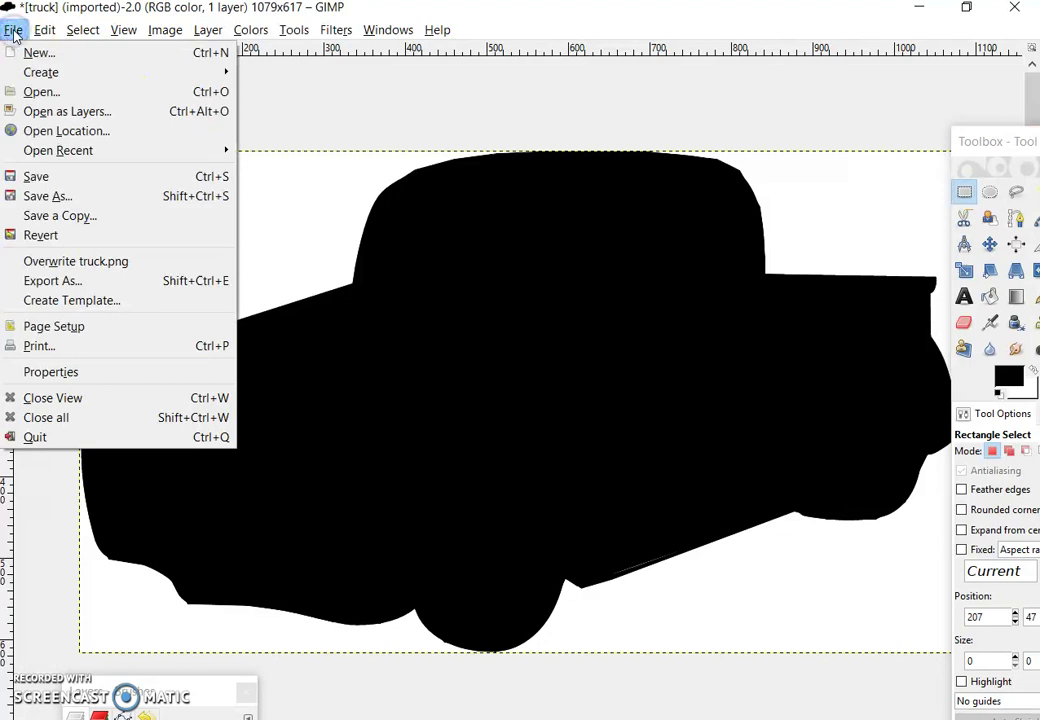
left_click(73, 284)
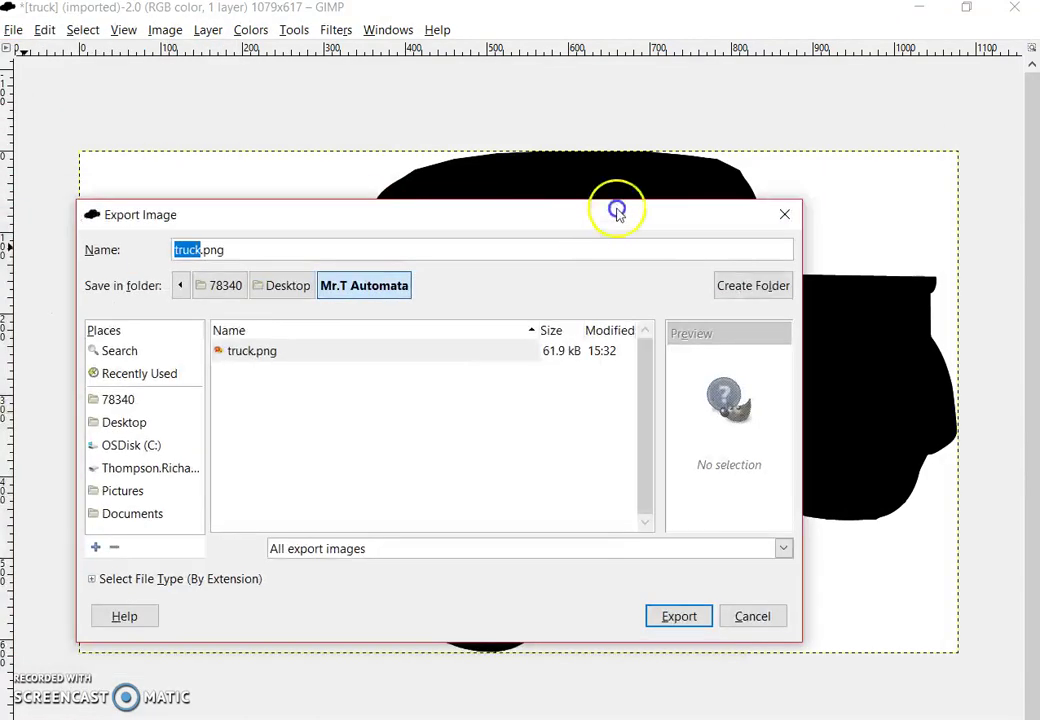
left_click_drag(615, 211, 731, 90)
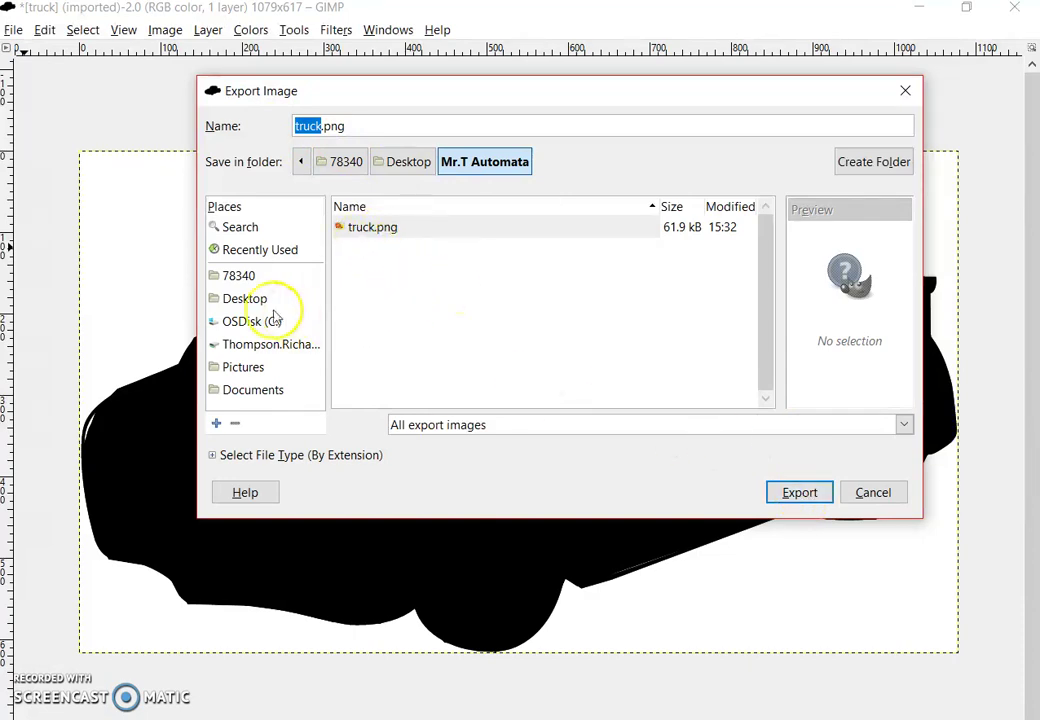
left_click(216, 303)
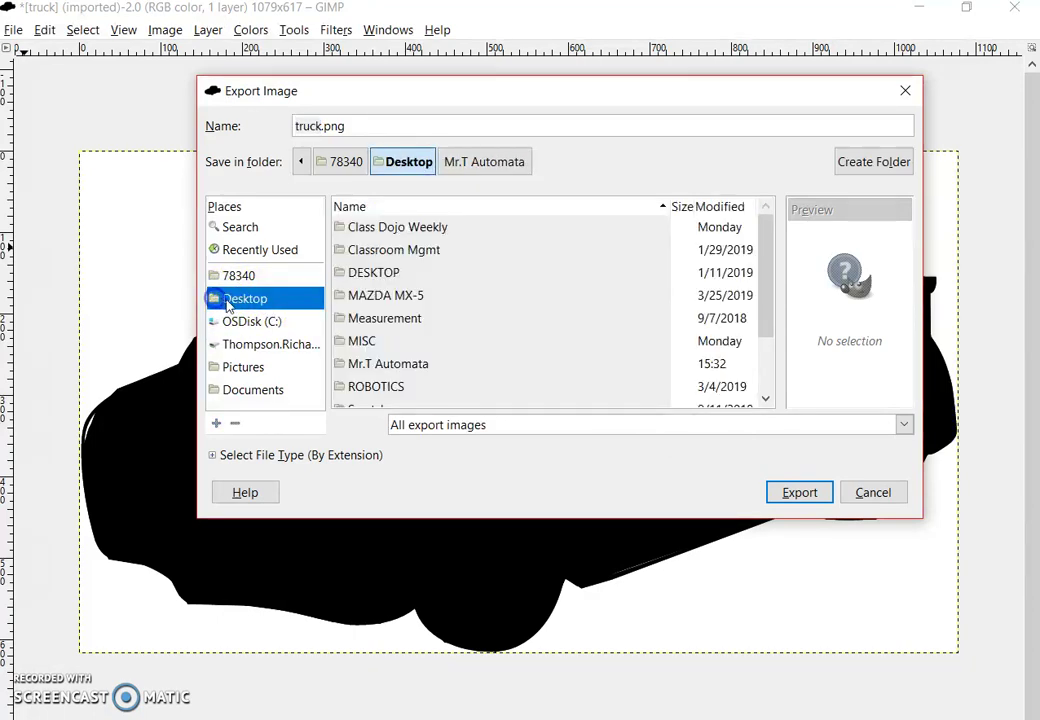
scroll(403, 366, "down", 1)
double_click(390, 334)
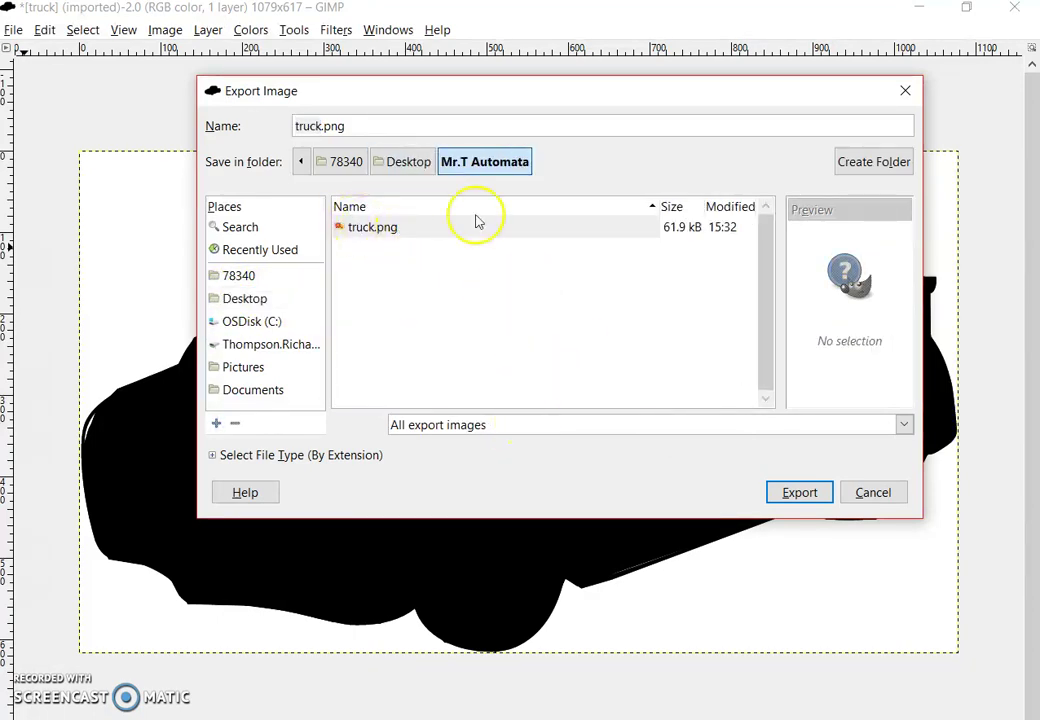
- Name the export black truck.png and export it as a PNG with compression level 9 and the preset options
left_click(400, 125)
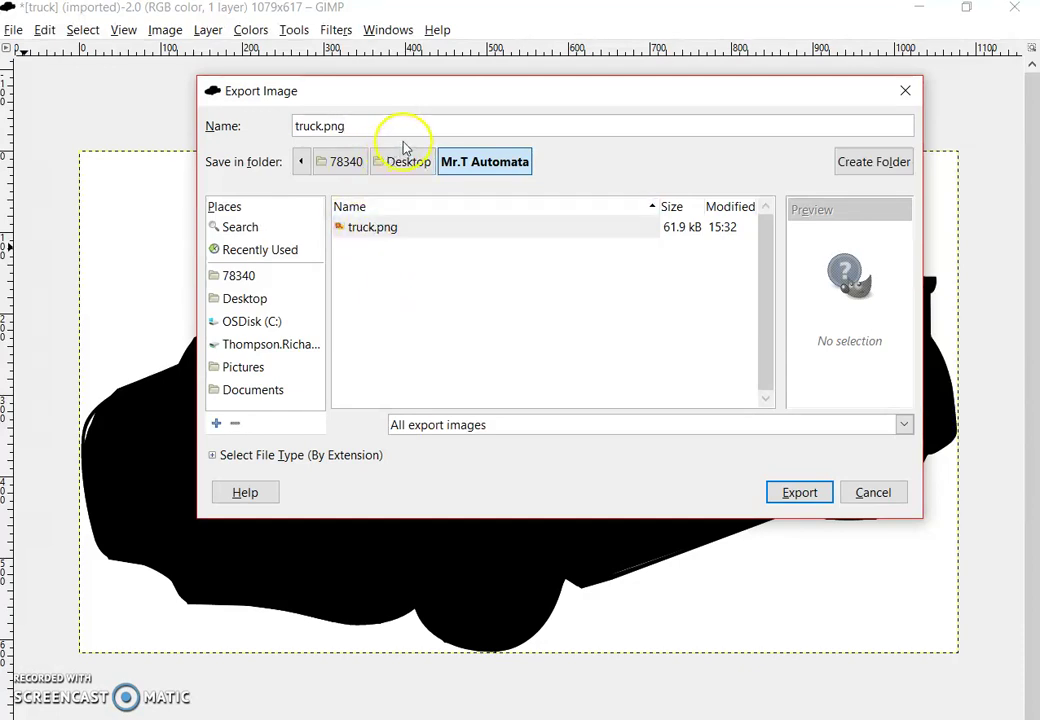
key("BackSpace")
key("BackSpace")
key("BackSpace")
key("BackSpace")
key("BackSpace")
key("BackSpace")
key("BackSpace")
key("BackSpace")
key("BackSpace")
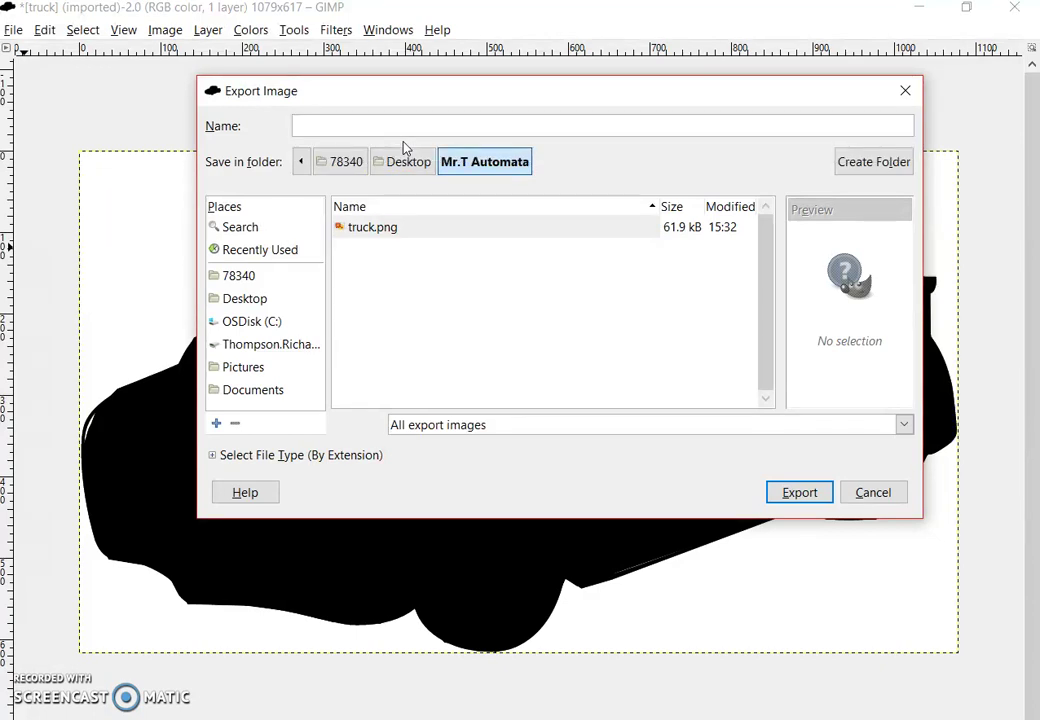
type("black truck")
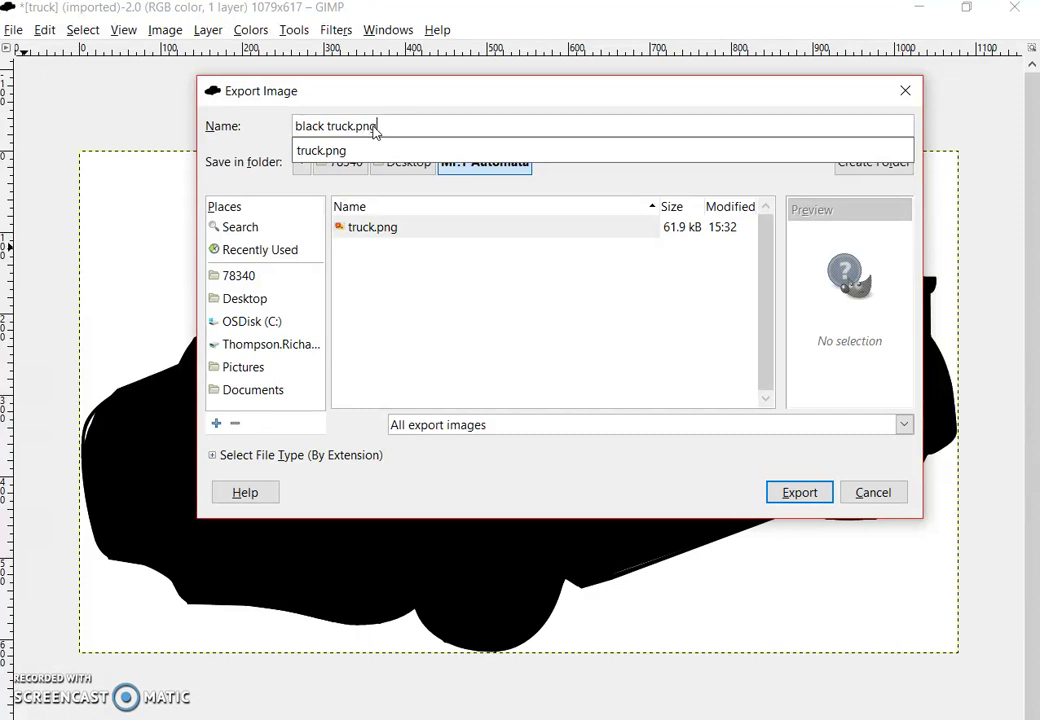
left_click(377, 129)
left_click(801, 493)
left_click(799, 495)
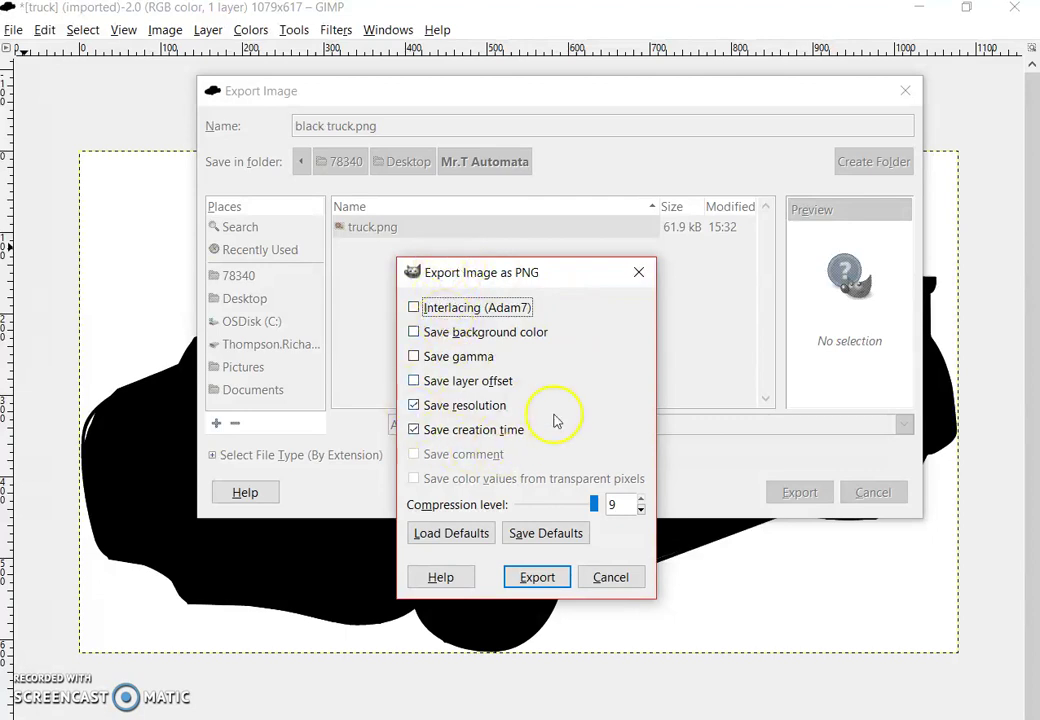
left_click(539, 578)
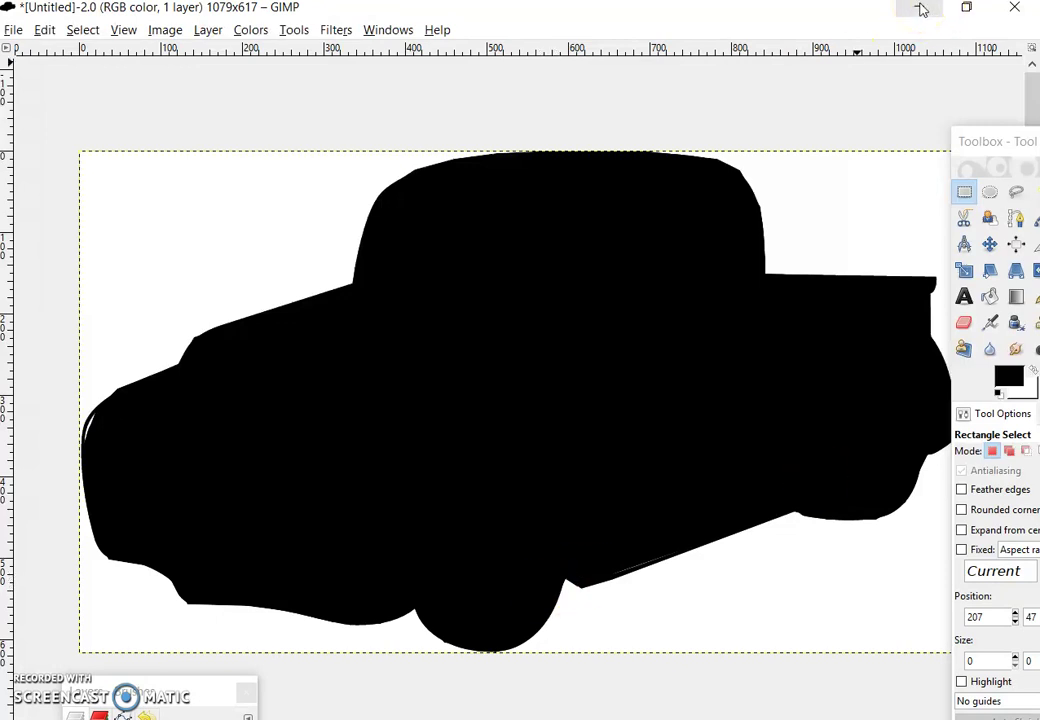
- Minimize the GIMP window and launch Inkscape
left_click(920, 9)
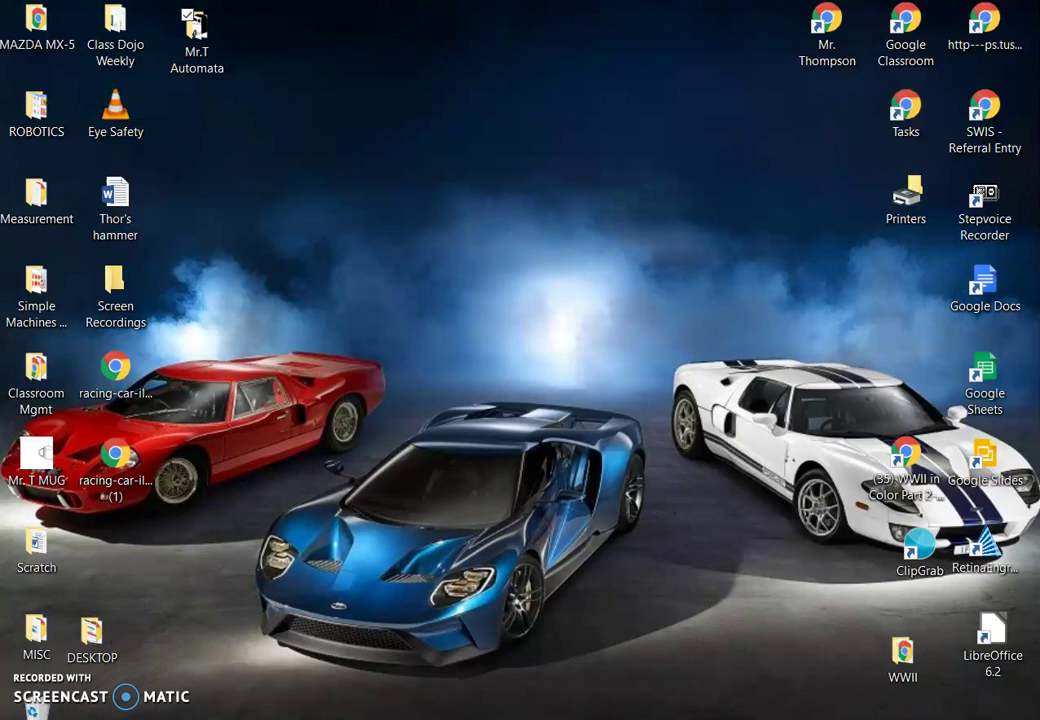
key("super+s")
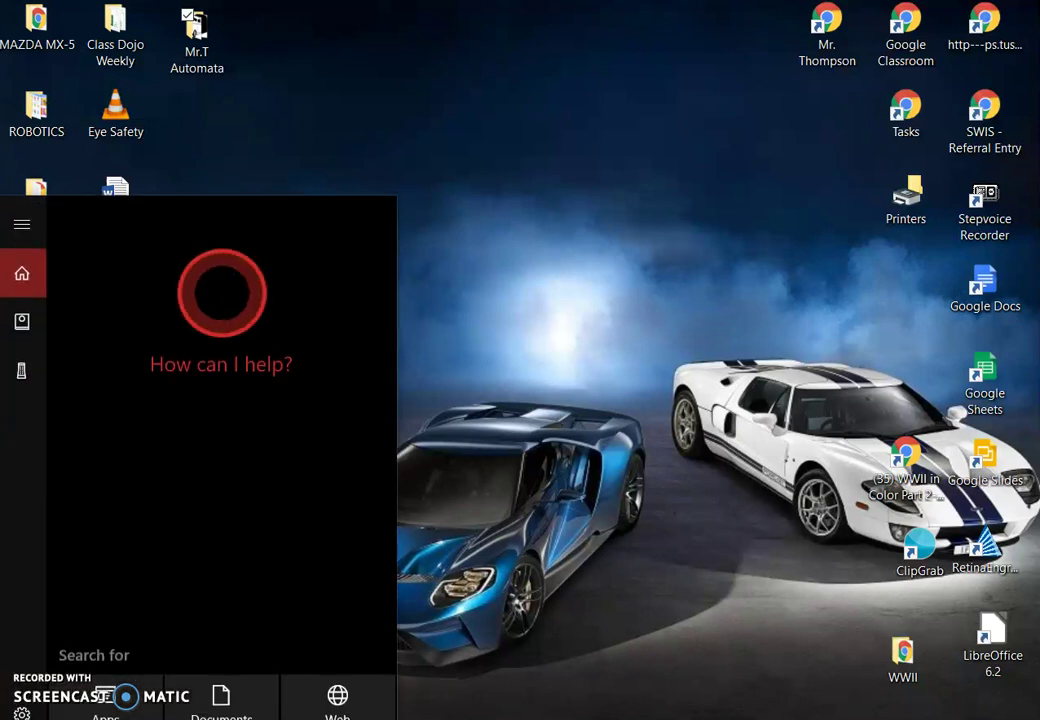
type("ink")
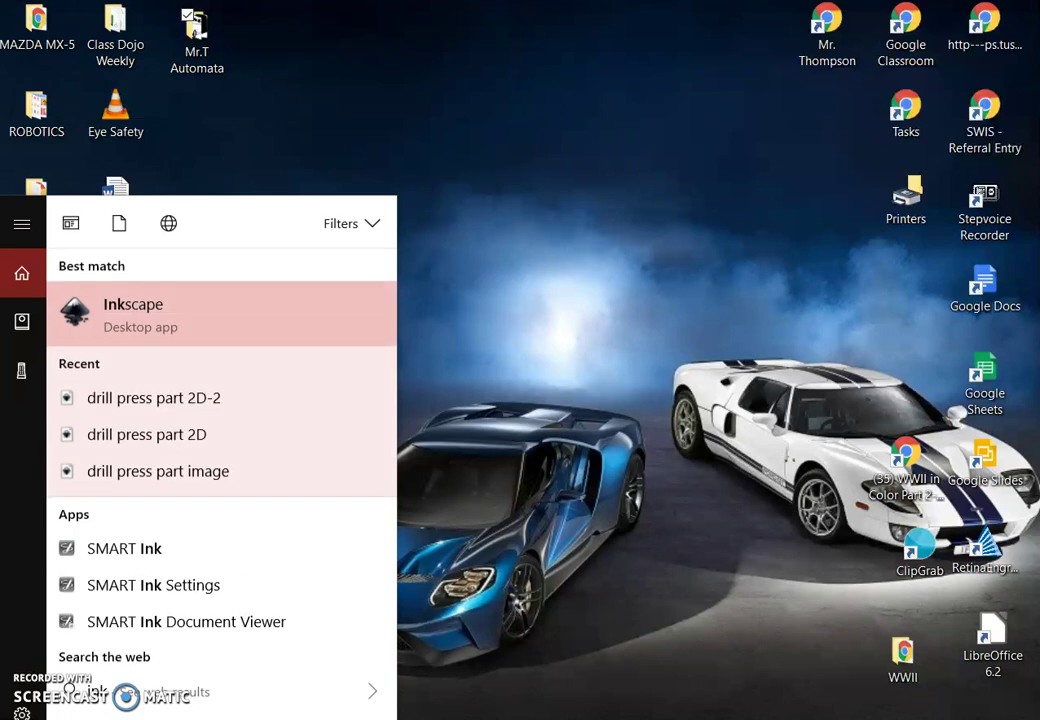
left_click(140, 318)
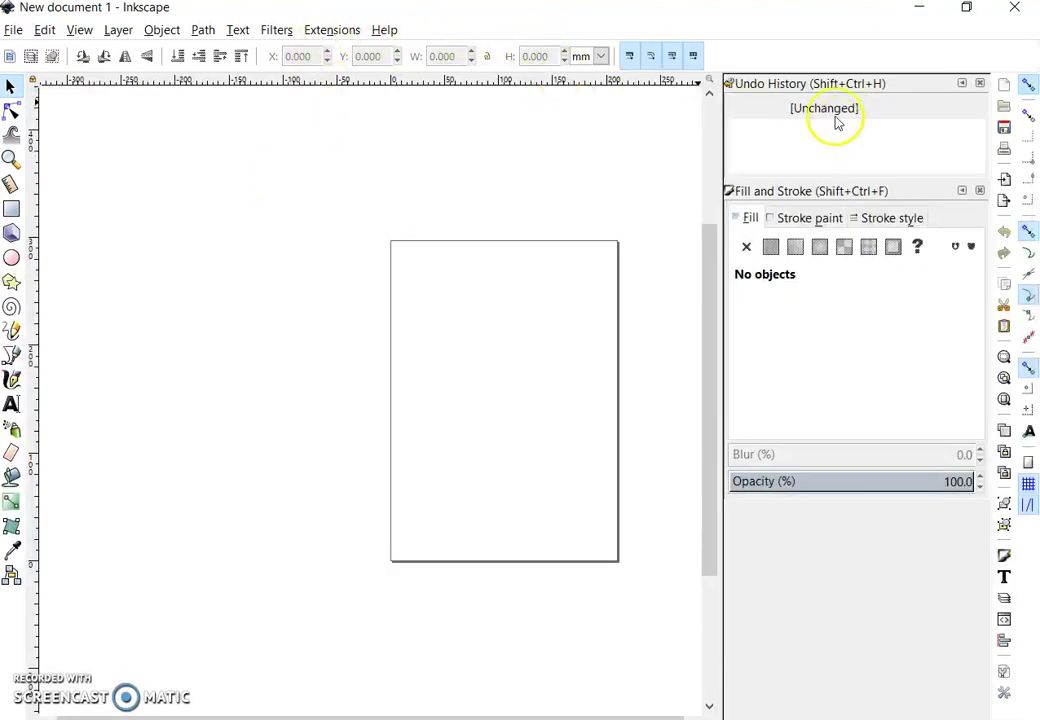
- Open the black truck image from the Desktop's Mr.T Automata folder, embedded, with DPI from file and automatic rendering mode
left_click(14, 31)
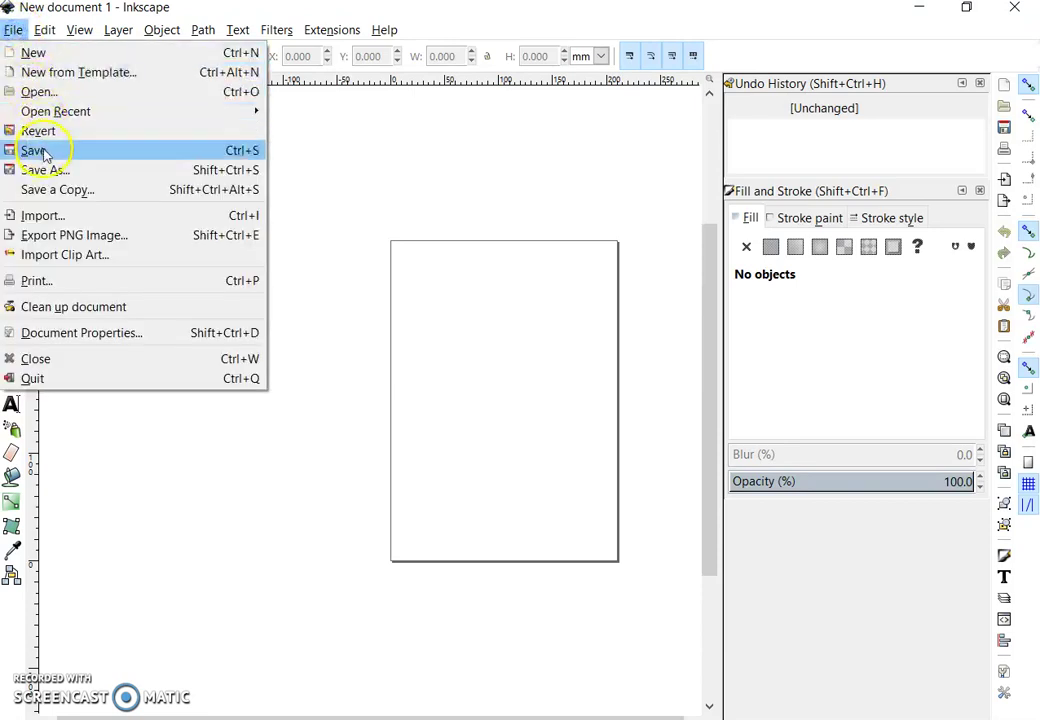
left_click(40, 92)
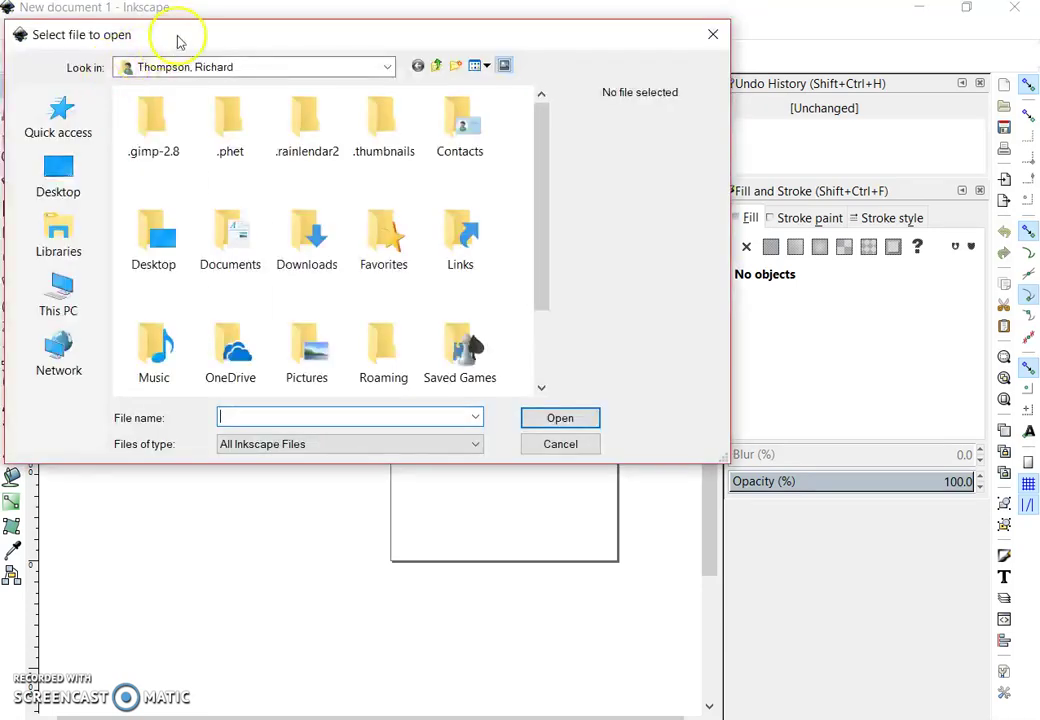
left_click(100, 157)
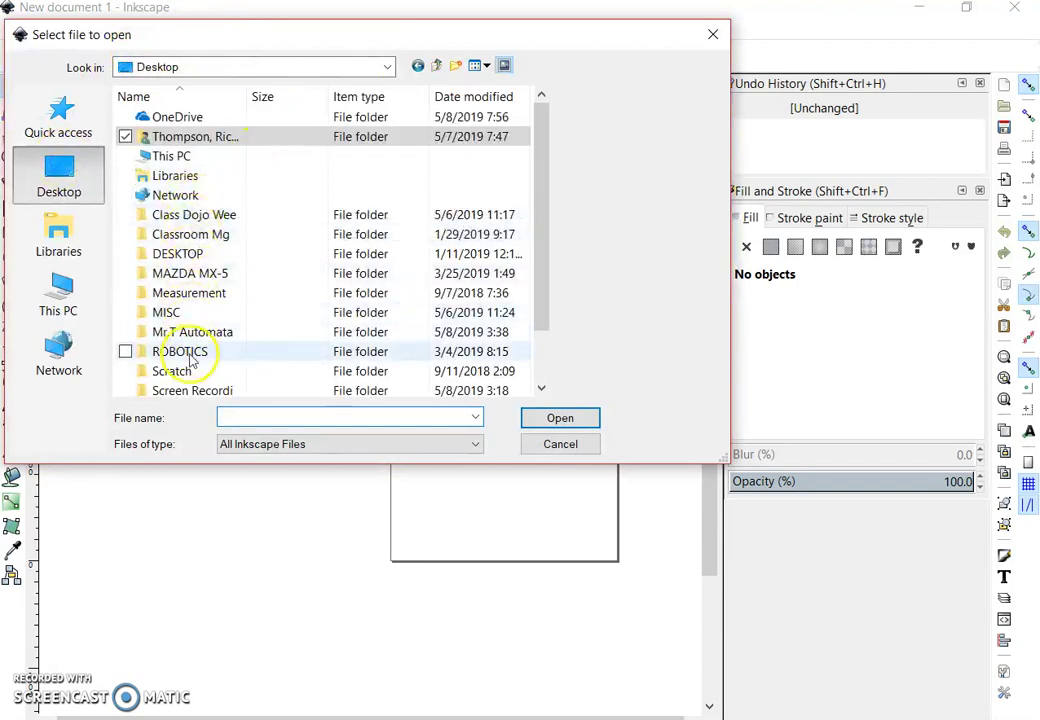
double_click(158, 339)
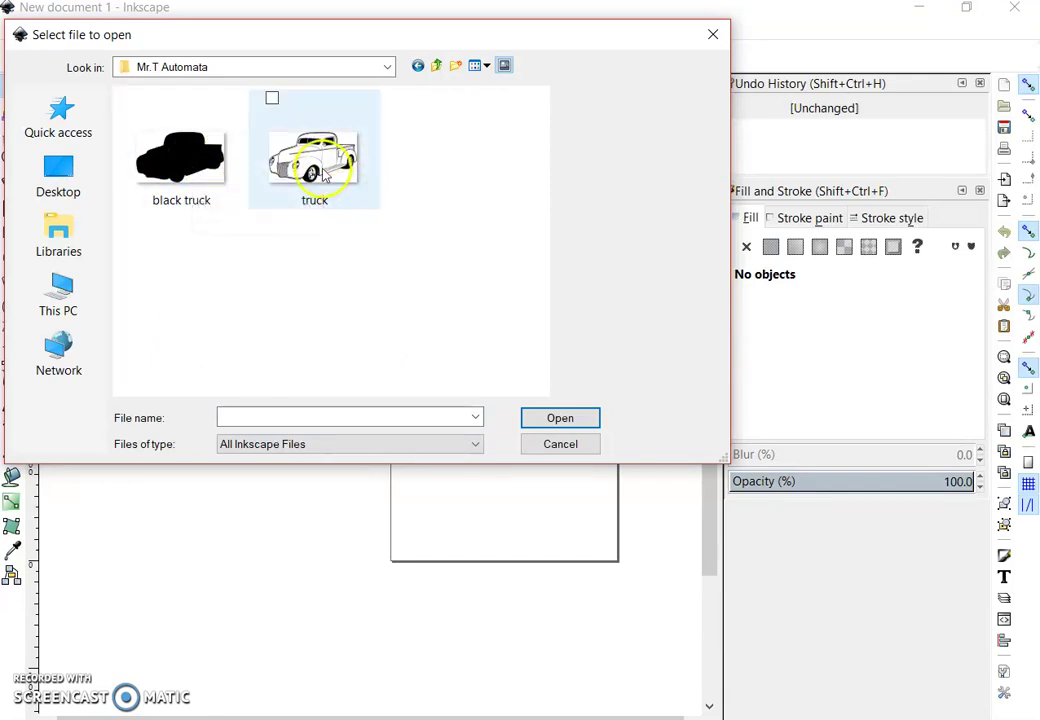
double_click(185, 170)
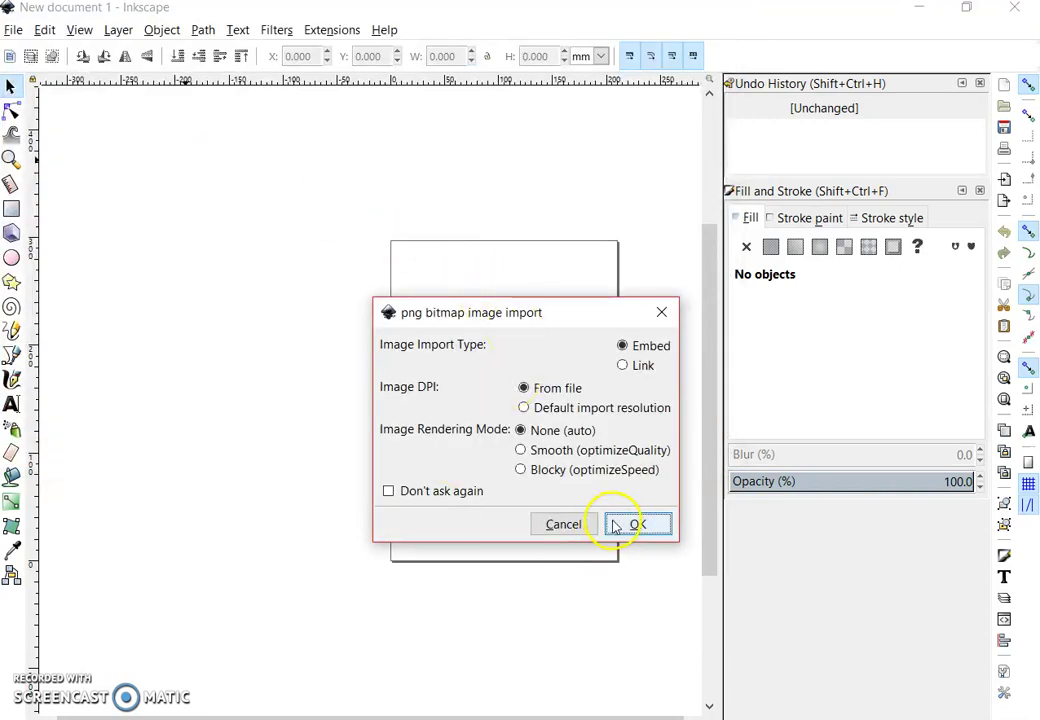
left_click(634, 525)
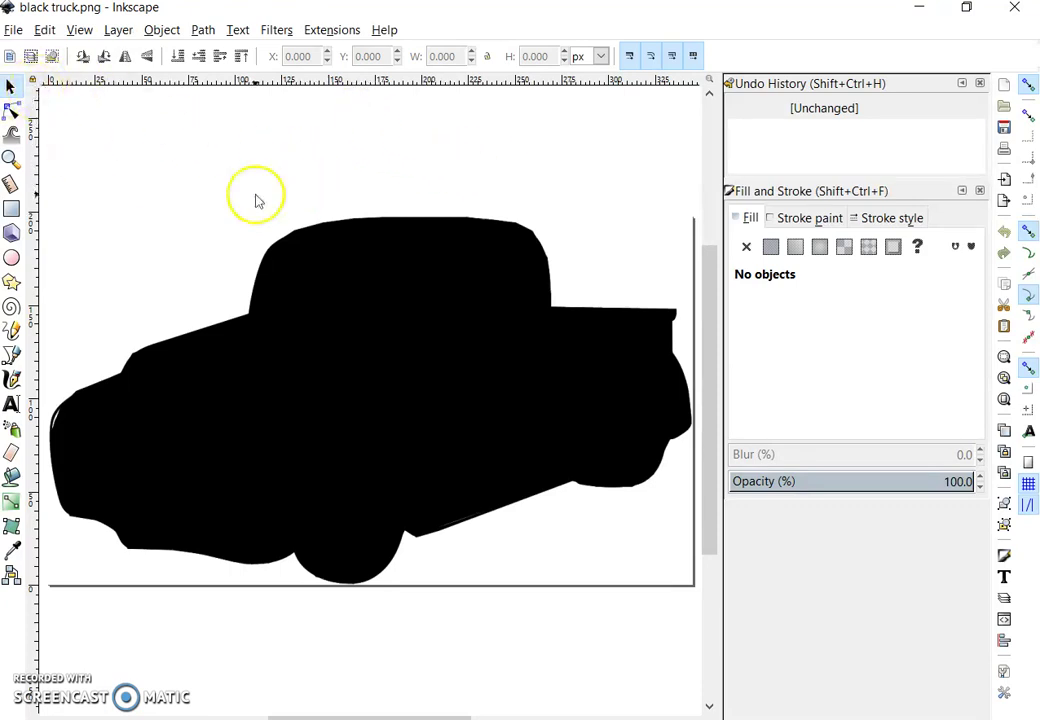
- Trace the truck bitmap into a path using a brightness cutoff threshold of 0.450 with Live Preview enabled, and close Trace Bitmap
left_click(290, 270)
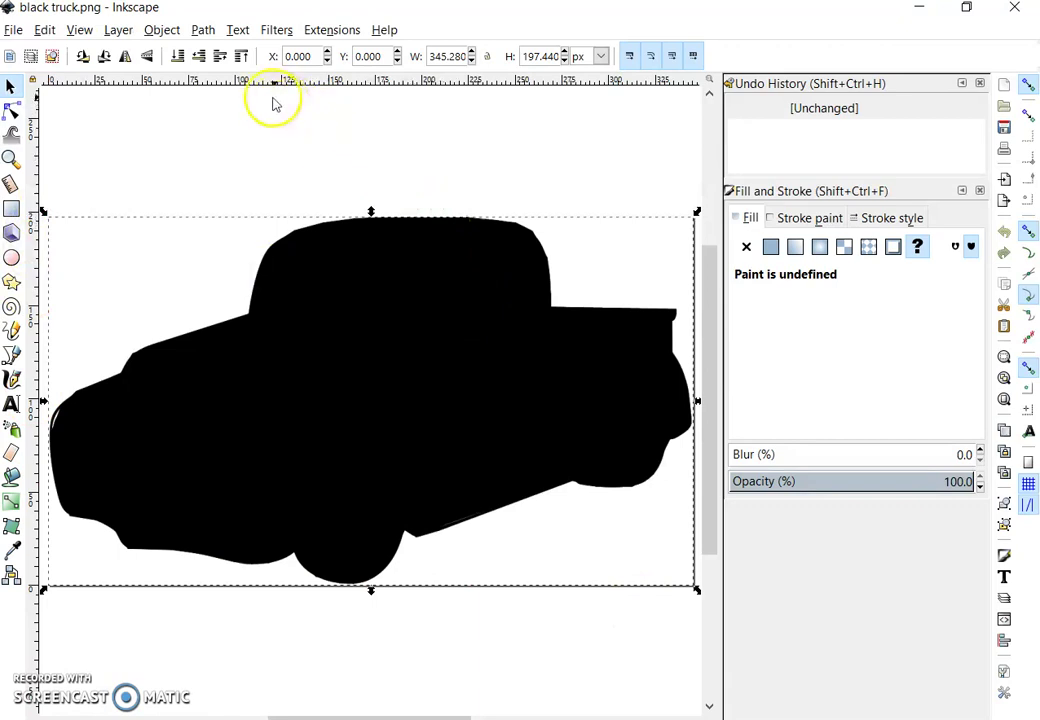
left_click(203, 30)
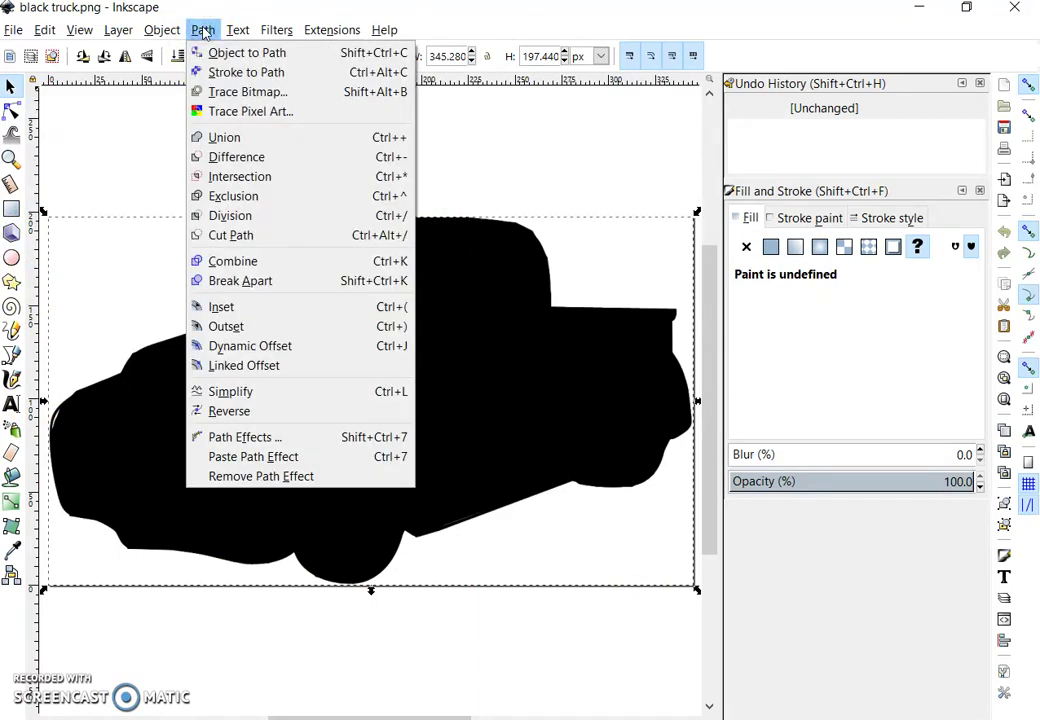
left_click(228, 100)
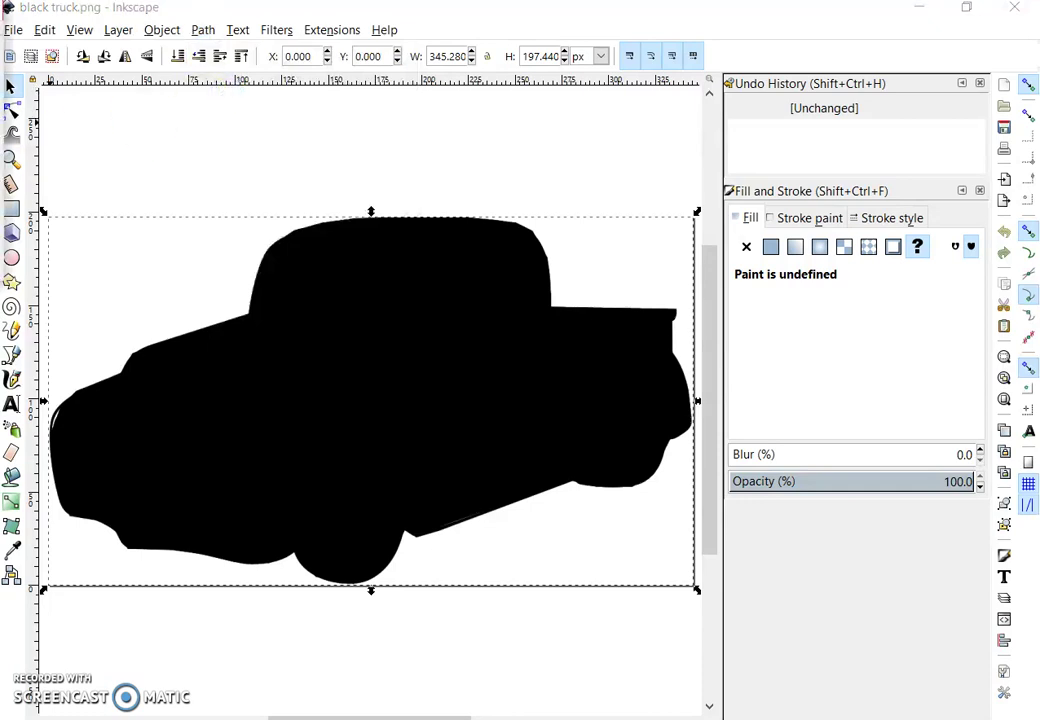
mouse_move(116, 97)
left_mouse_down()
mouse_move(536, 116)
mouse_move(796, 58)
mouse_move(806, 31)
mouse_move(766, 57)
mouse_move(796, 65)
left_mouse_up()
left_click(825, 297)
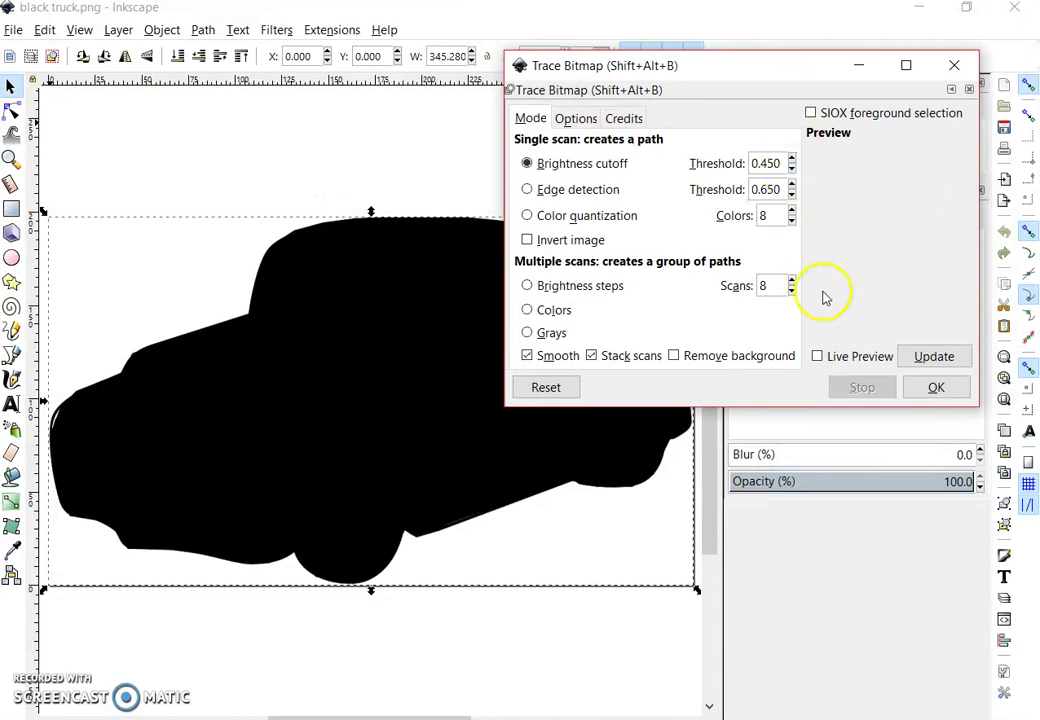
left_click(818, 357)
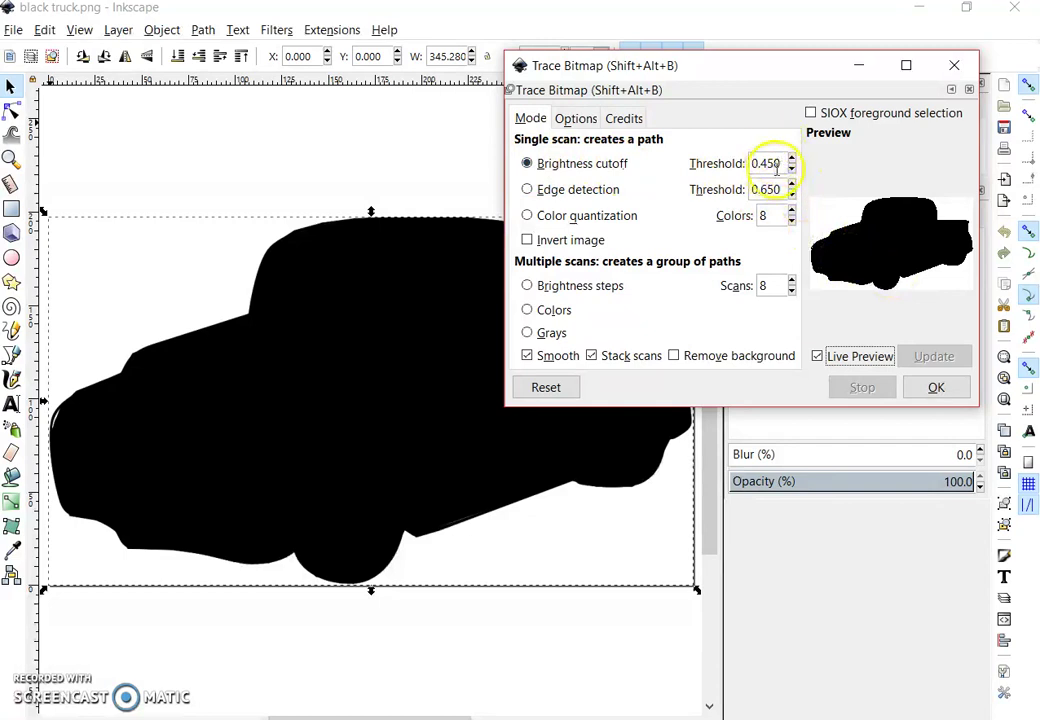
left_click(938, 389)
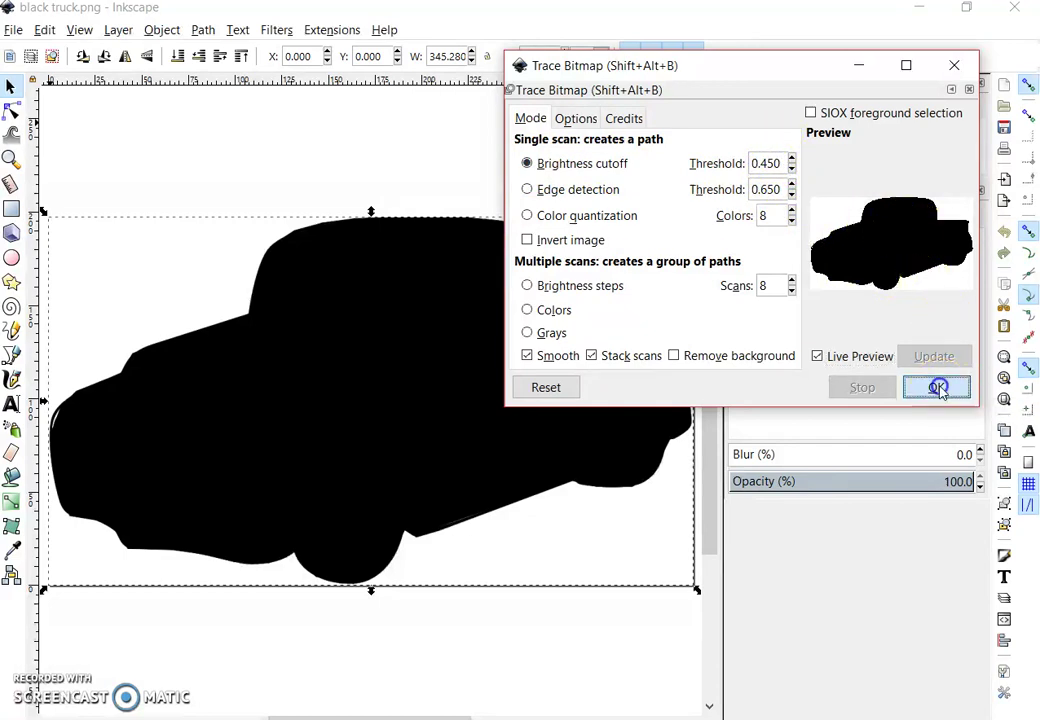
left_click(955, 67)
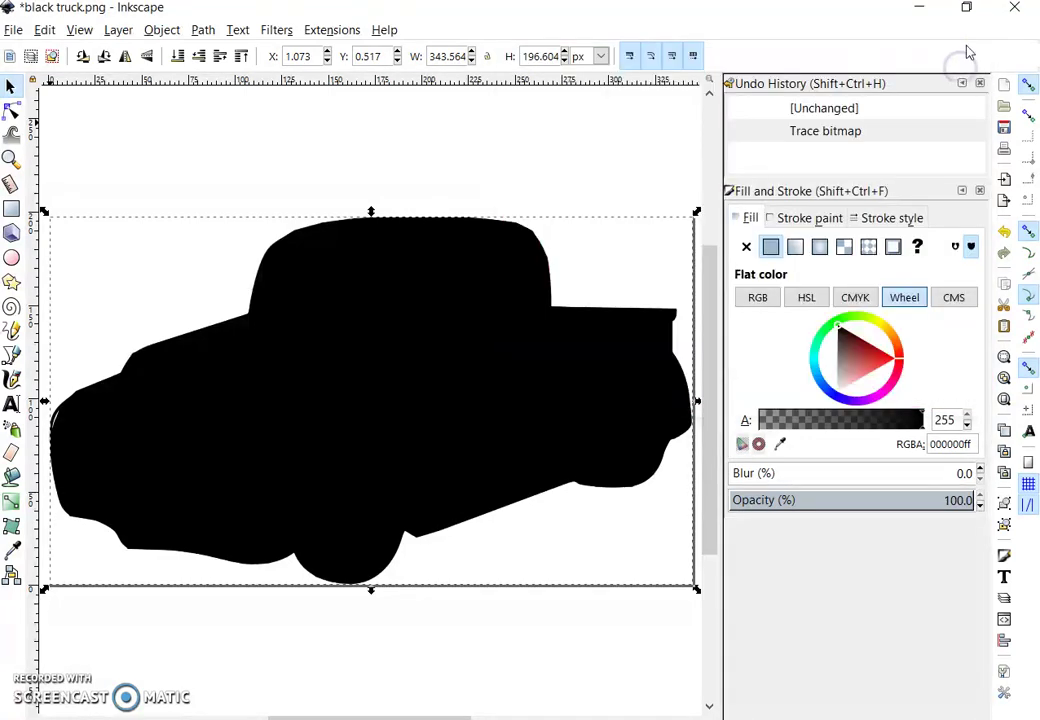
- Move the traced truck up and left to about X -230, Y 91 px, off the original bitmap, and select the original
left_click_drag(565, 388, 135, 228)
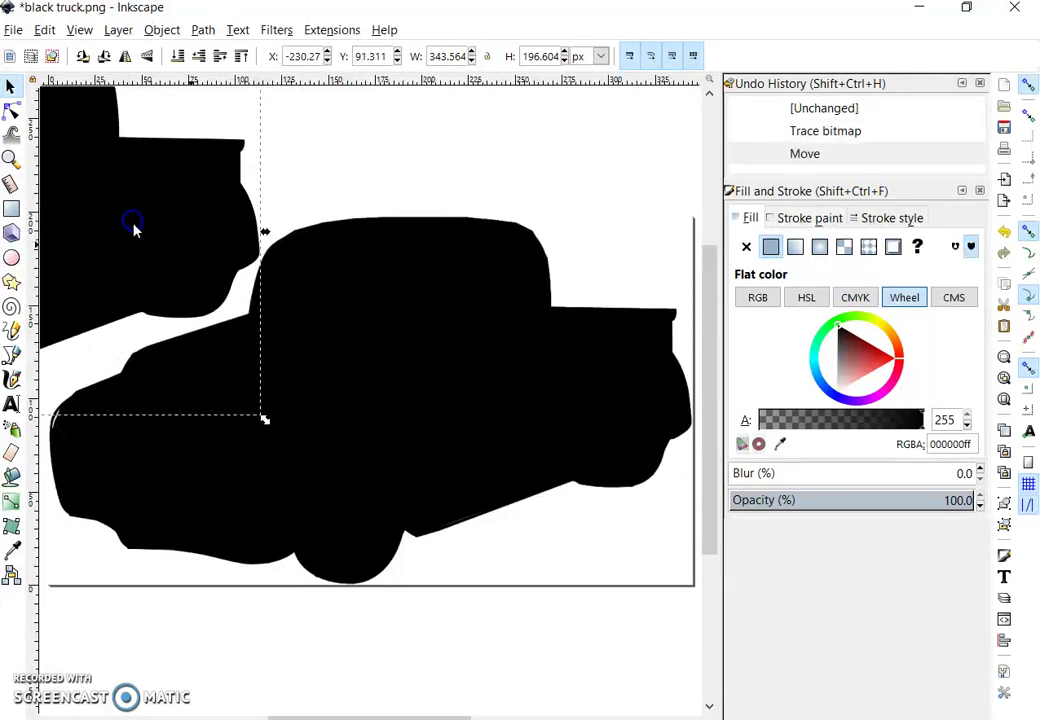
left_click(490, 390)
left_click(511, 403)
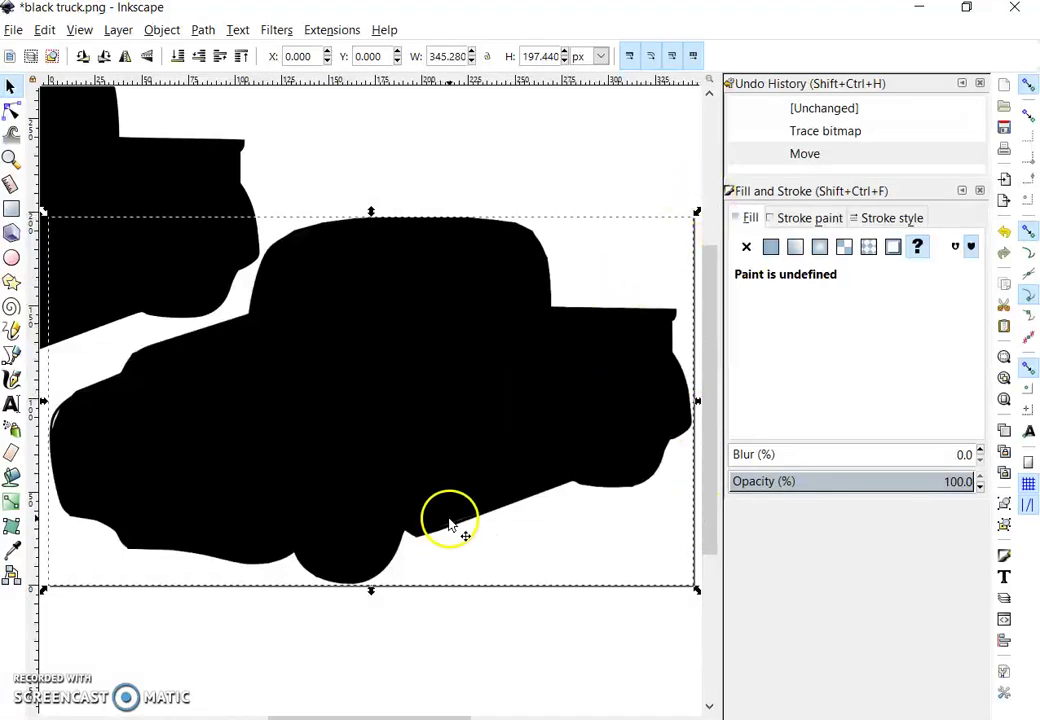
- Delete the original truck bitmap and move the traced truck onto the page at about X 0.6, Y 2.3 px
key("Delete")
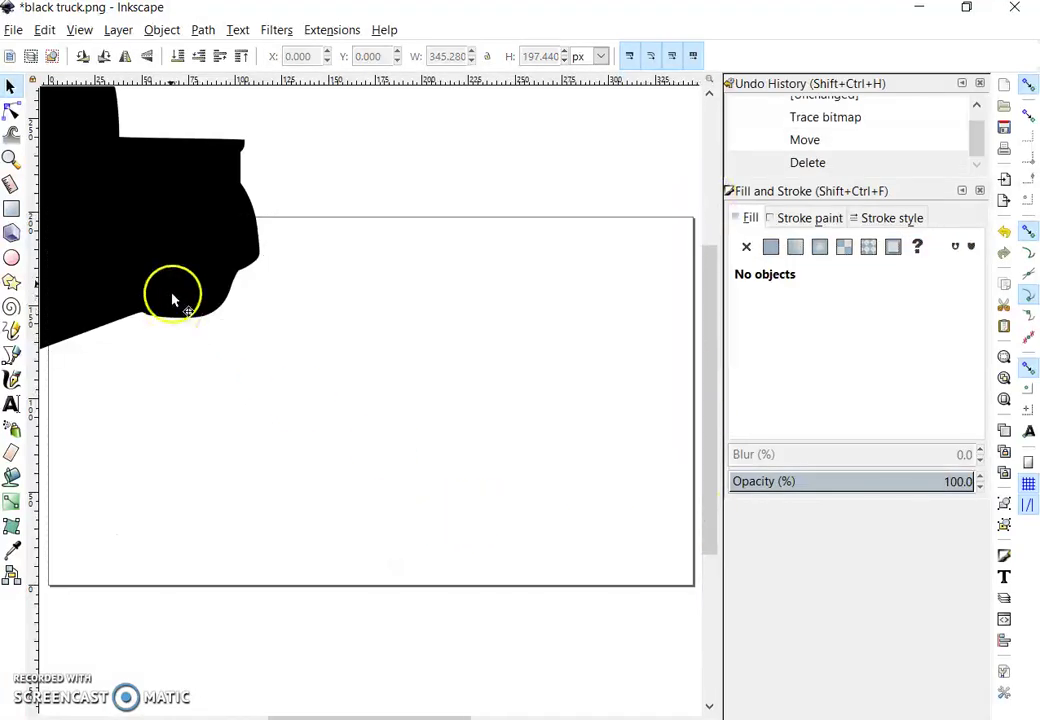
left_click_drag(155, 240, 590, 403)
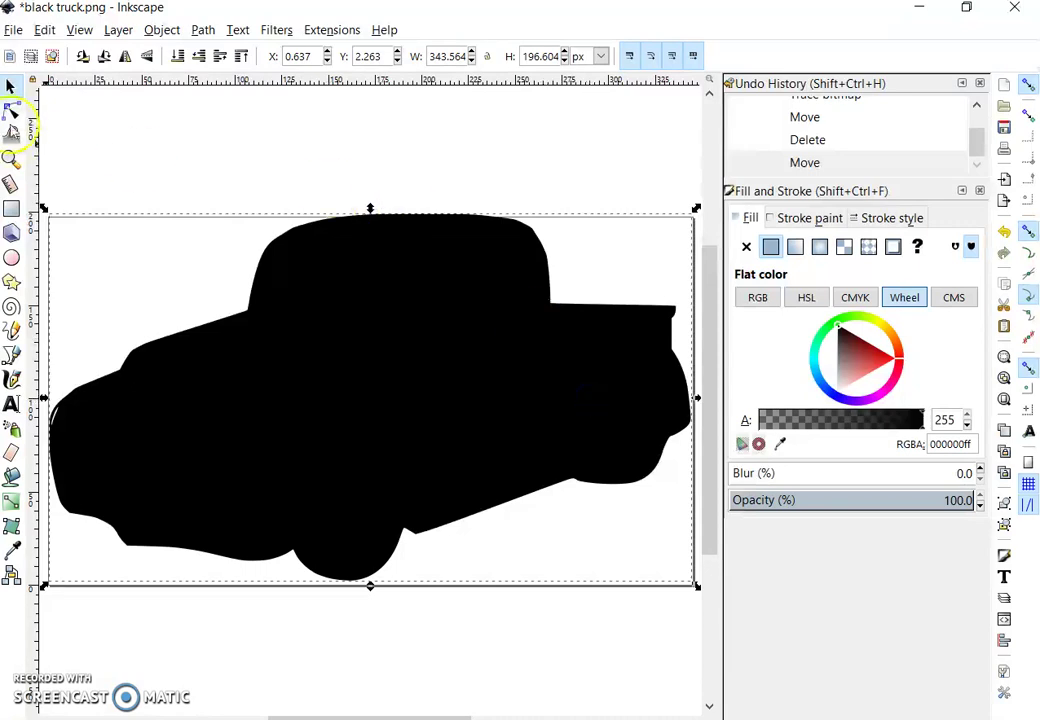
- Save the drawing as an Inkscape SVG named "truck for laser" in the Mr.T Automata folder
left_click(13, 31)
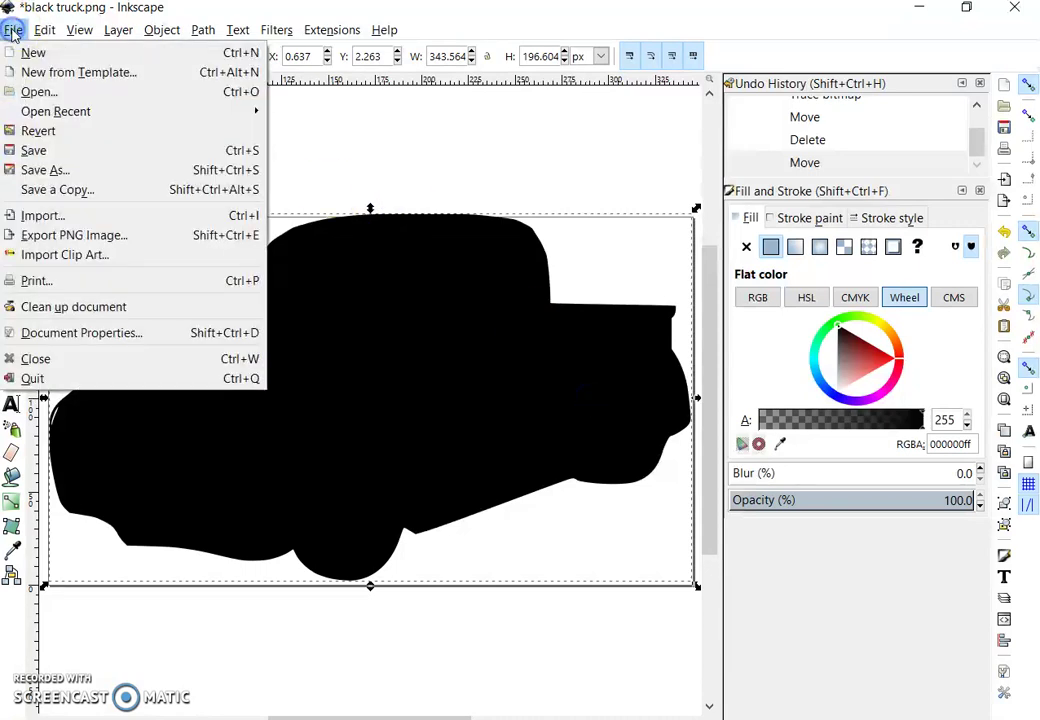
left_click(45, 172)
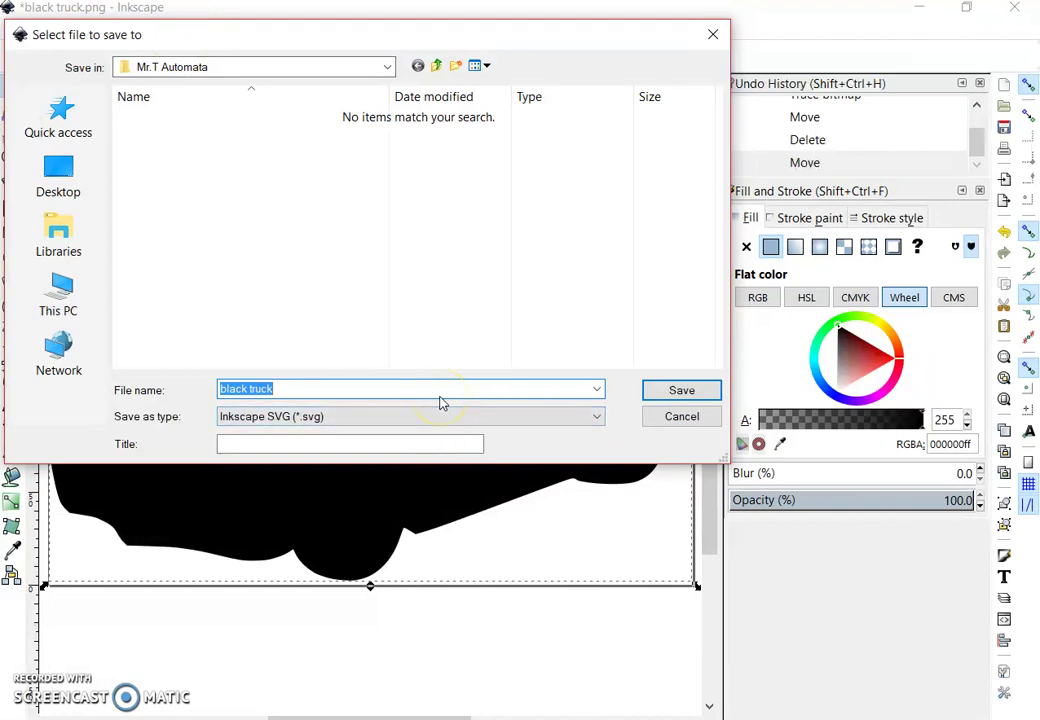
type("truck for laser")
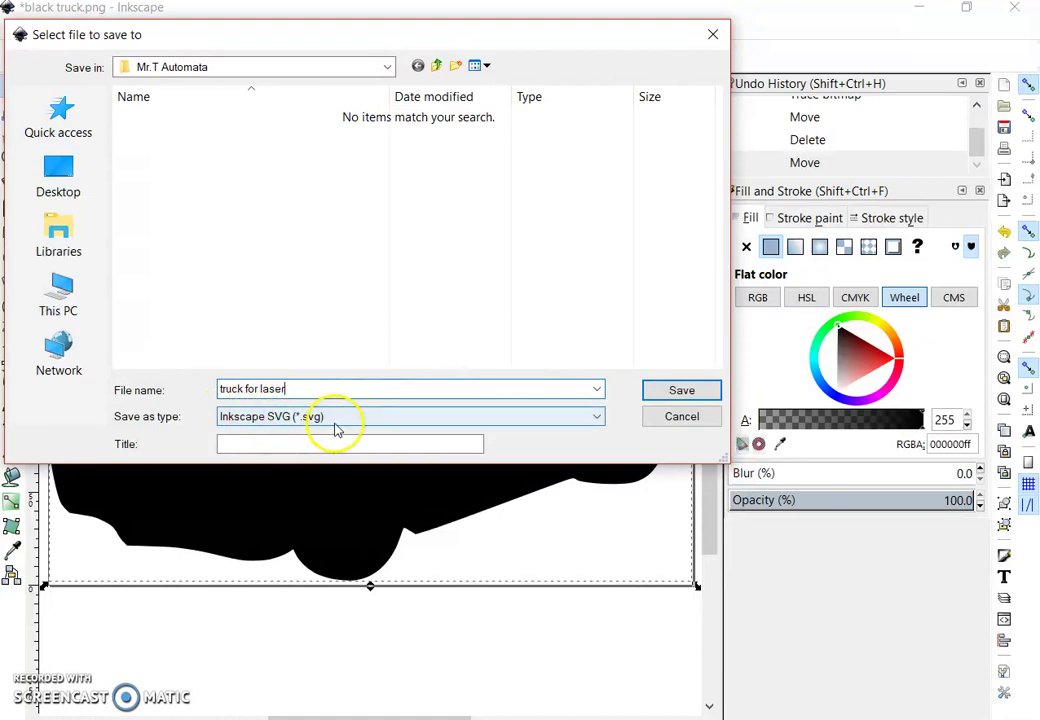
left_click(678, 393)
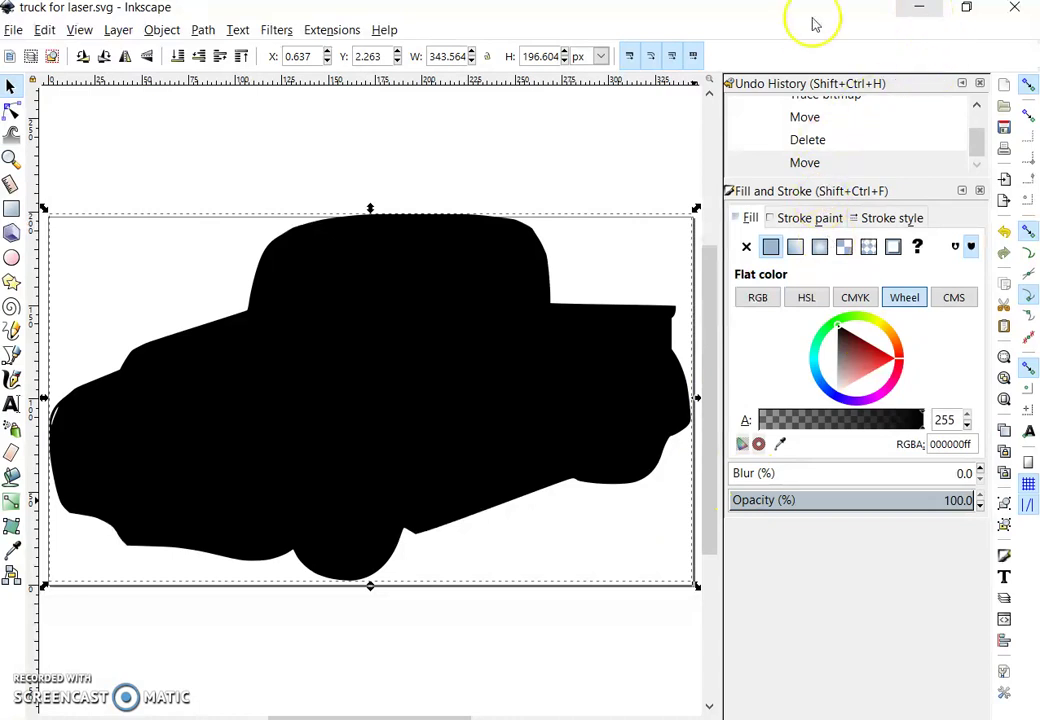
- Minimize the Inkscape windows to launch RetinaEngrave3D from the desktop, and return to the truck drawing in Inkscape
left_click(916, 8)
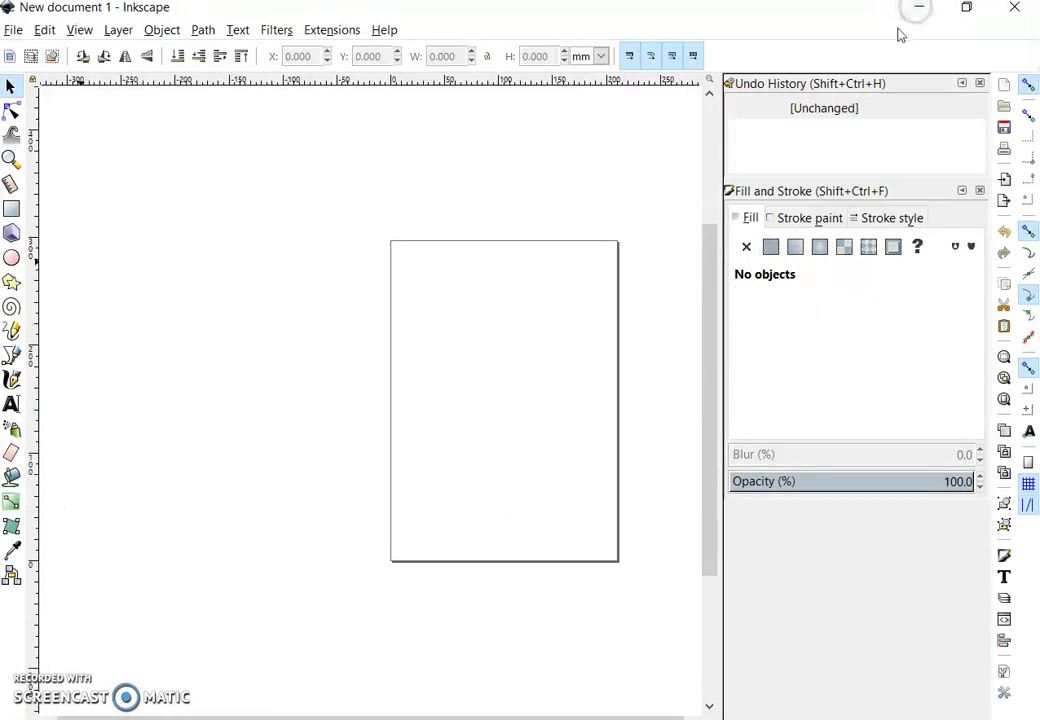
left_click(916, 8)
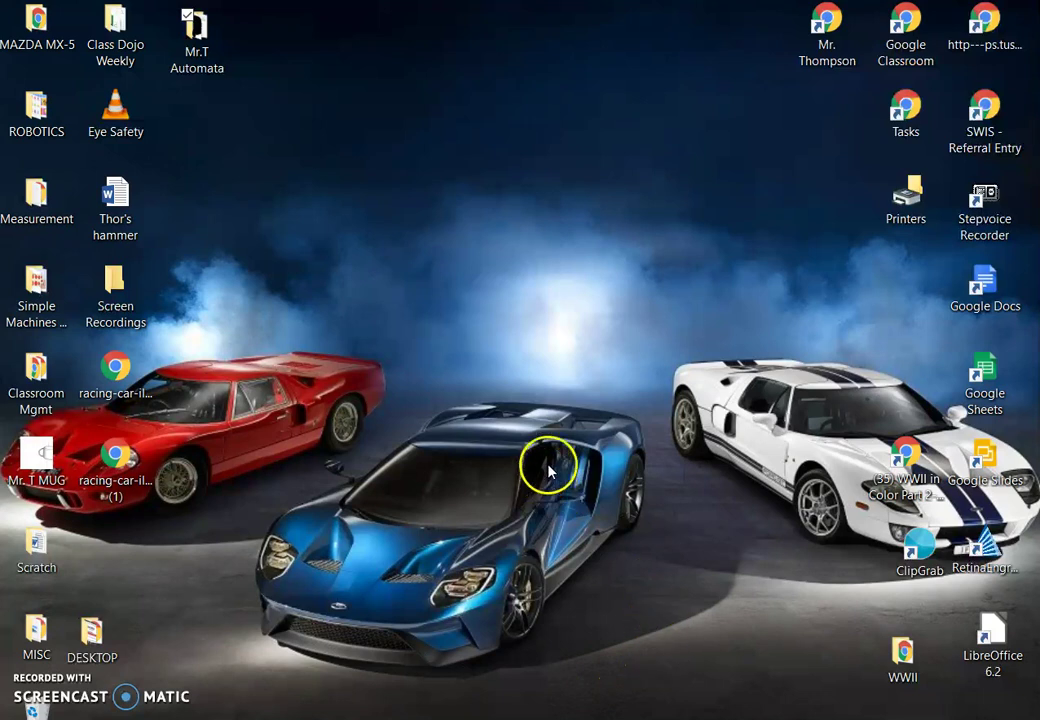
left_click(990, 549)
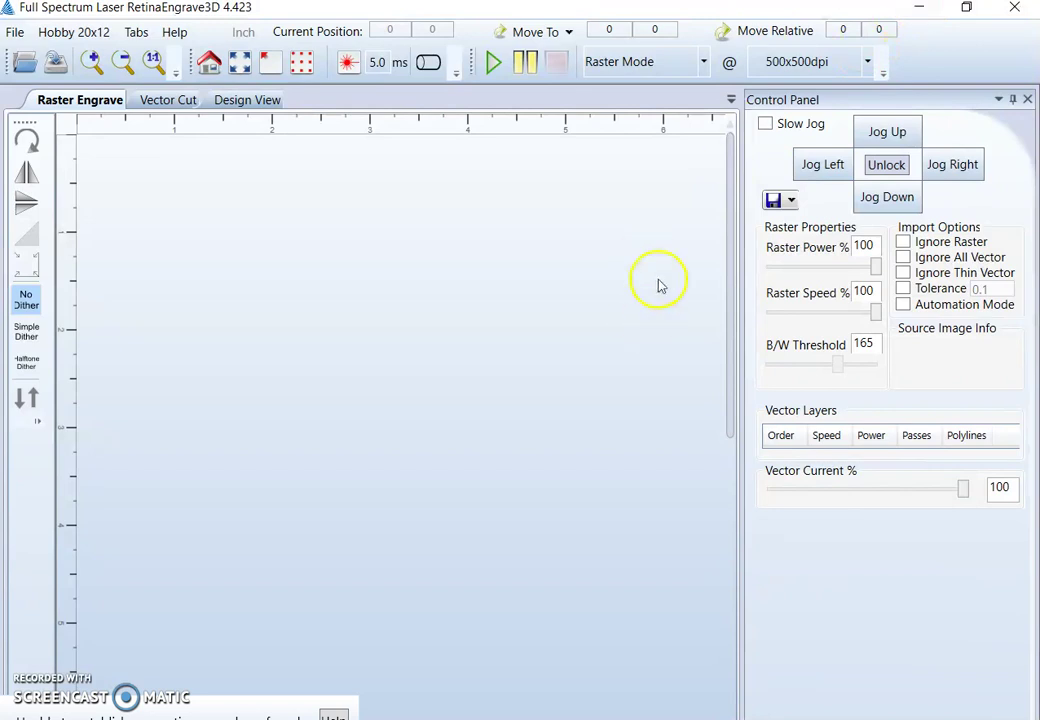
left_click(924, 11)
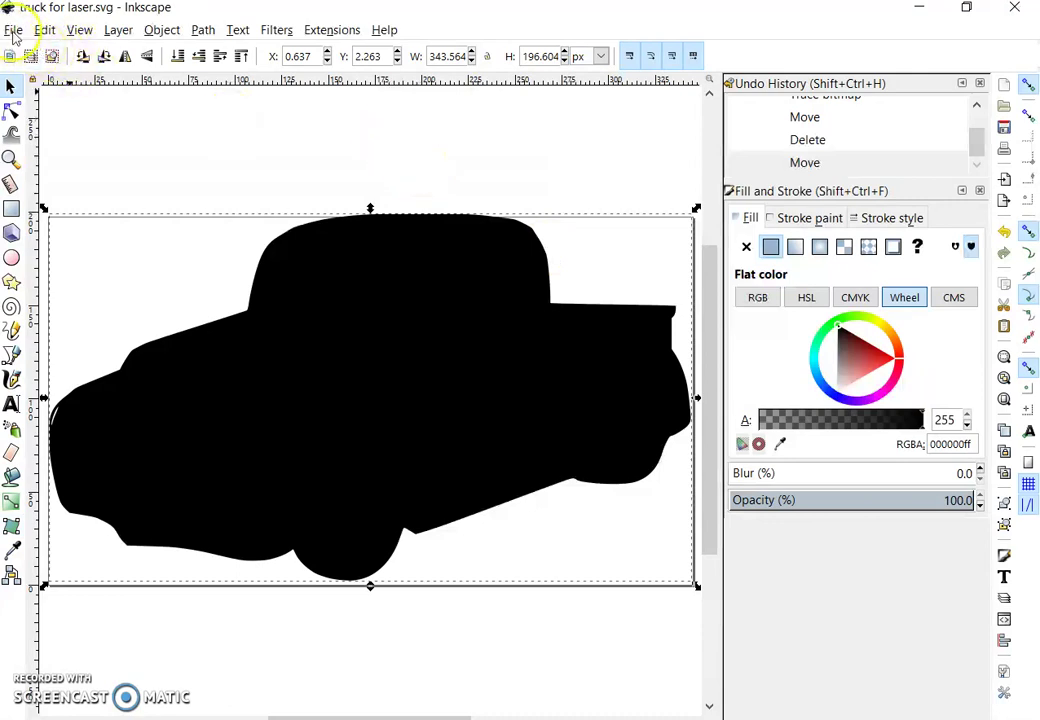
- Print the truck drawing to the Full Spectrum Engineering Driver to send it to RetinaEngrave3D
left_click(13, 30)
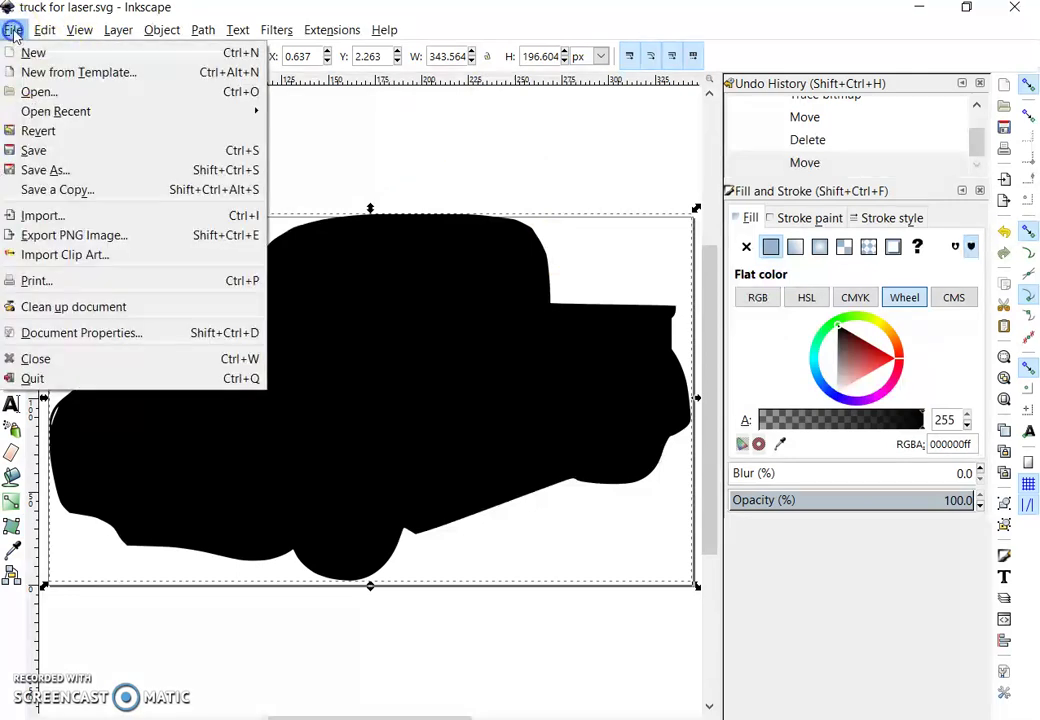
left_click(35, 281)
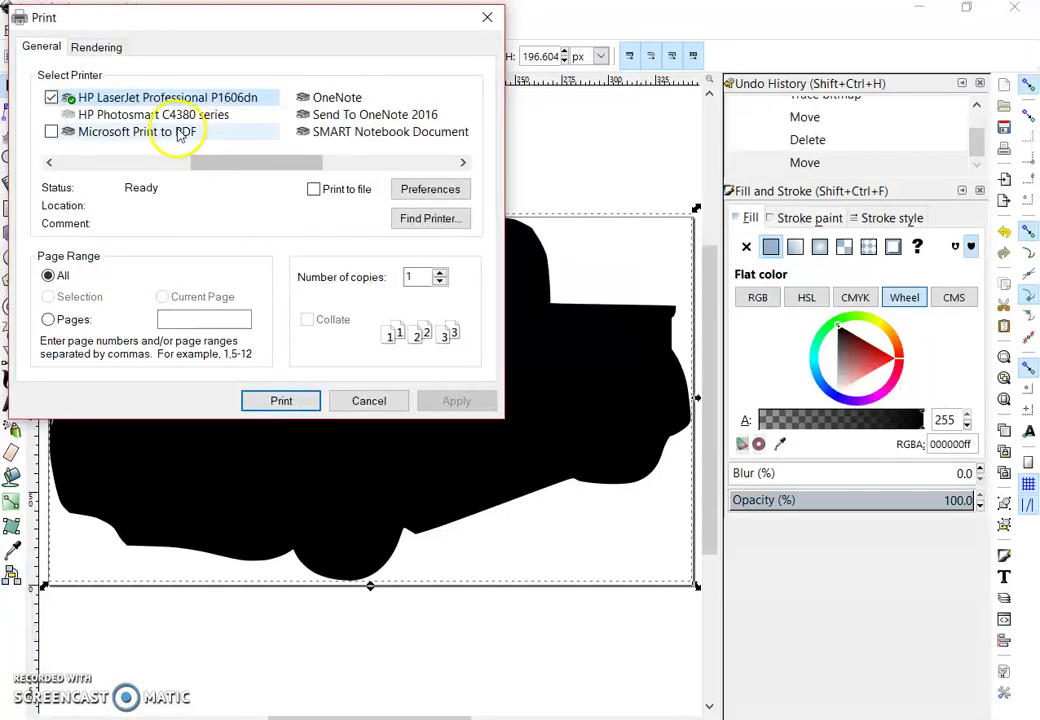
left_click_drag(300, 162, 174, 165)
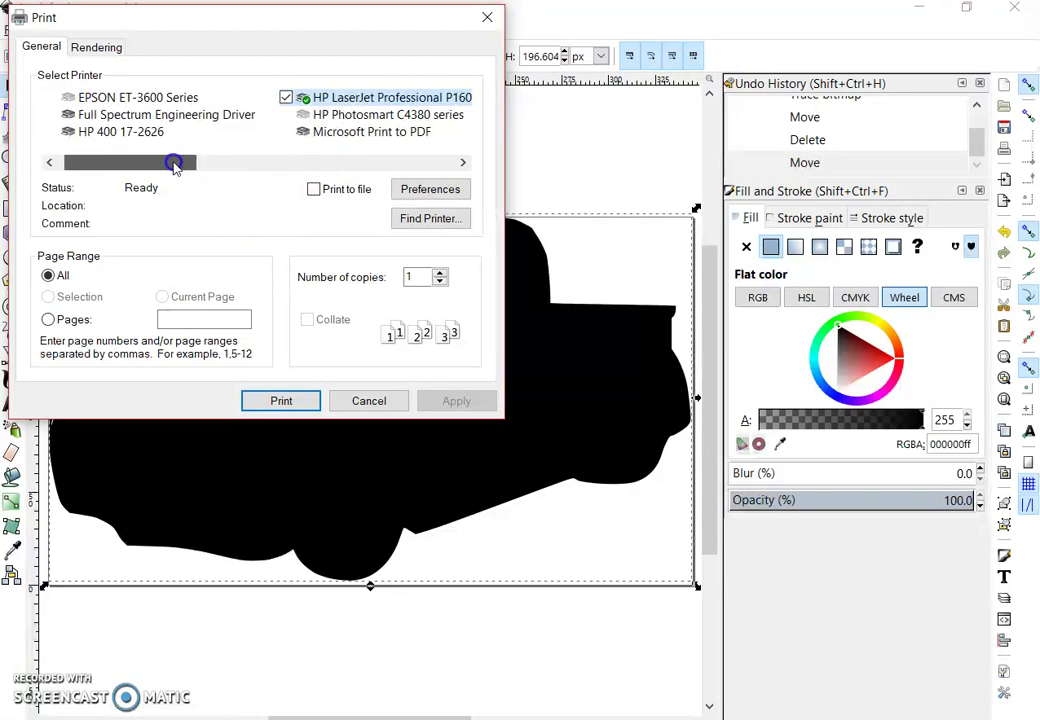
double_click(182, 120)
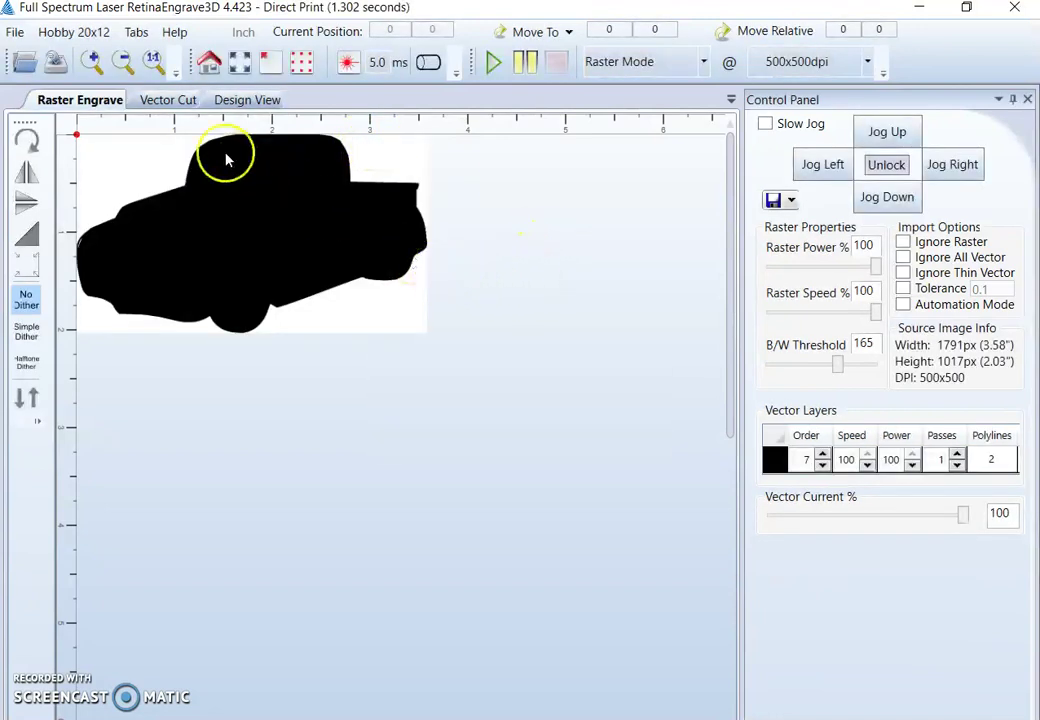
- Switch the laser job to the Vector Cut view and select the truck outline
left_click(165, 104)
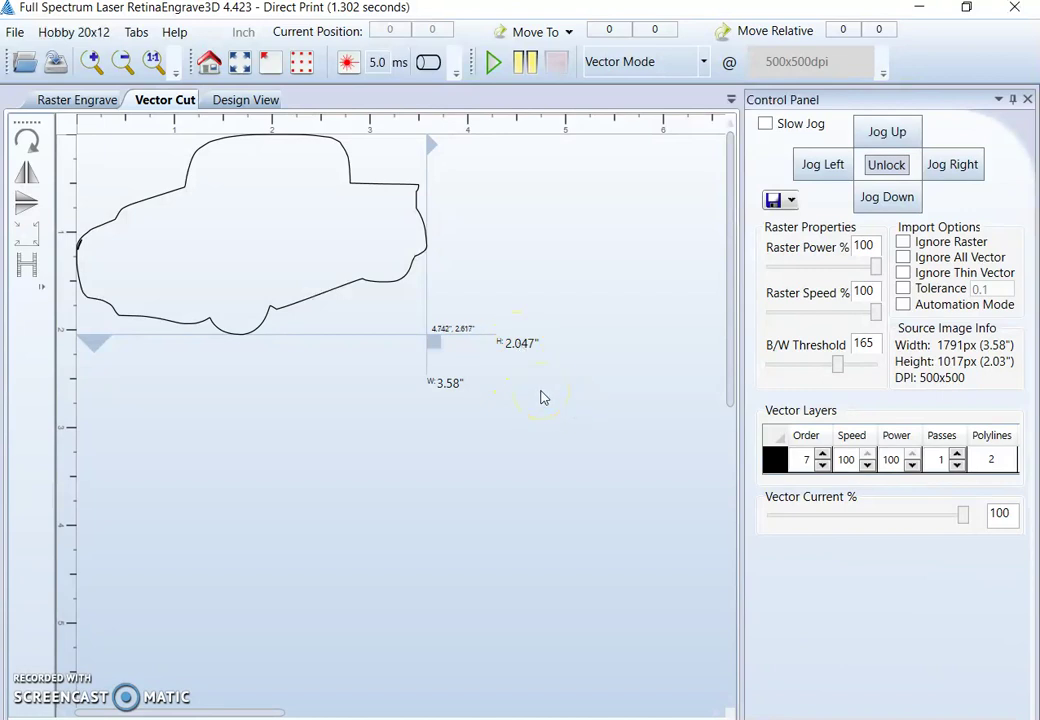
left_click(320, 290)
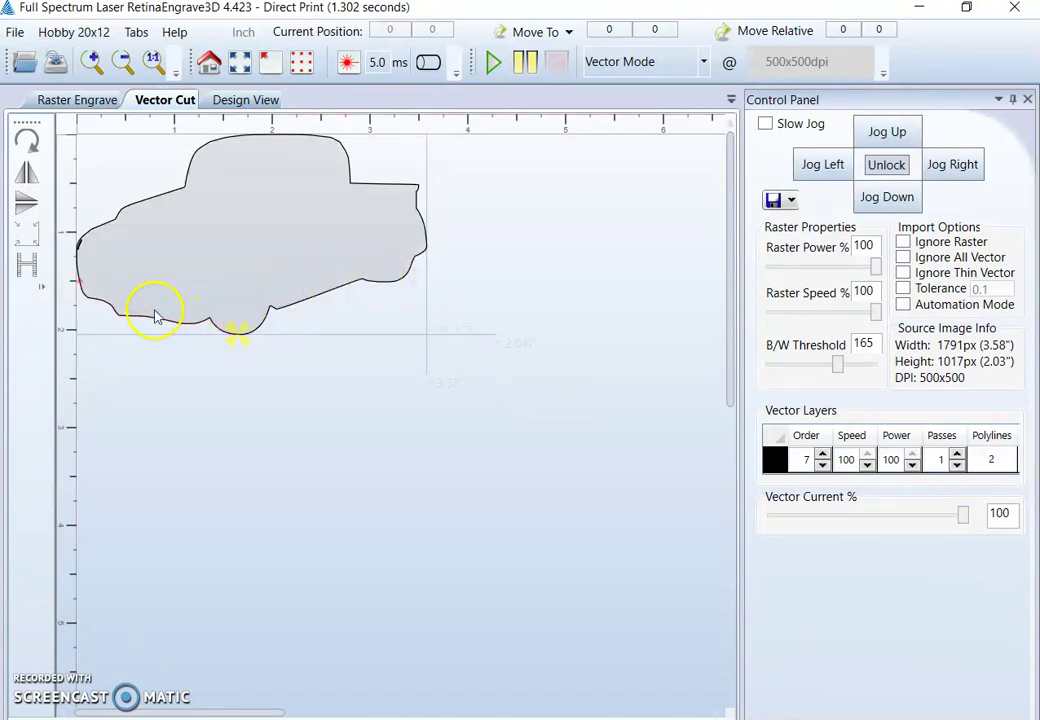